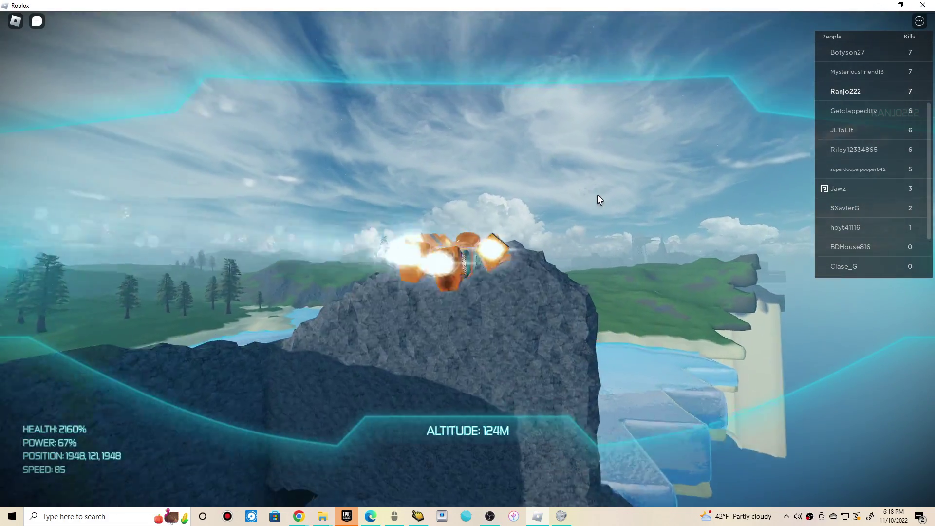
Bring the suit down onto the rock above the lake and eject from it
key("space")
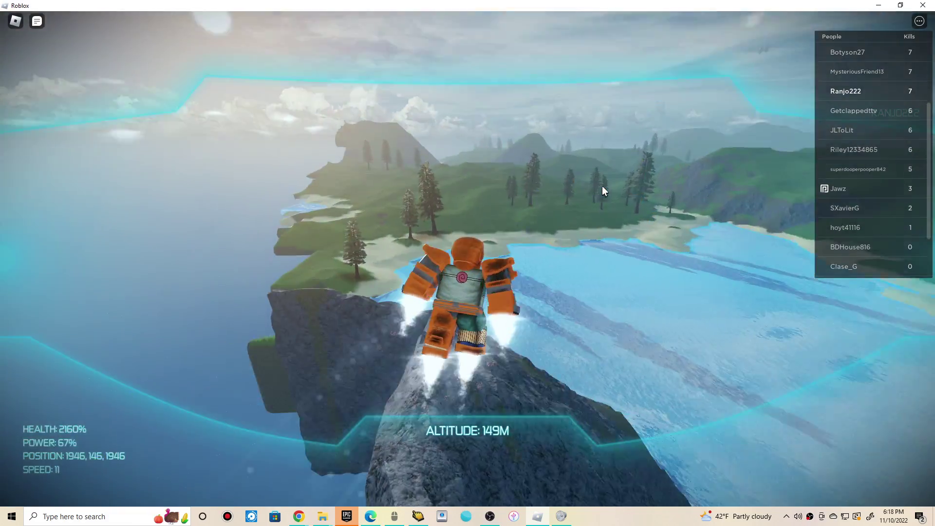
left_click_drag(601, 185, 602, 185)
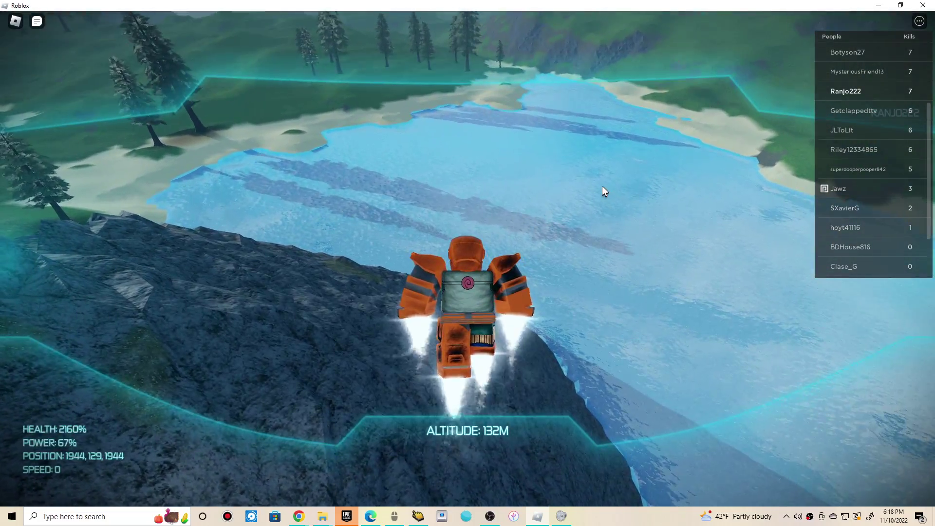
key("e")
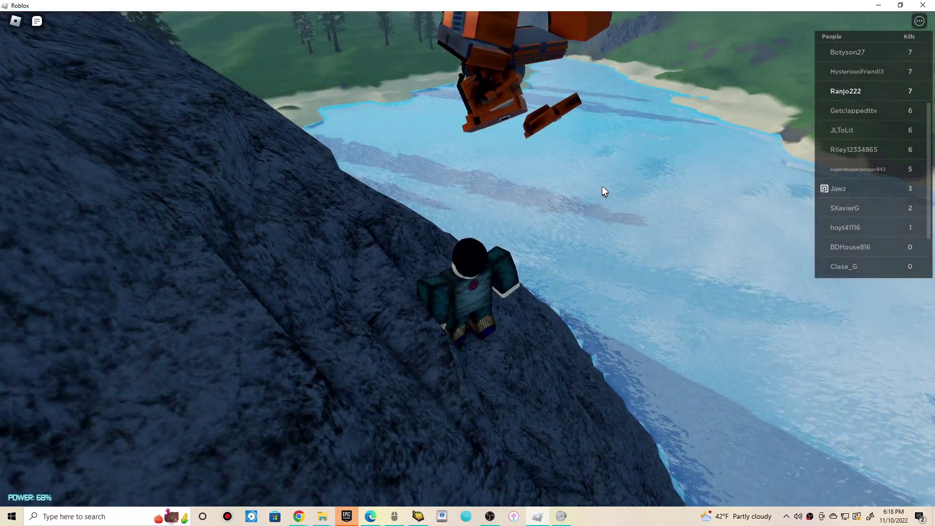
right_click(602, 186)
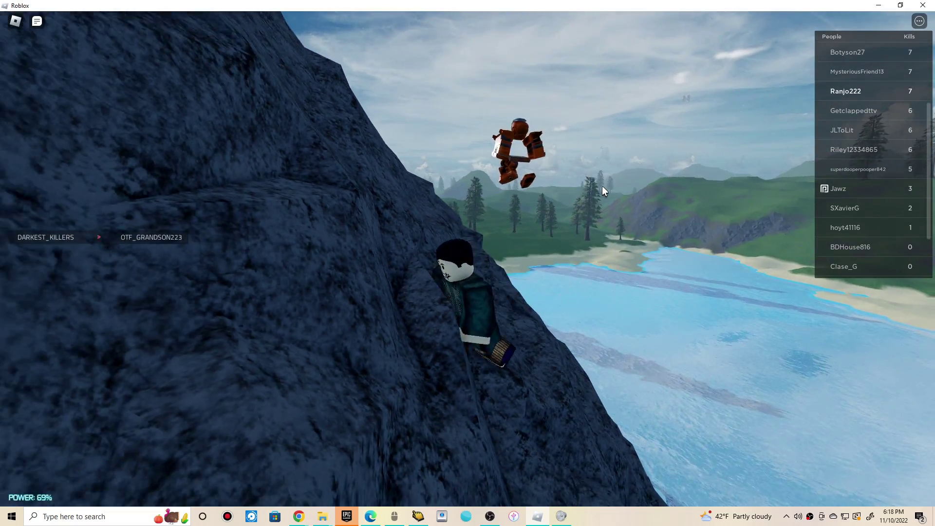
left_click_drag(602, 186, 601, 186)
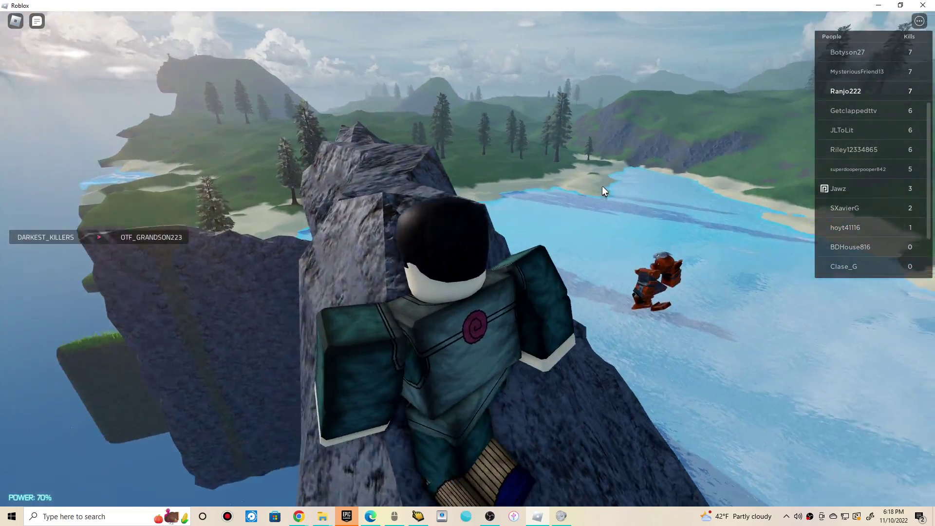
scroll(602, 186, "down", 3)
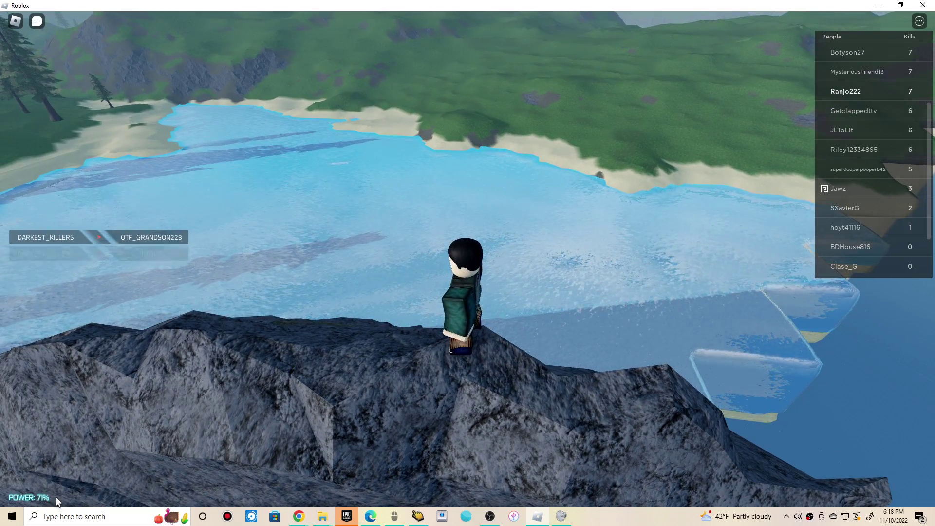
Walk down the slope and climb along the ridge toward the rock peak
mouse_move(332, 315)
left_mouse_down()
mouse_move(452, 194)
mouse_move(591, 208)
left_mouse_up()
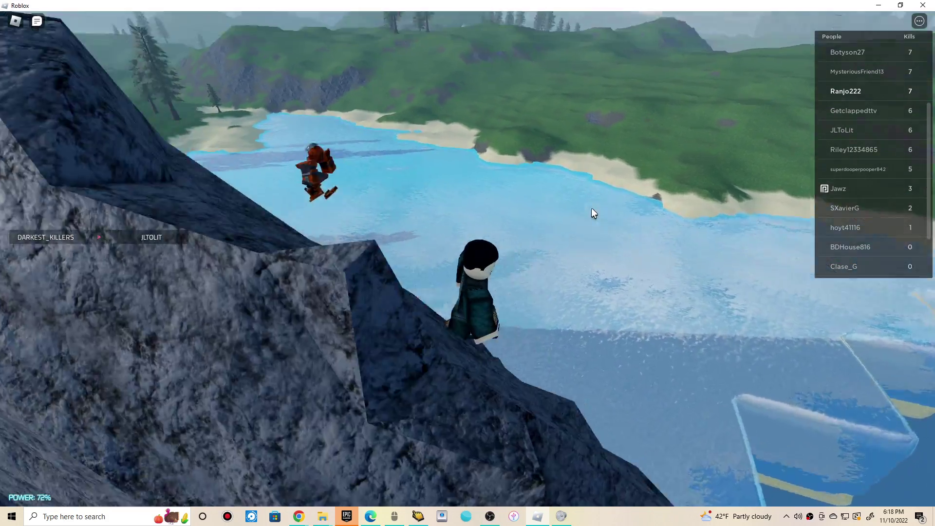
key("s")
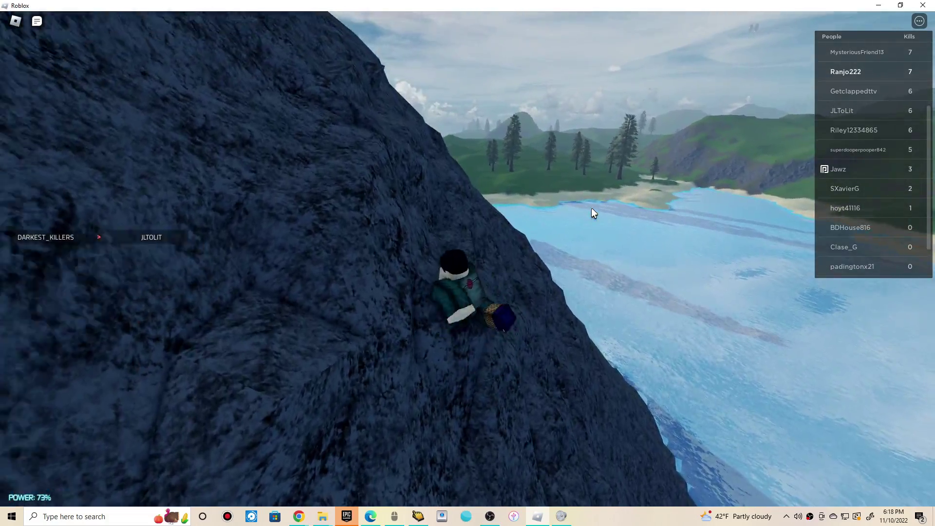
scroll(590, 207, "up", 3)
key("w")
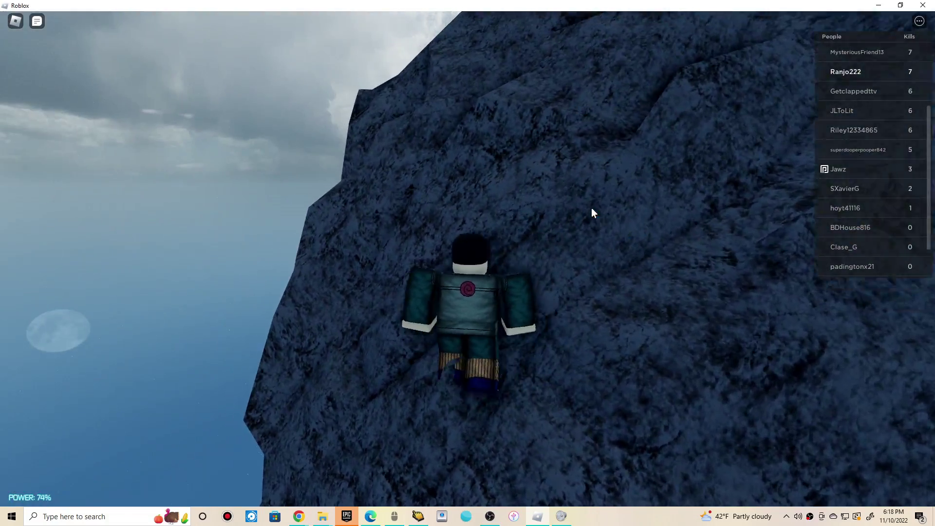
left_click_drag(590, 207, 590, 207)
key("w")
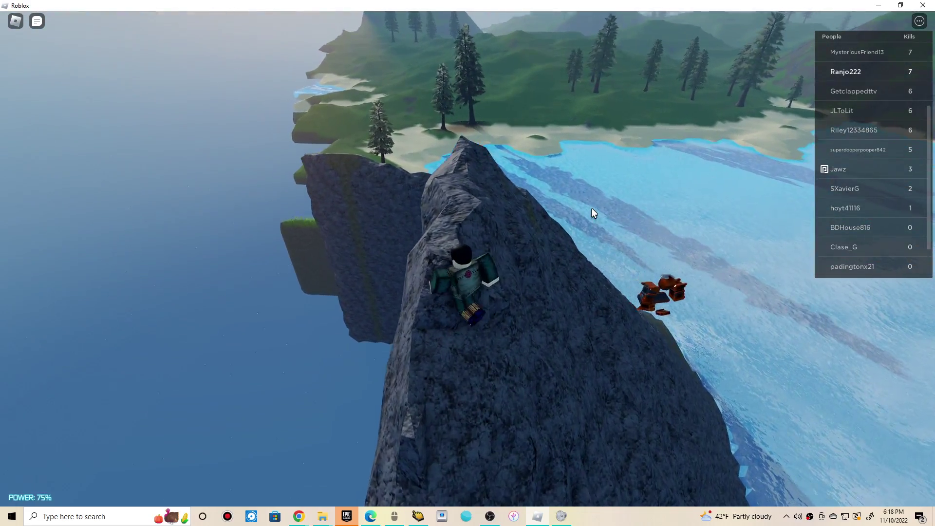
key("w")
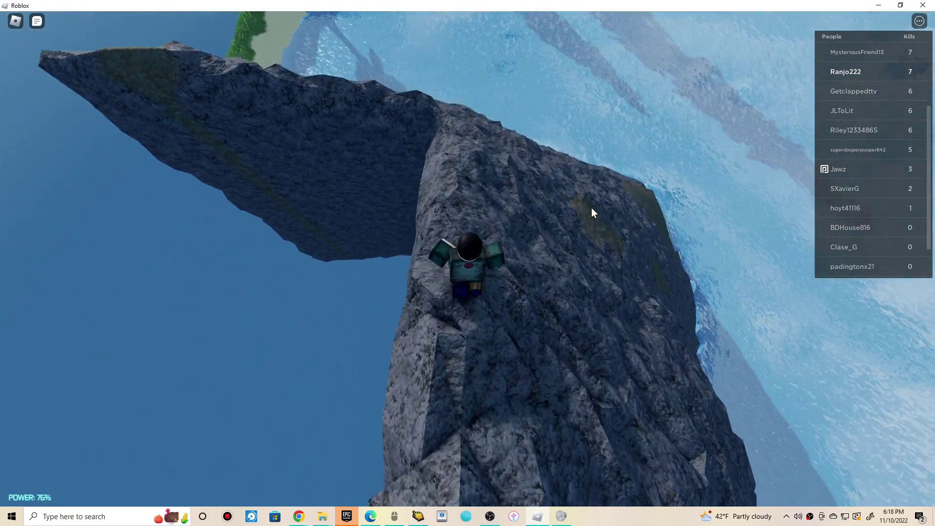
key("w")
left_click_drag(594, 185, 596, 131)
key("w")
key("w")
key("w")
key("w")
key("w")
Walk along the rock ridge and step up onto the first rock peak
key("w")
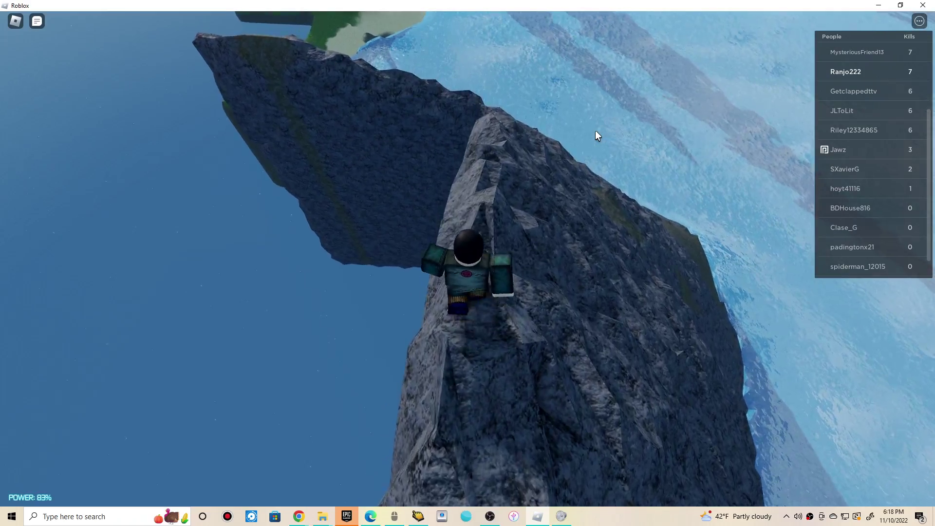
key("w")
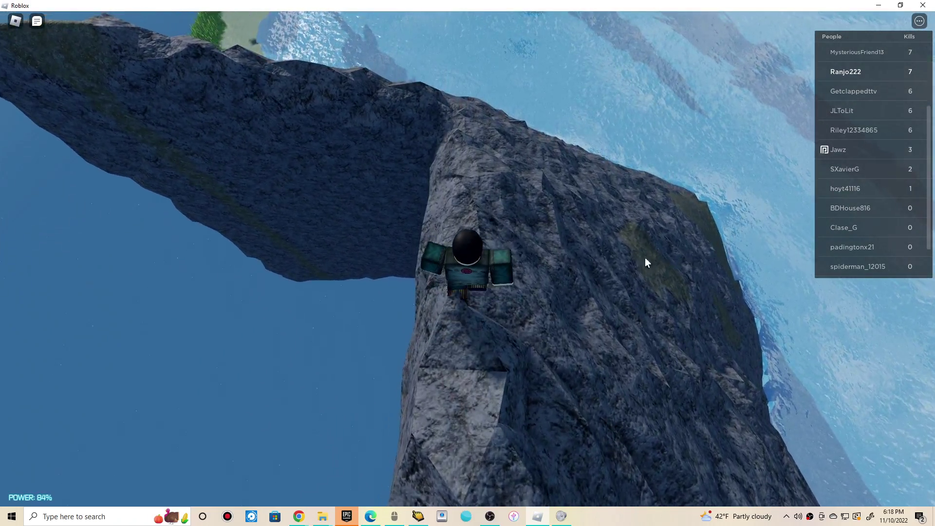
key("w")
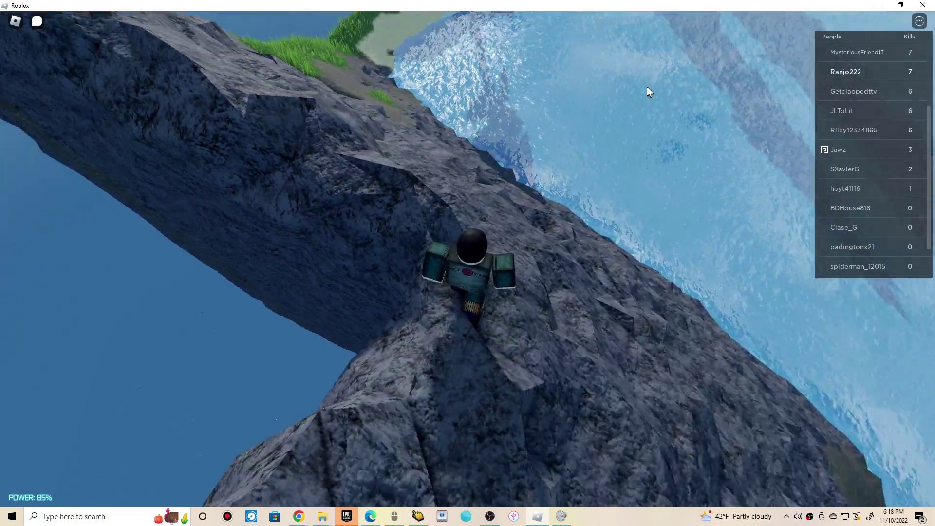
right_click(646, 86)
key("w")
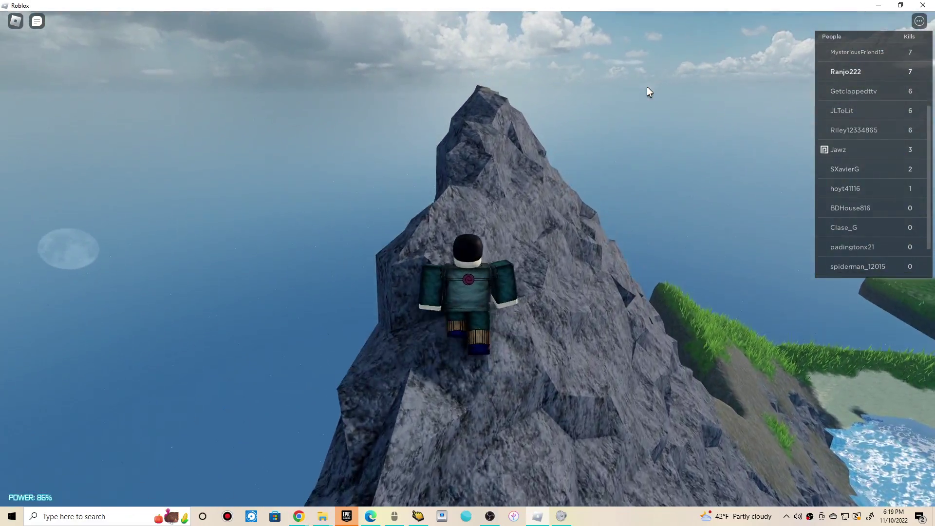
key("w")
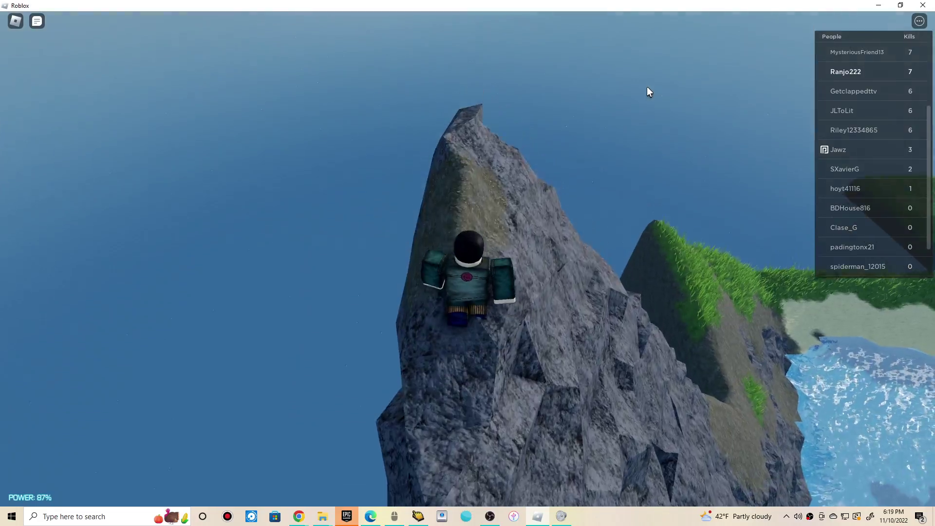
key("w")
right_click(647, 86)
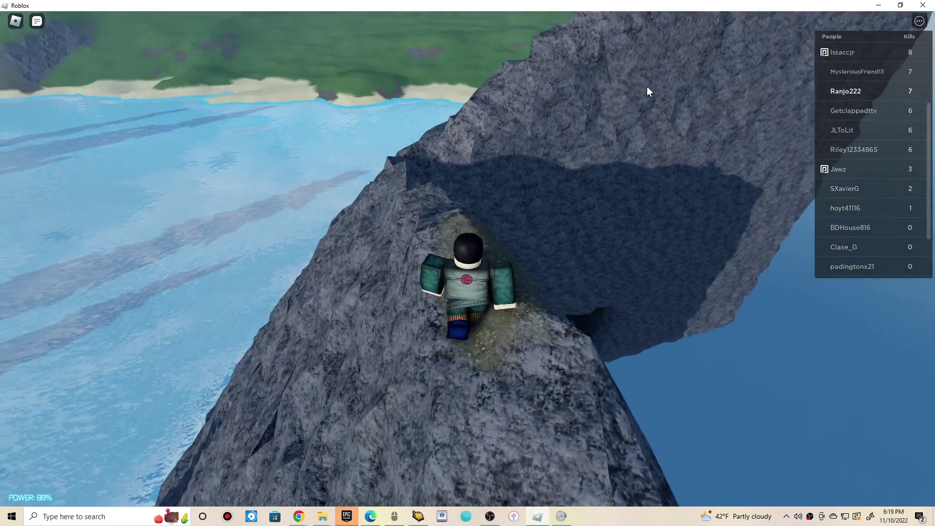
Continue along the ridge and climb to the top of the mountain peak
key("w")
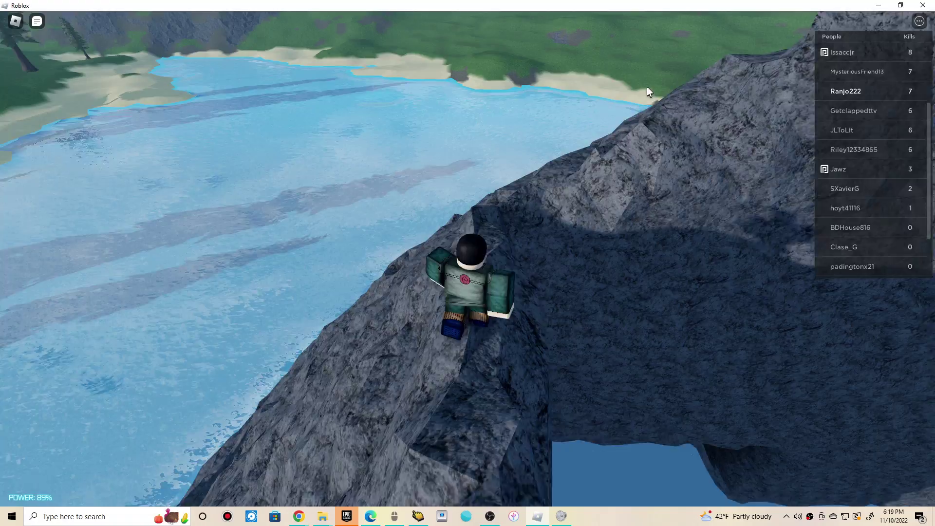
key("w")
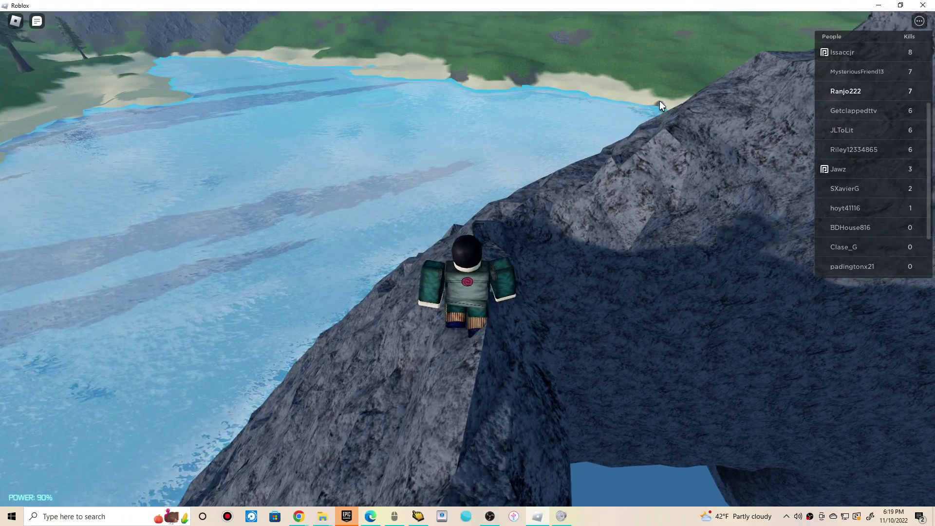
left_click_drag(659, 100, 529, 161)
right_click(594, 162)
key("w")
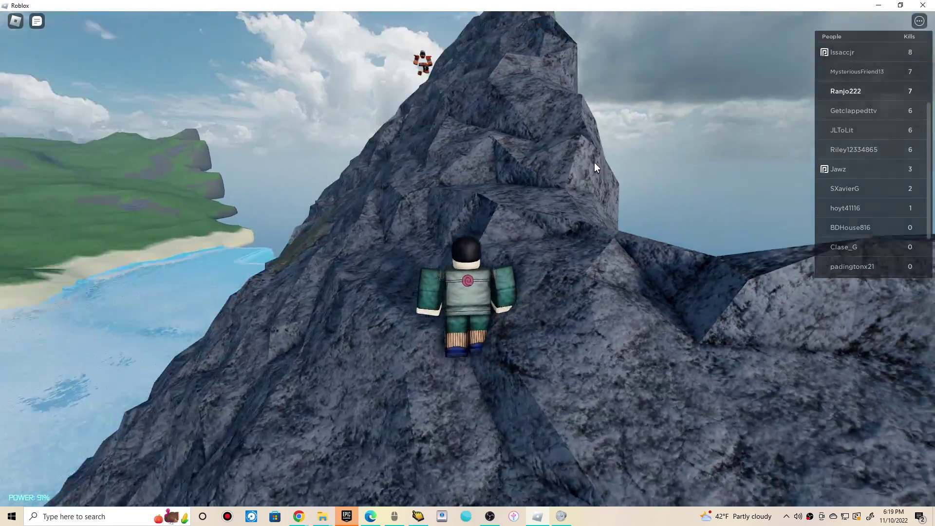
key("w")
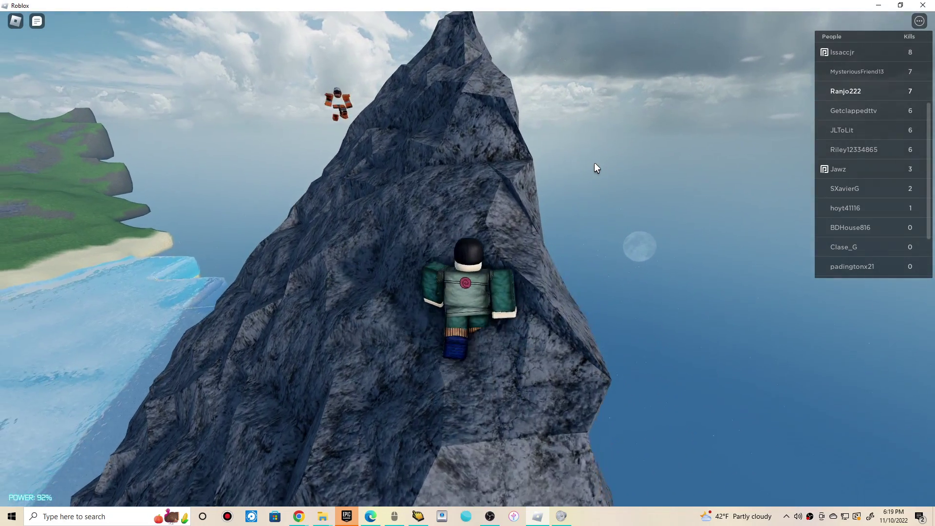
key("w")
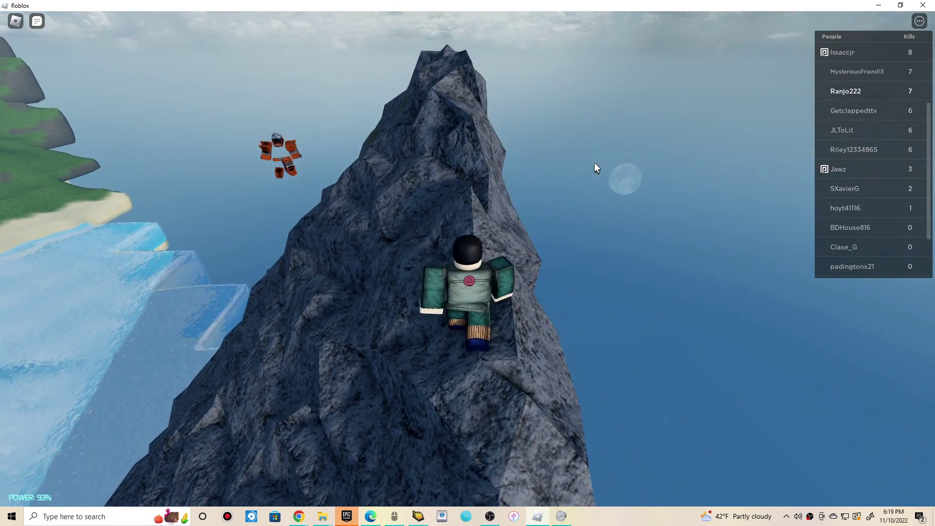
key("w")
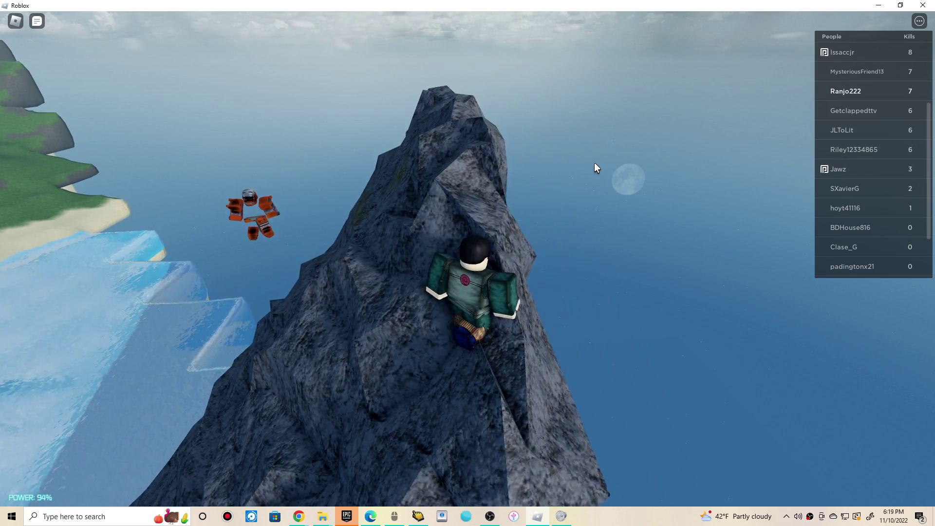
key("w")
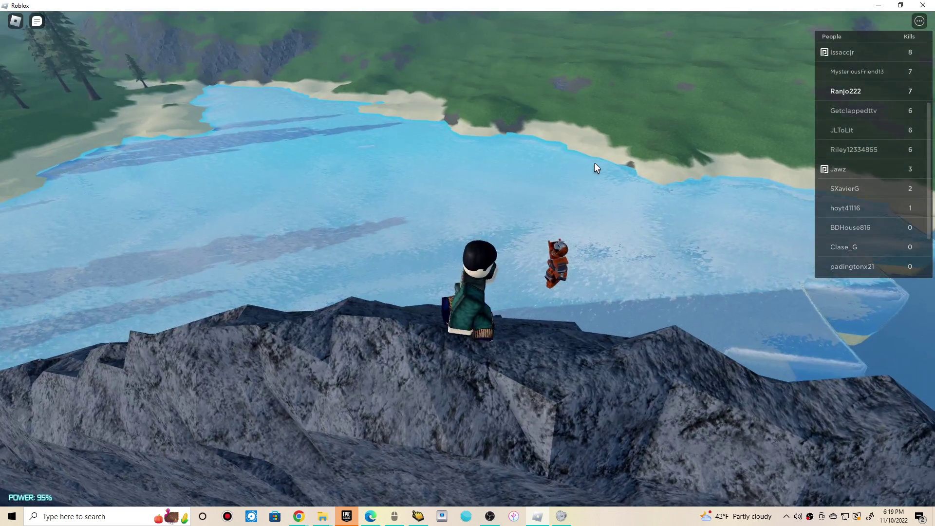
Move around the peak along the ridge until the suit reassembles at 124 m
key("w")
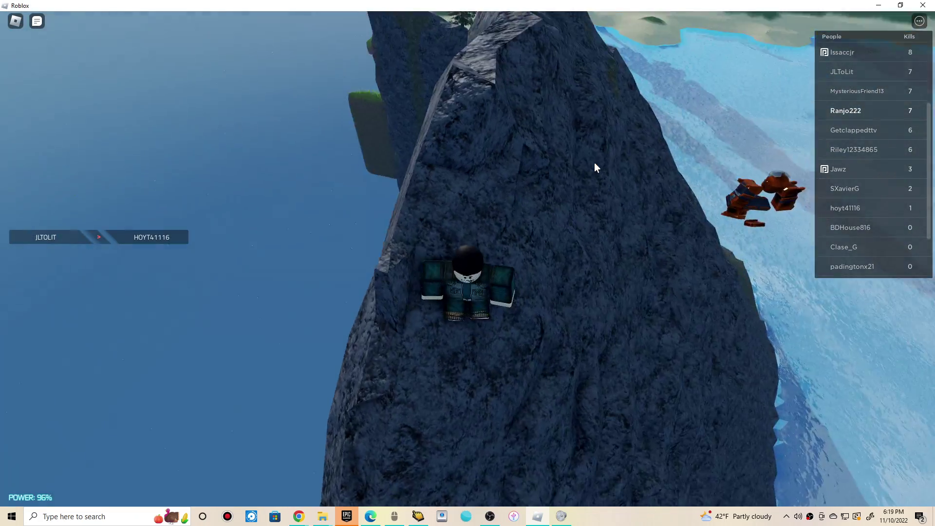
key("w")
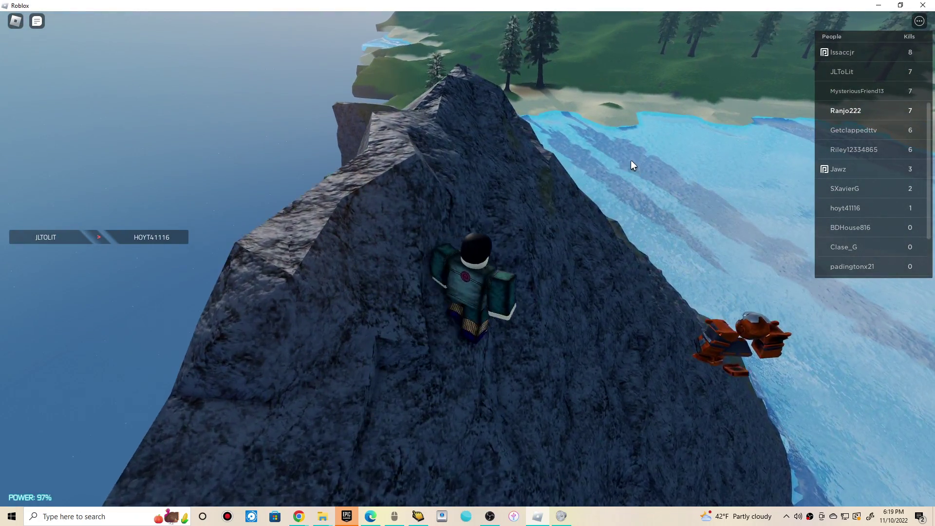
key("w")
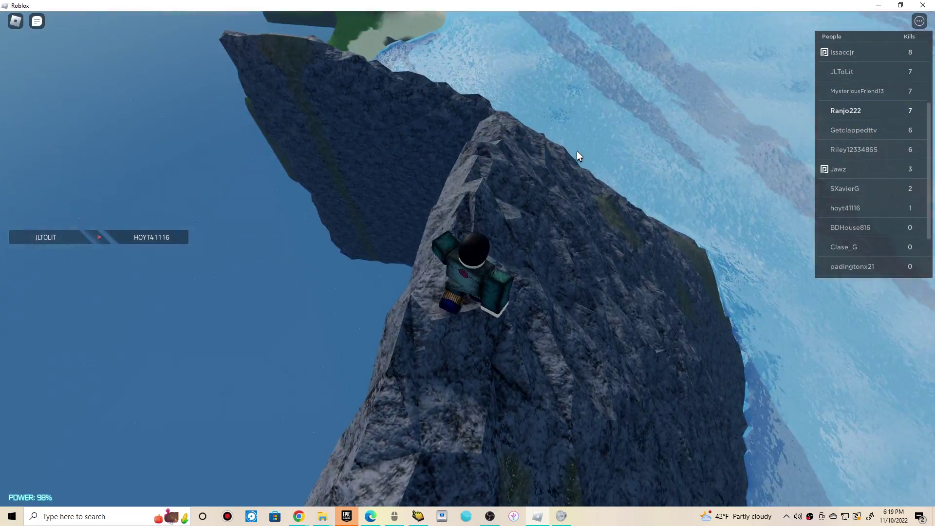
key("w")
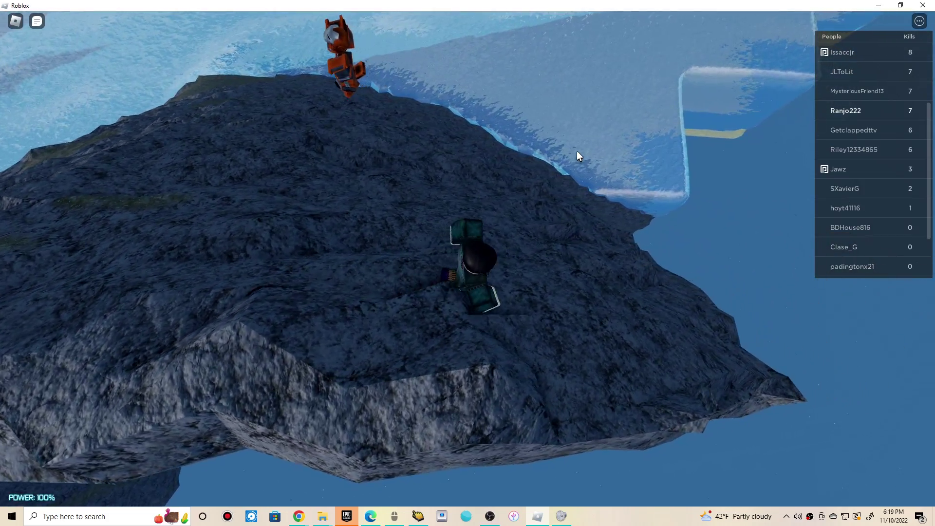
mouse_move(576, 151)
left_mouse_down()
mouse_move(51, 445)
mouse_move(46, 507)
mouse_move(479, 233)
mouse_move(572, 155)
left_mouse_up()
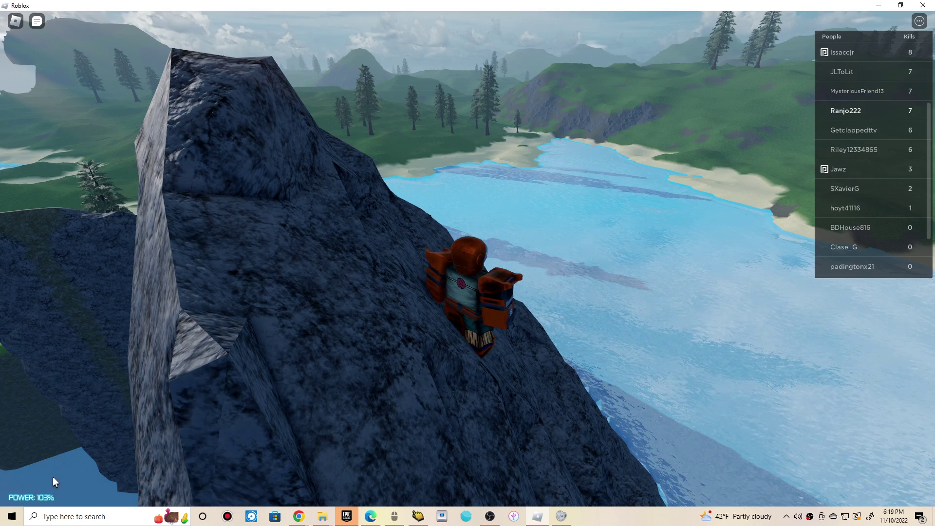
Bring up the suit display, hop off the peak onto the grassy hillside and re-suit
key("e")
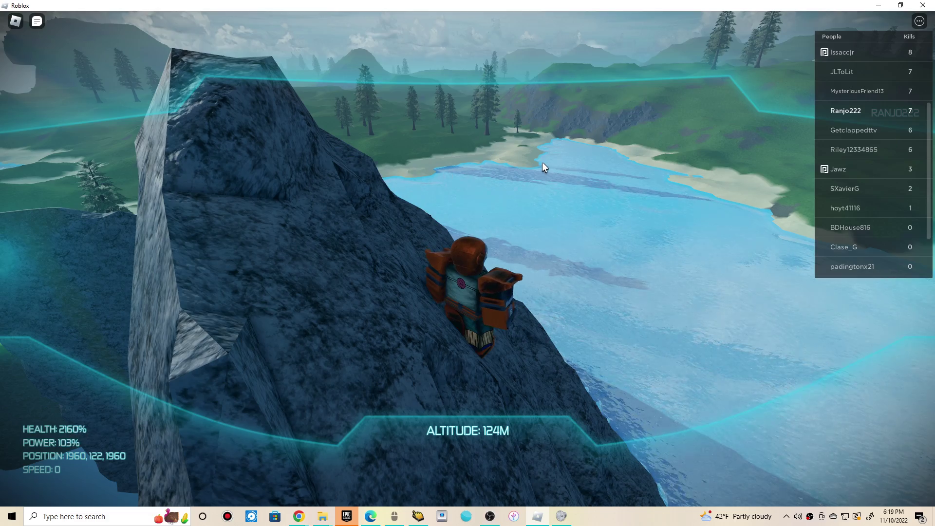
key("w")
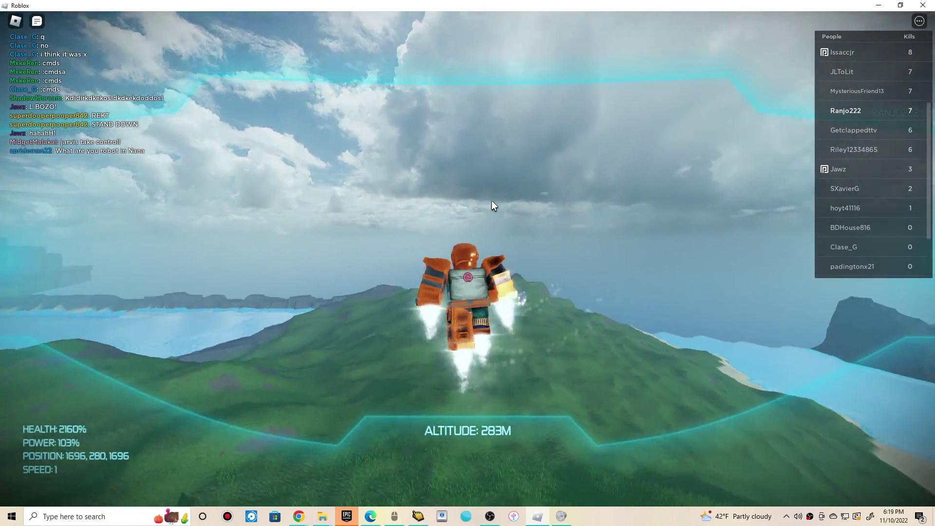
key("w")
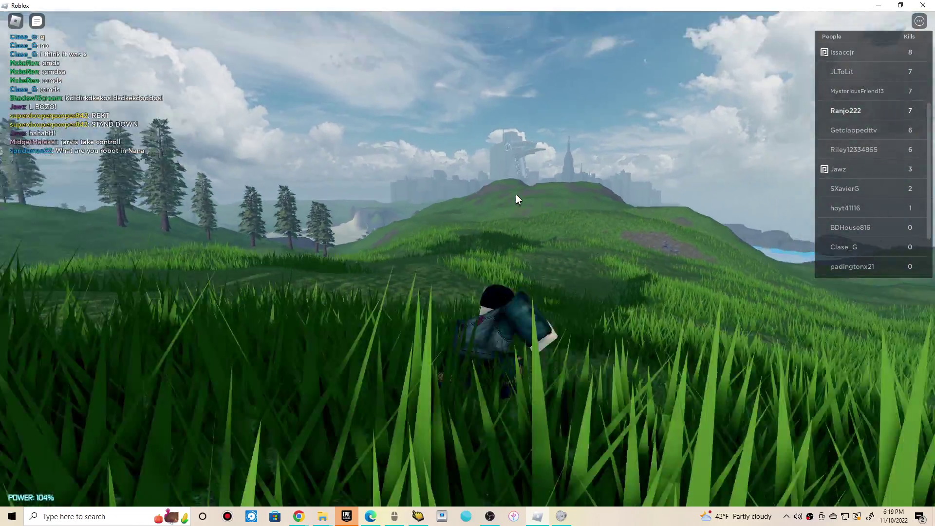
key("w")
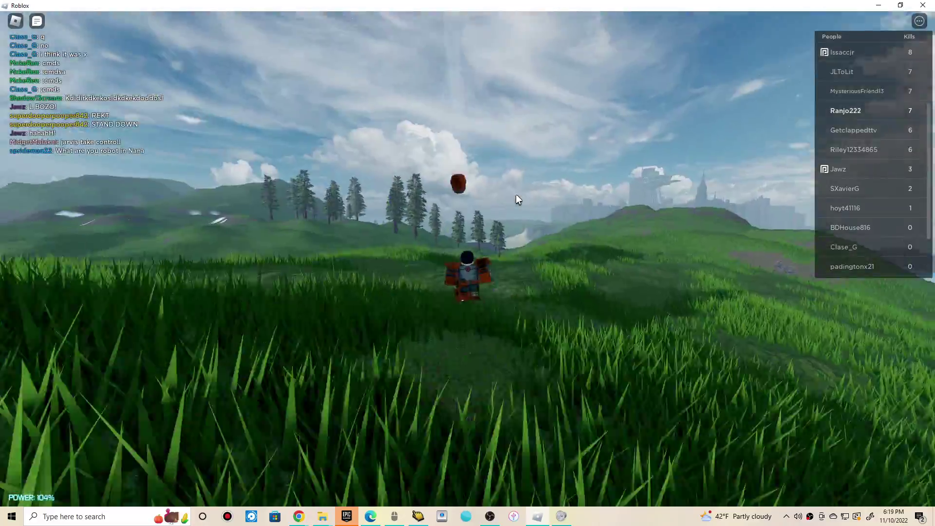
Take off and fly forward to hover above the city park plaza at 117 m
key("space")
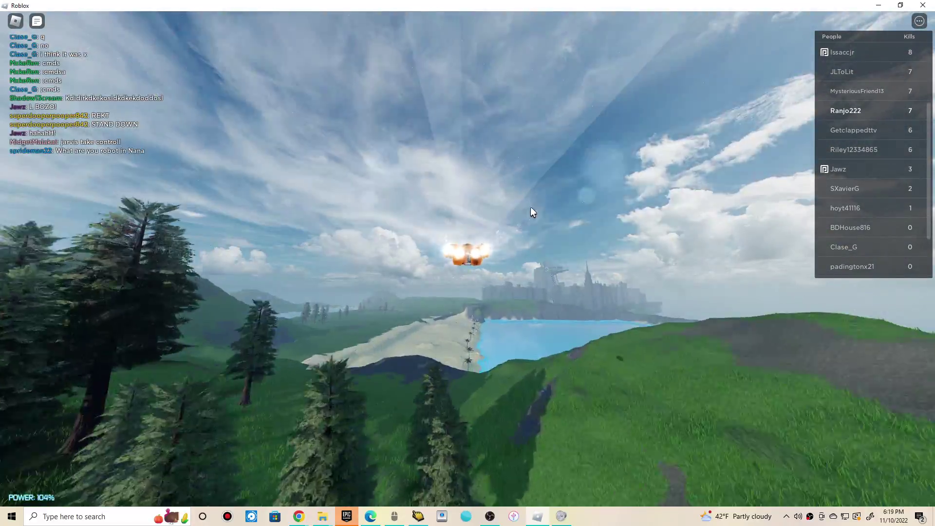
key("w")
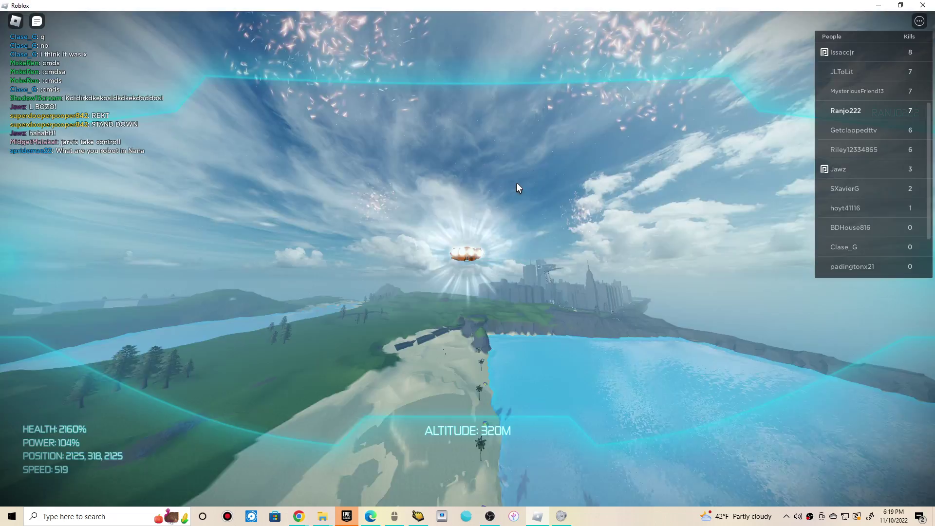
key("w")
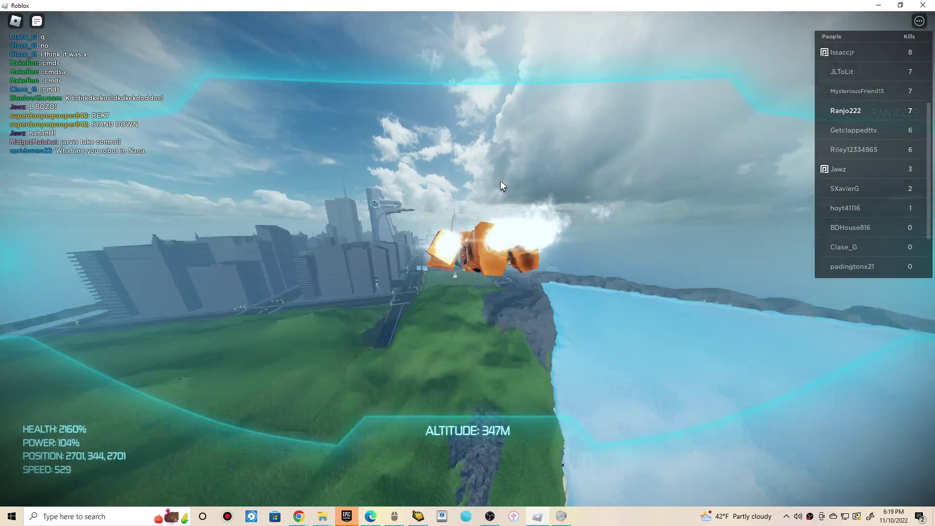
key("w")
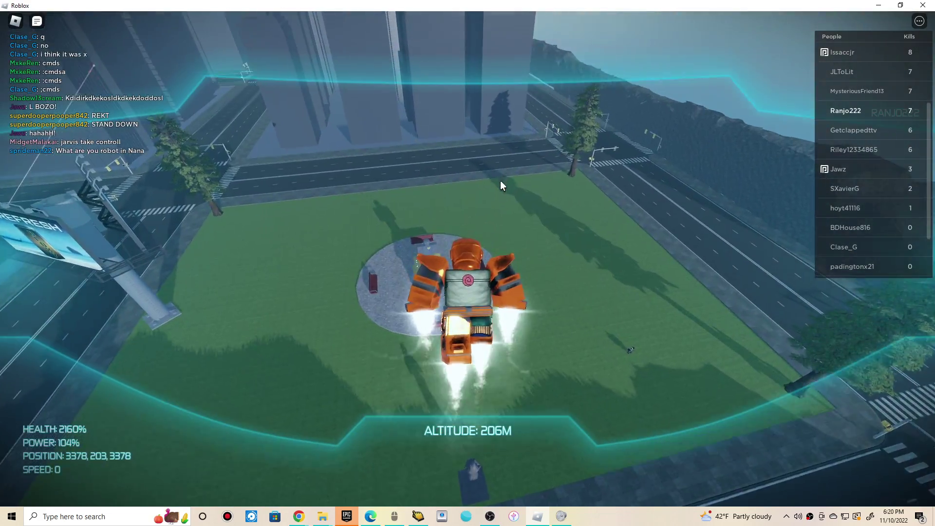
Descend over the plaza lawn and beam the enemy until it is defeated
key("w")
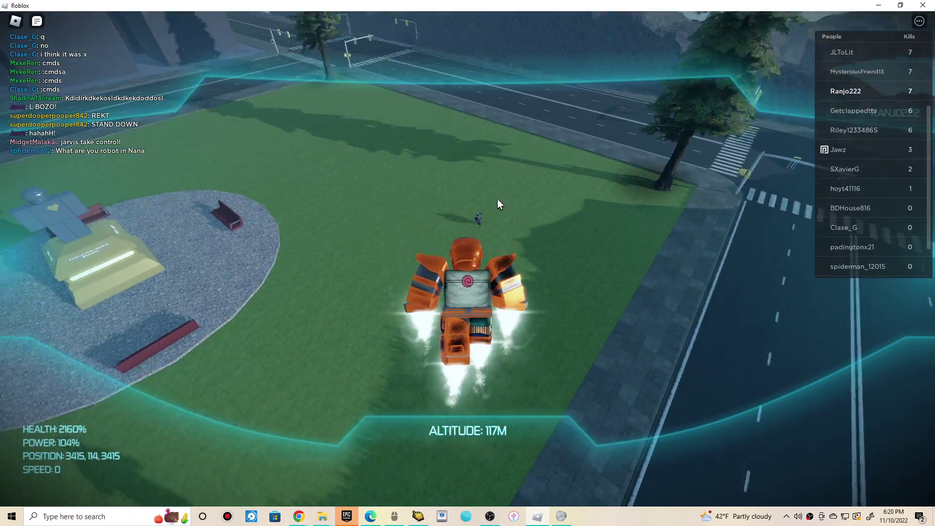
left_click(535, 202)
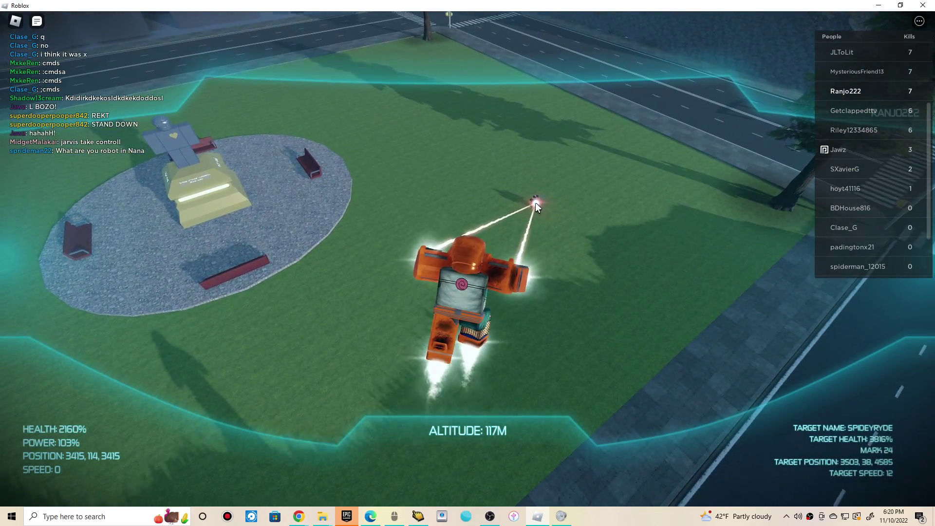
mouse_move(536, 202)
left_mouse_down()
mouse_move(502, 178)
mouse_move(564, 101)
left_mouse_up()
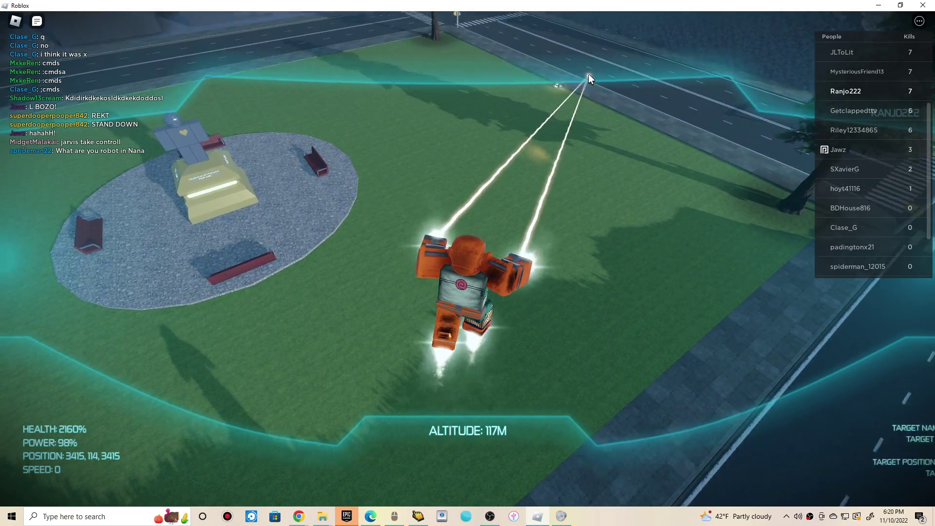
key("w")
key("w")
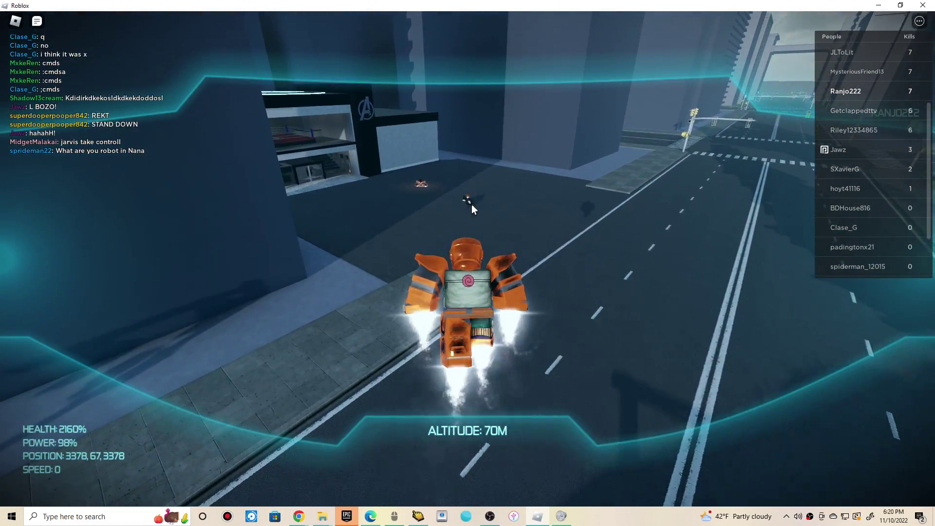
left_click_drag(358, 176, 315, 170)
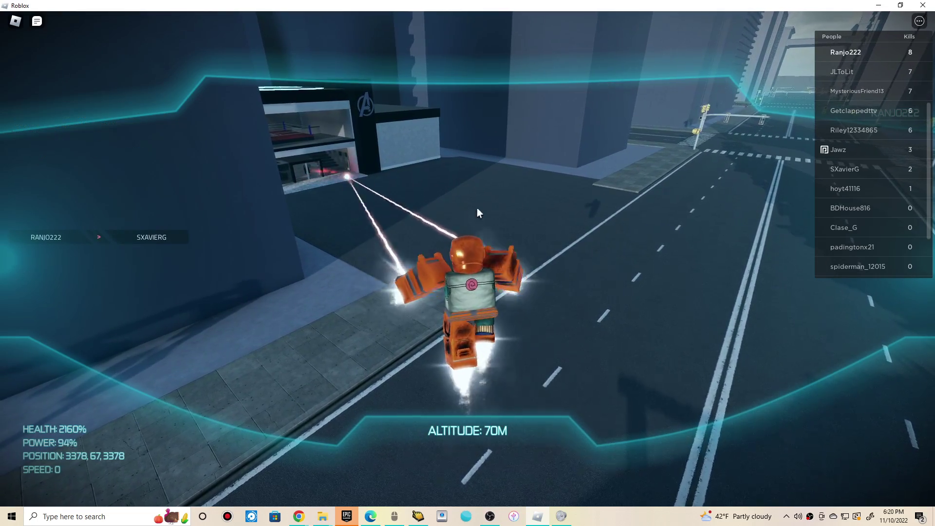
Fly out of the city and climb high over the island and lake
key("w")
key("w")
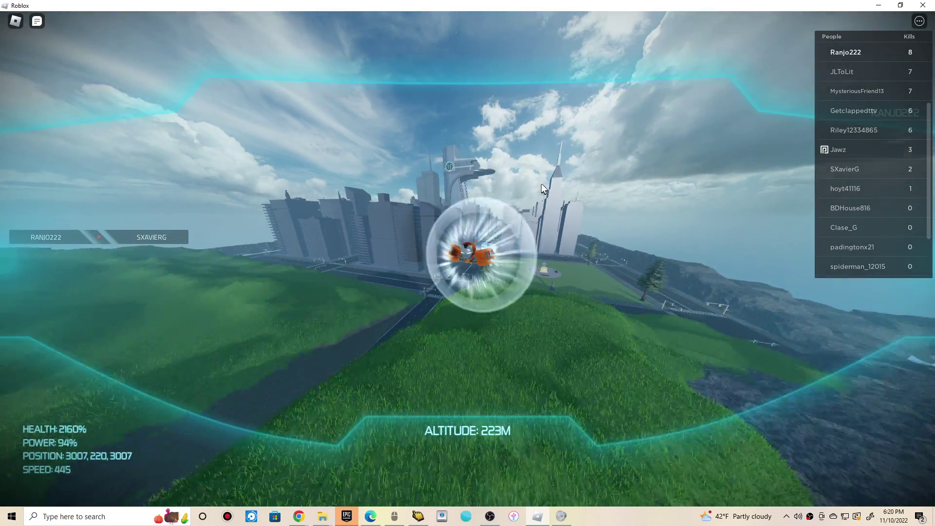
key("w")
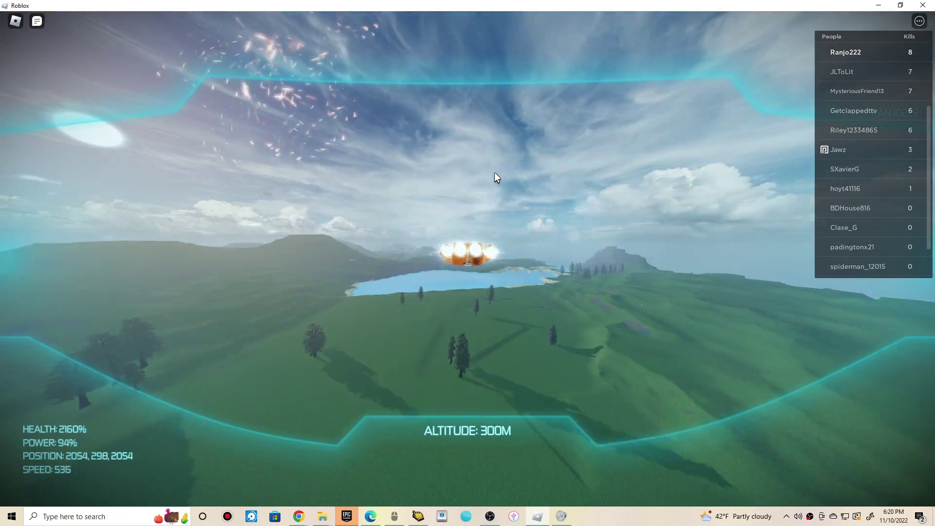
key("w")
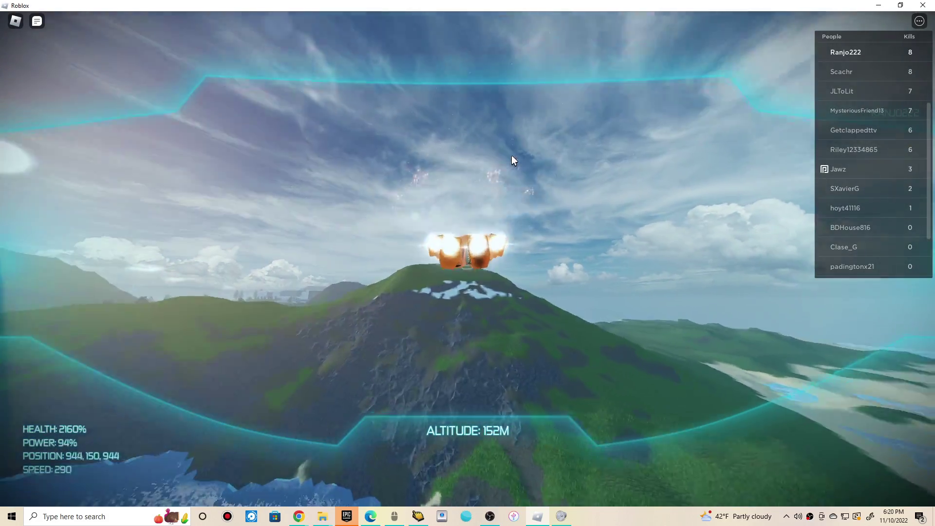
key("w")
key("w")
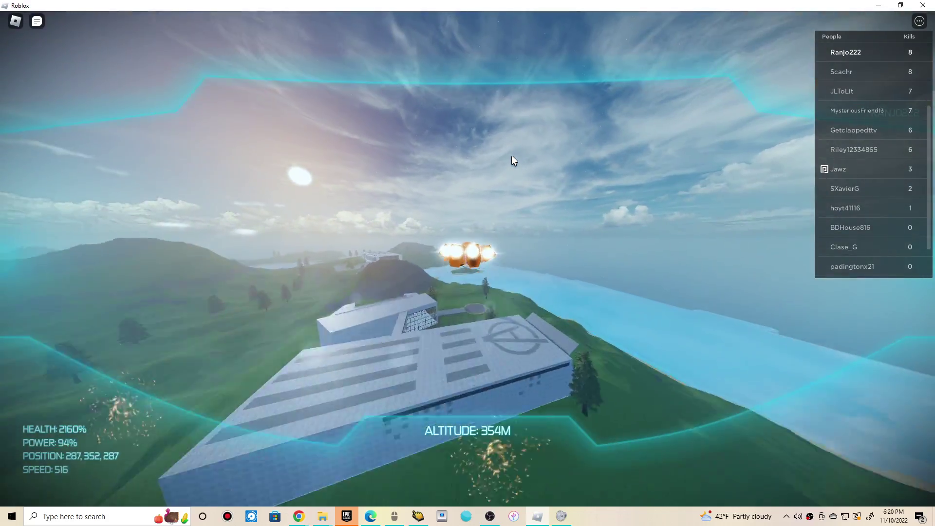
key("w")
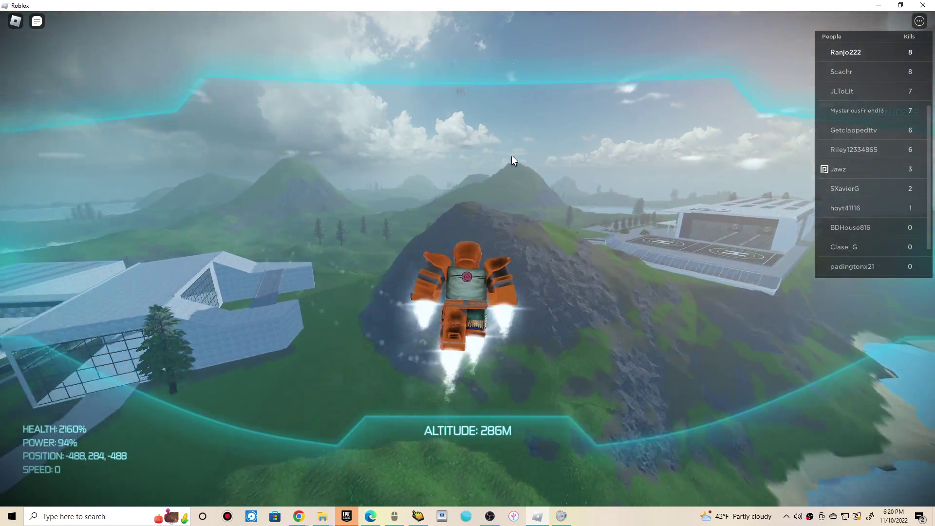
key("w")
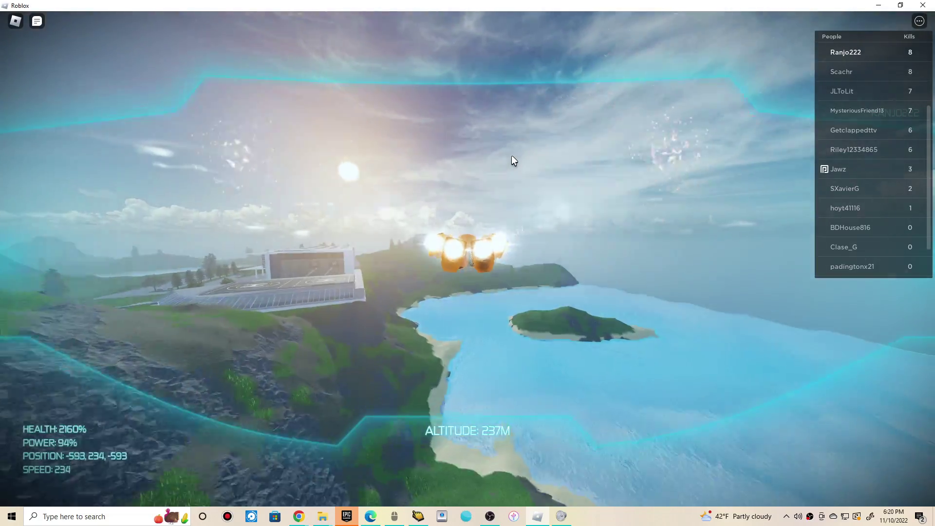
key("w")
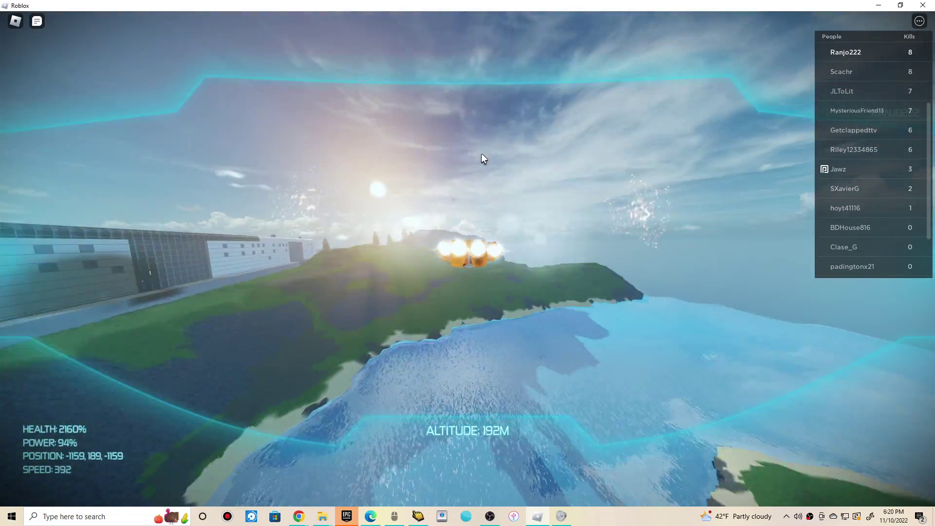
key("w")
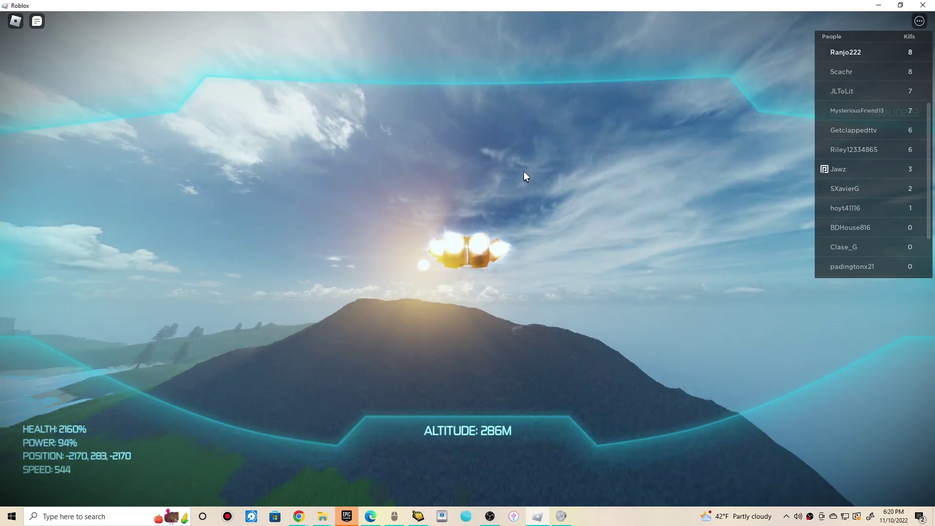
Descend over the coast and skim low across the grassy valley
key("w")
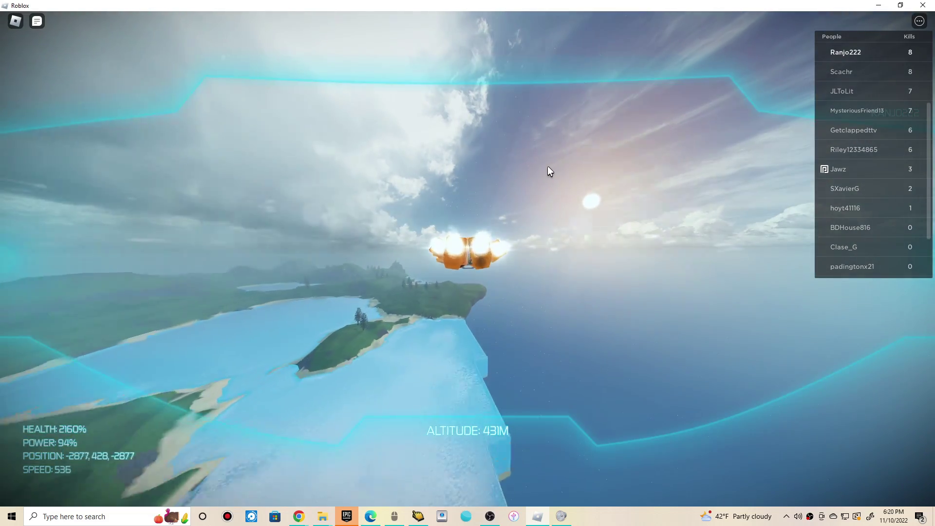
key("w")
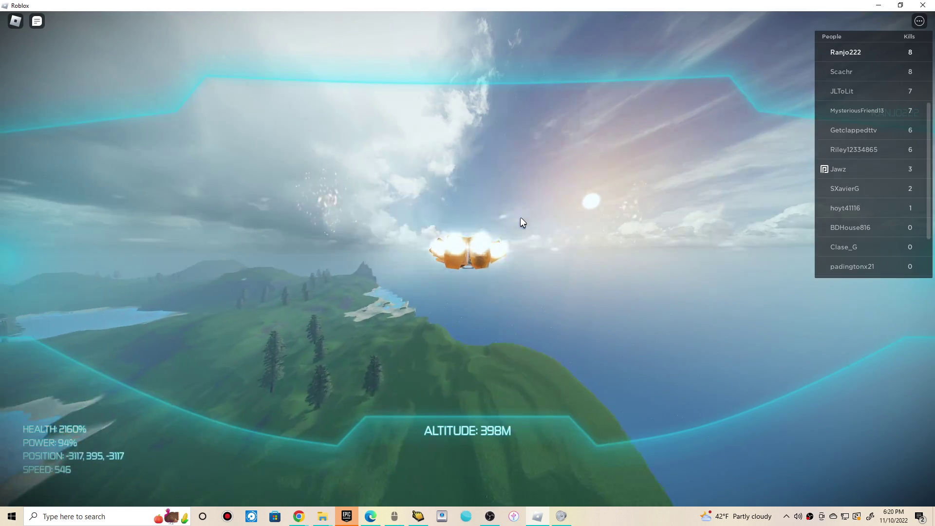
key("w")
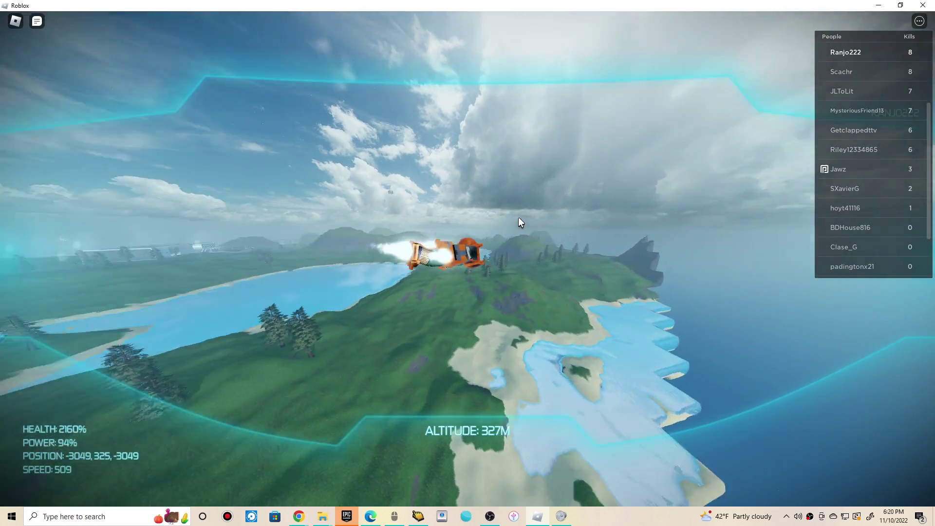
key("w")
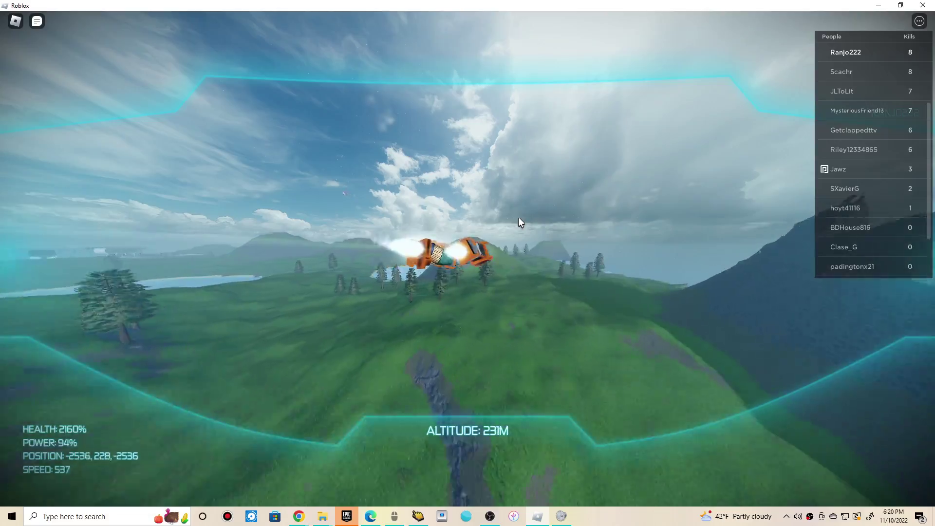
key("w")
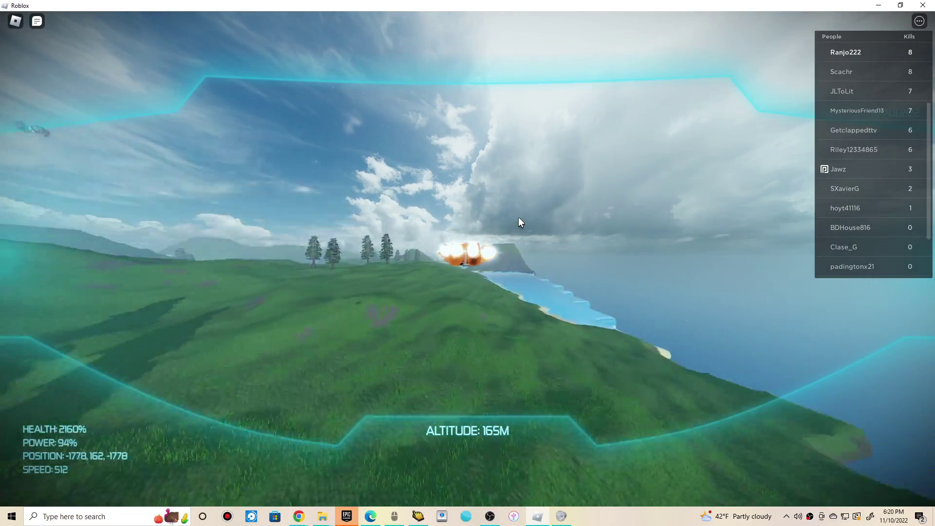
key("w")
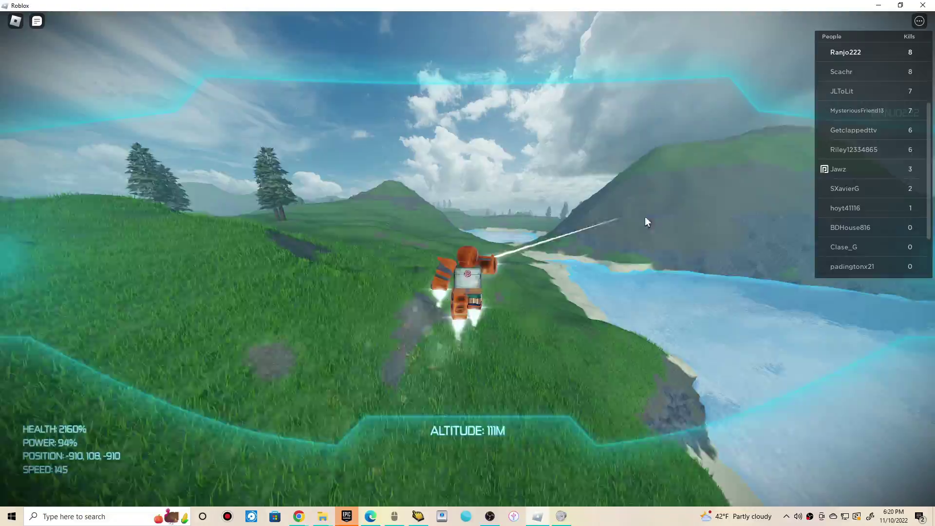
key("w")
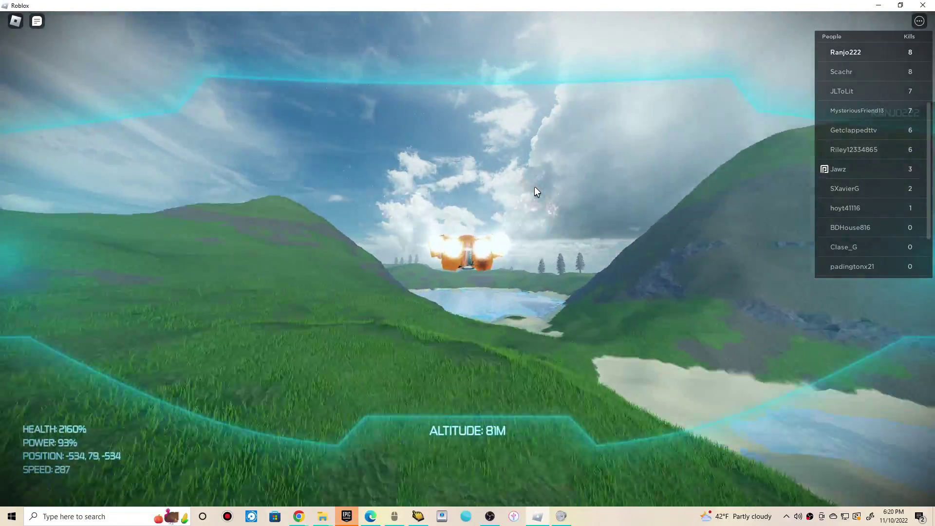
Cross the lake and climb back toward the city, hovering above a road at 94 m
key("w")
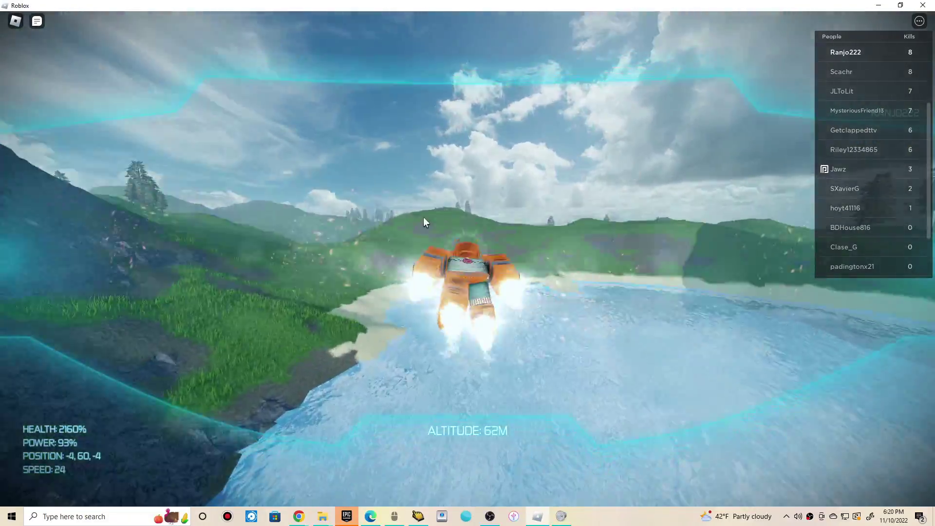
key("w")
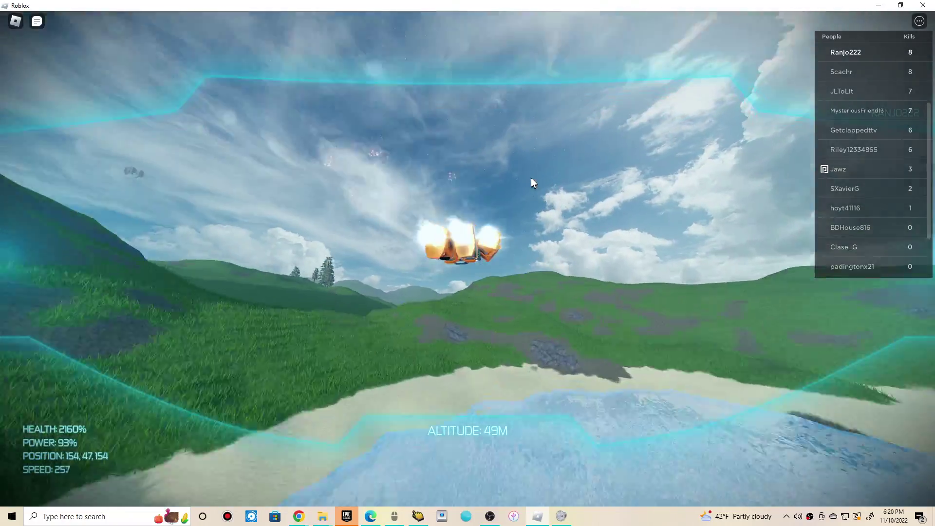
key("w")
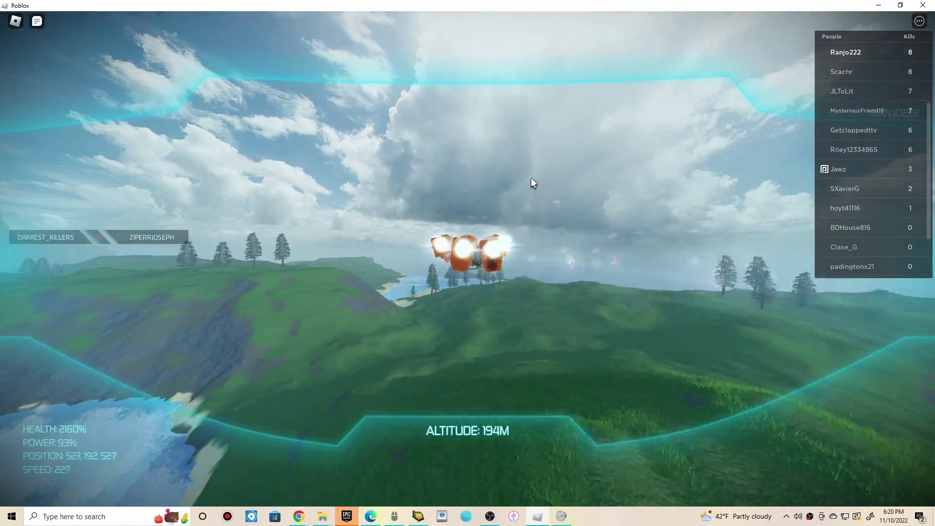
key("w")
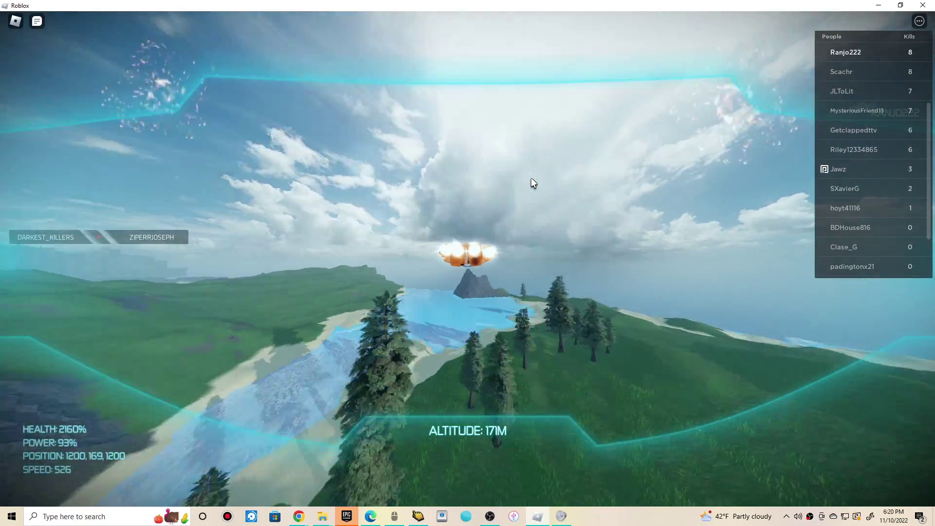
key("w")
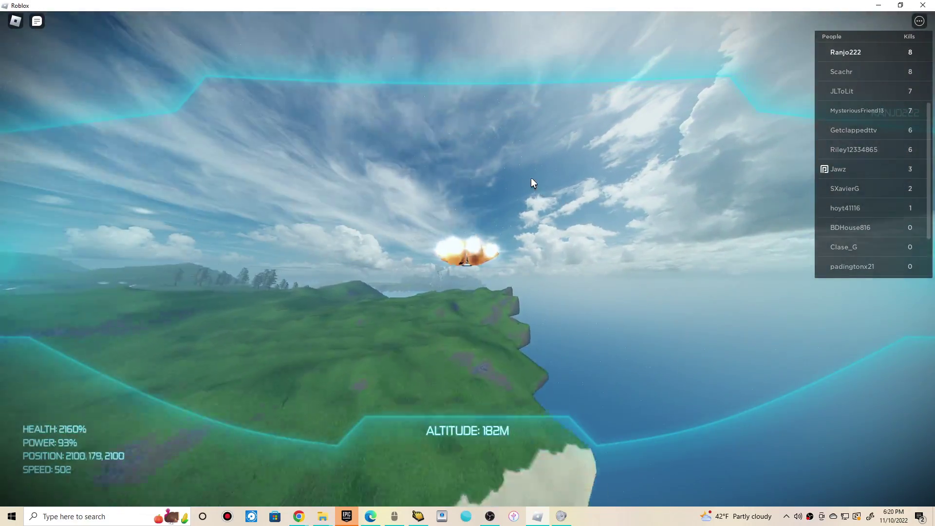
key("w")
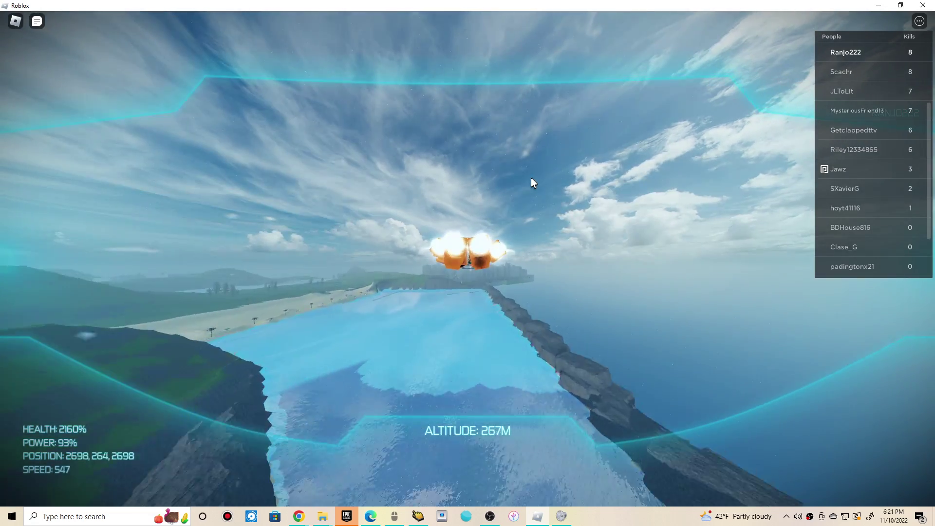
key("w")
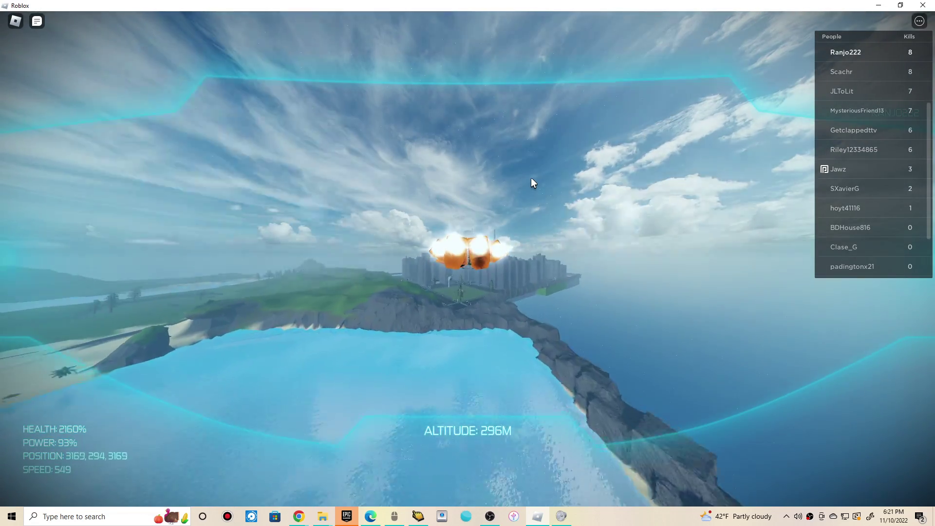
Drop to the road, laser the Spiderman player, then rocket up to 184 m
key("s")
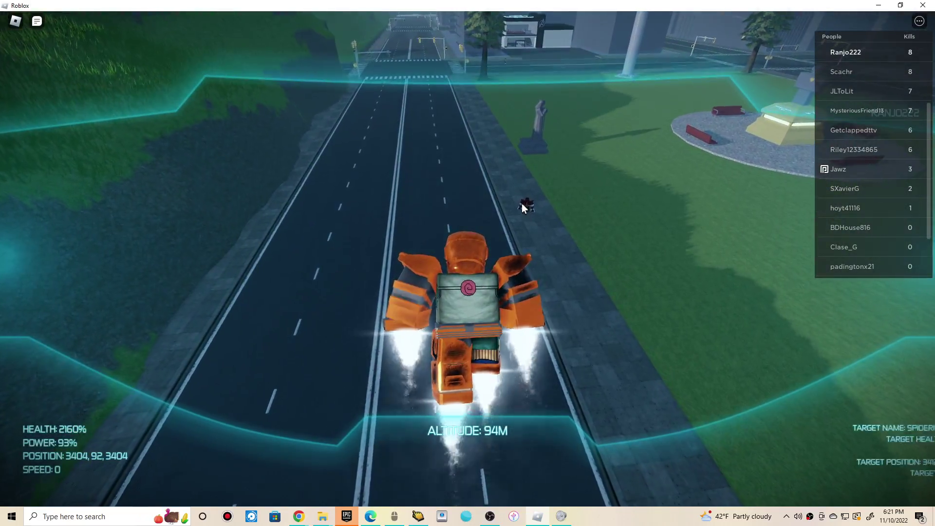
left_click(523, 205)
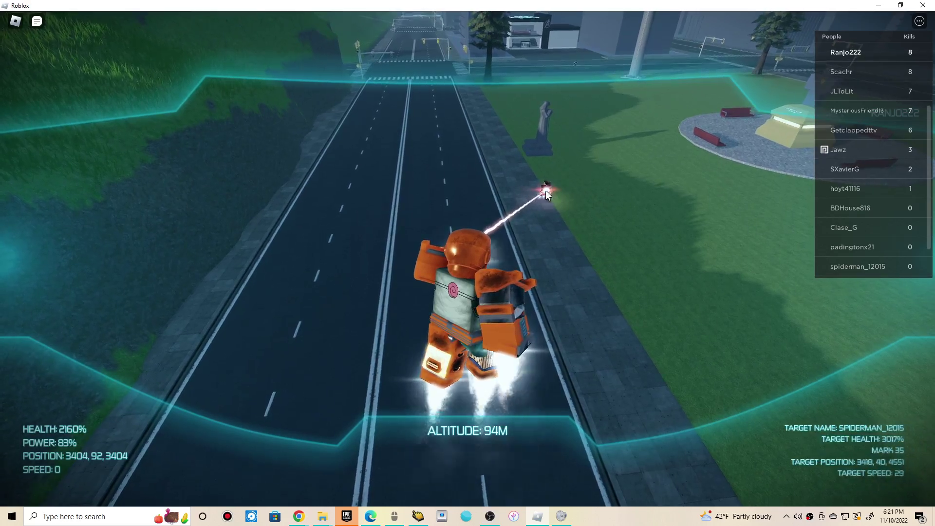
key("w")
key("w")
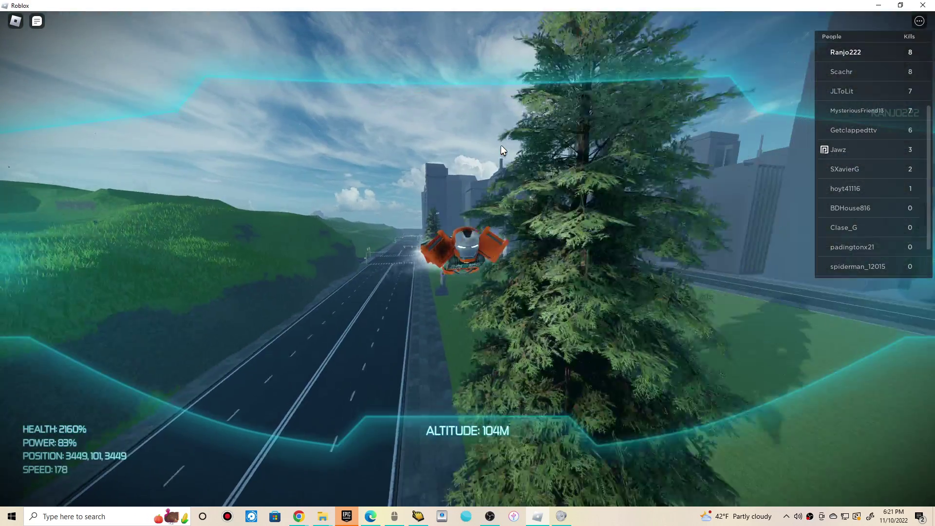
Climb above the skyscrapers and fire repulsor beams at enemies on the T tower
key("w")
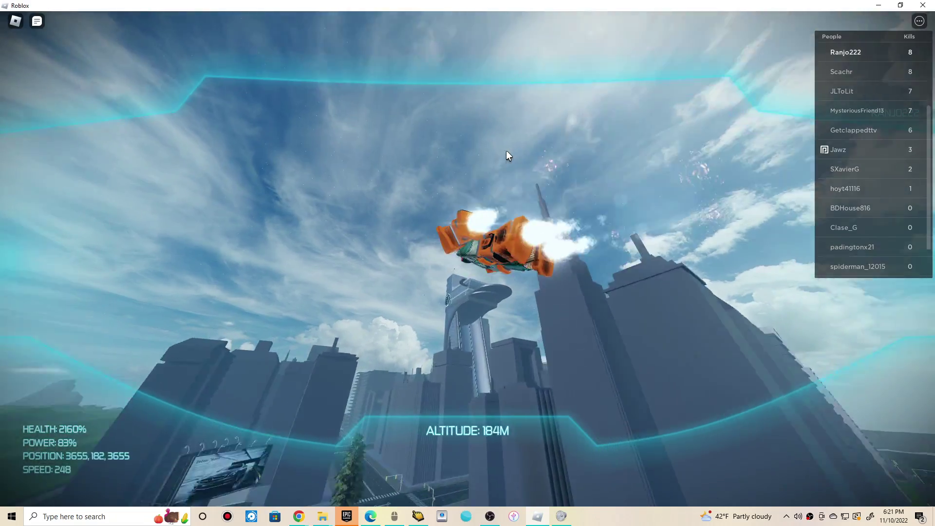
key("w")
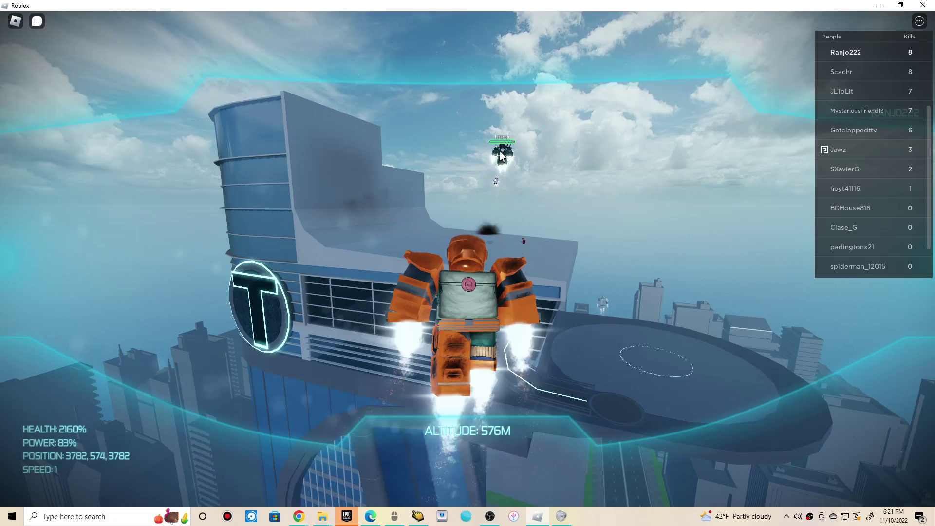
left_click(503, 155)
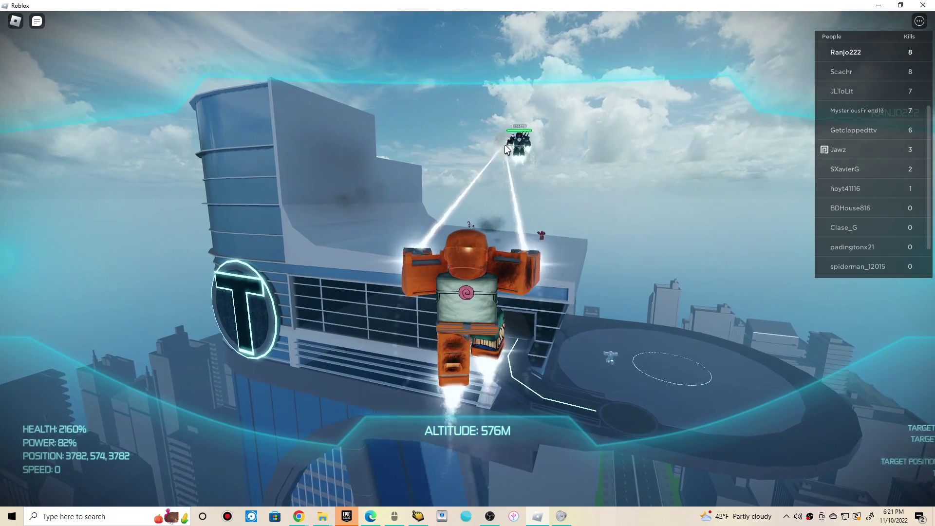
left_click_drag(514, 211, 500, 185)
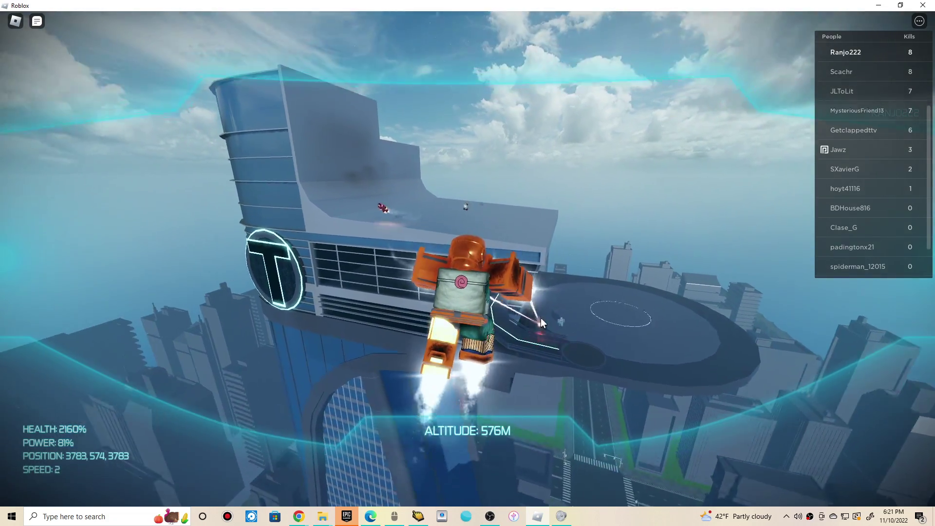
left_click(572, 323)
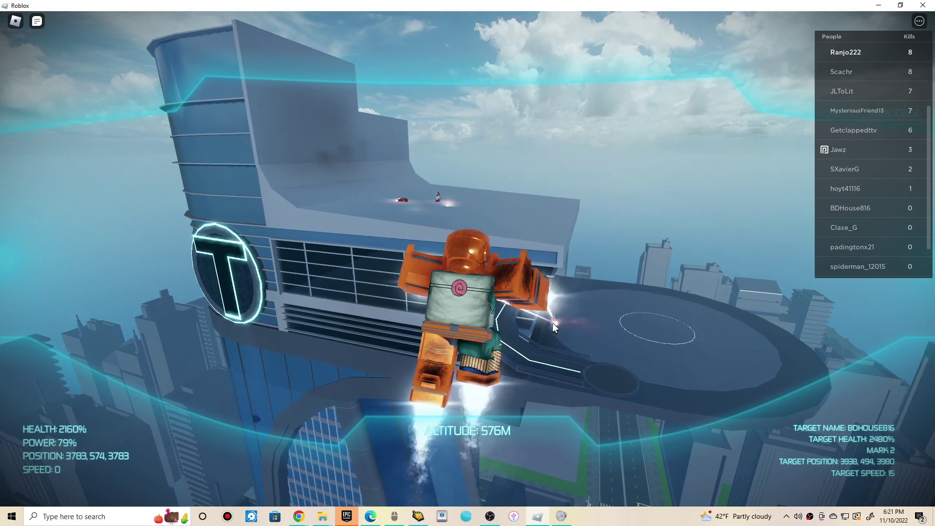
Hover above the tower beaming DARKEST_KILLERS, then fire at players on the rooftop
key("w")
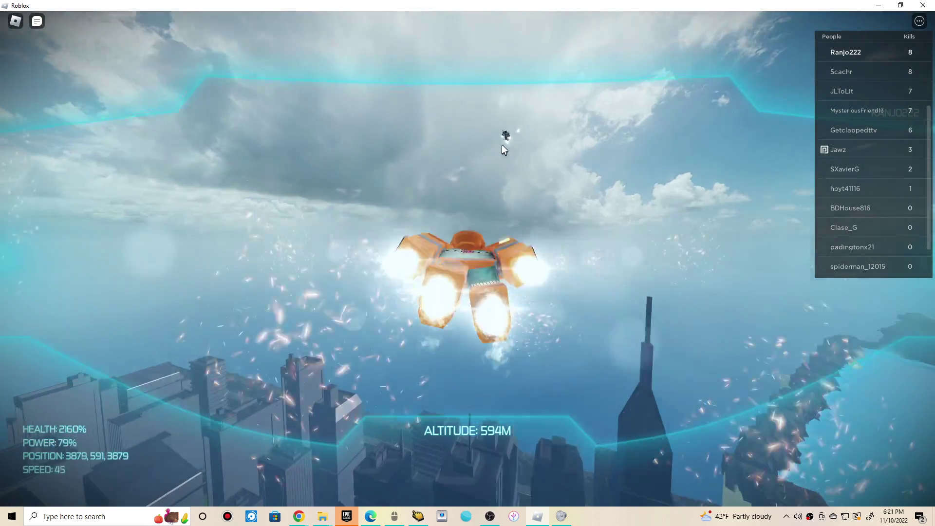
left_click_drag(502, 144, 518, 97)
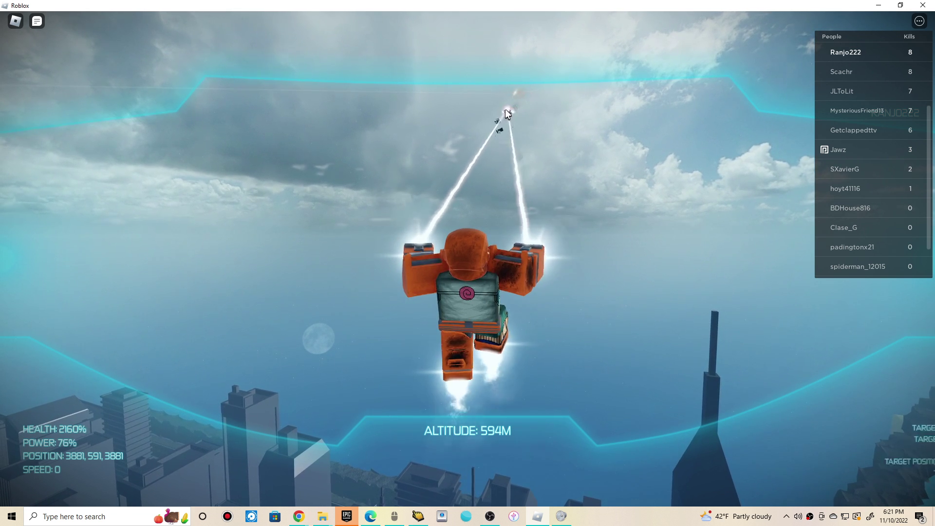
mouse_move(517, 96)
left_mouse_down()
mouse_move(508, 126)
mouse_move(522, 129)
left_mouse_up()
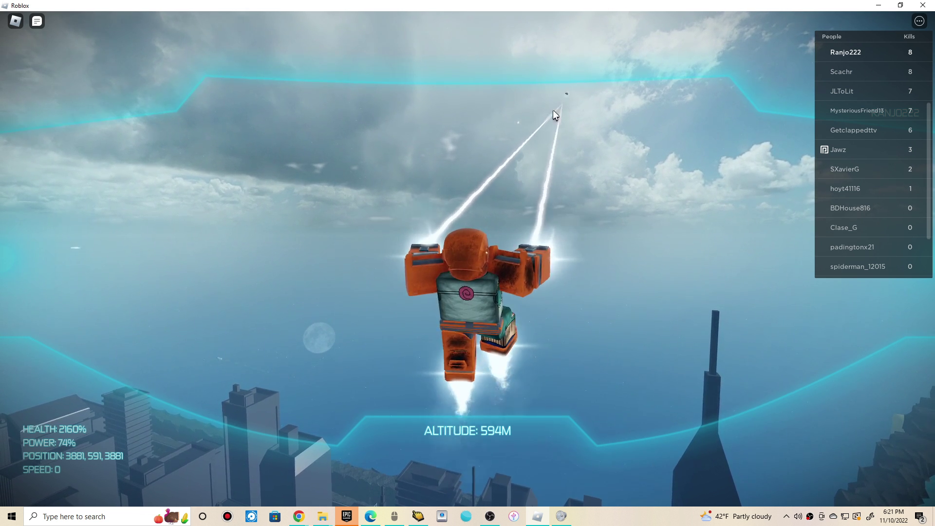
key("w")
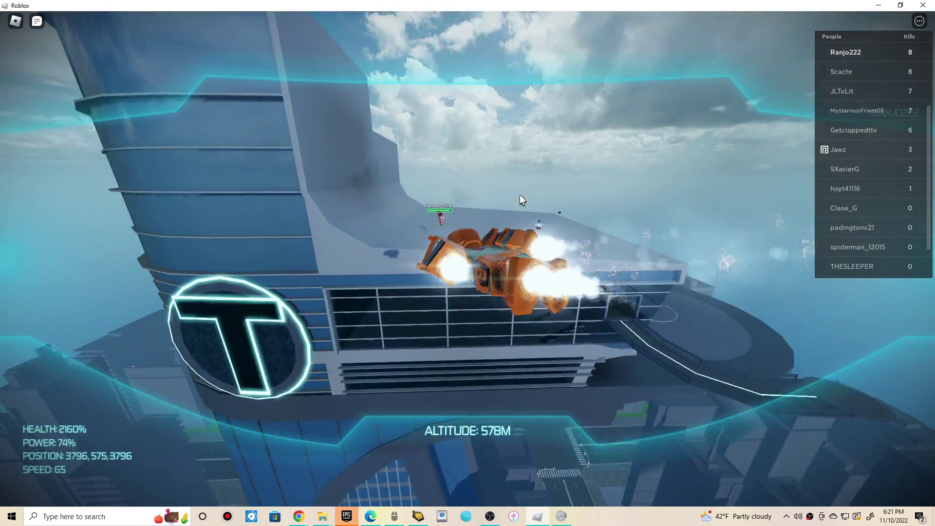
key("w")
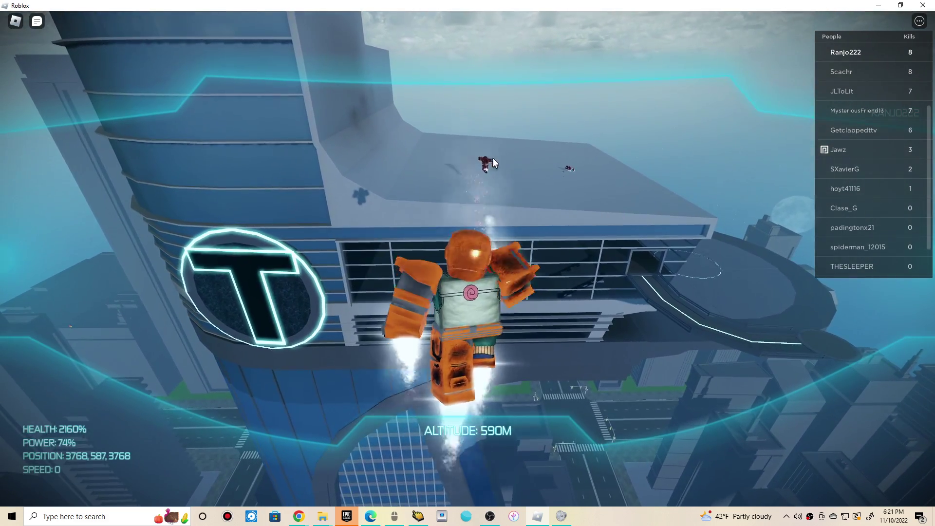
left_click_drag(511, 176, 562, 159)
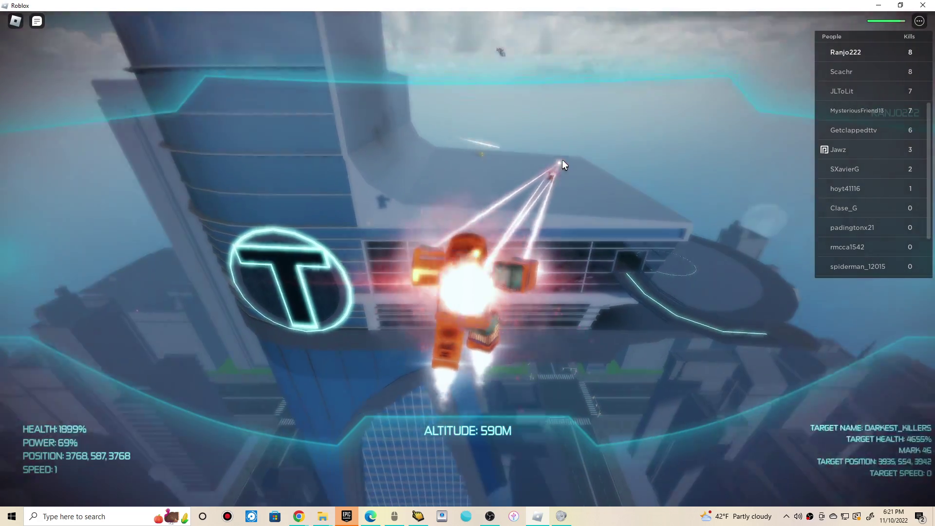
Circle back to the T-logo tower and fire beams at the rooftop players
key("d")
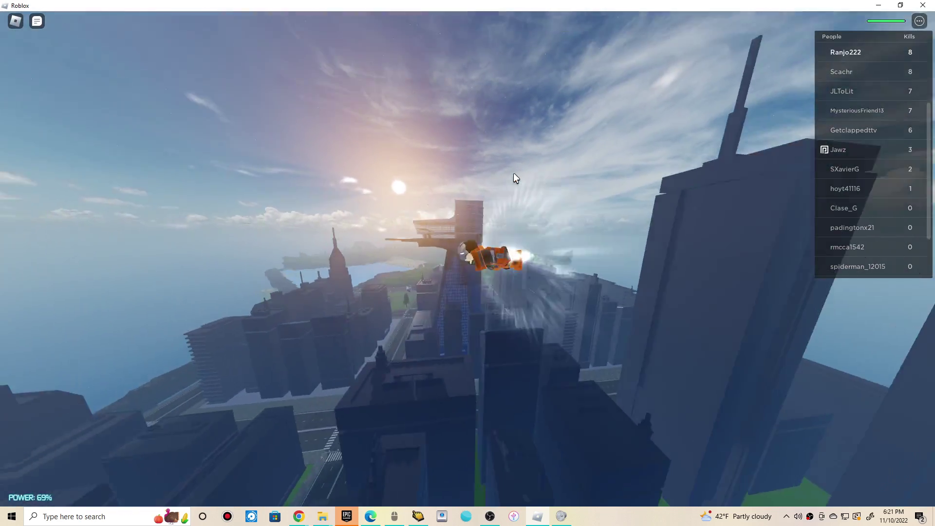
left_click_drag(513, 173, 0, 462)
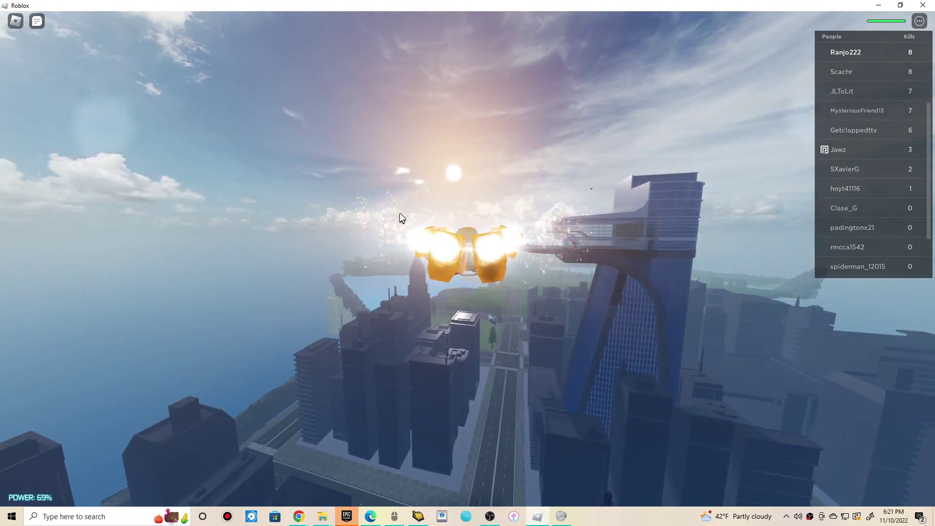
left_click_drag(399, 213, 457, 218)
key("w")
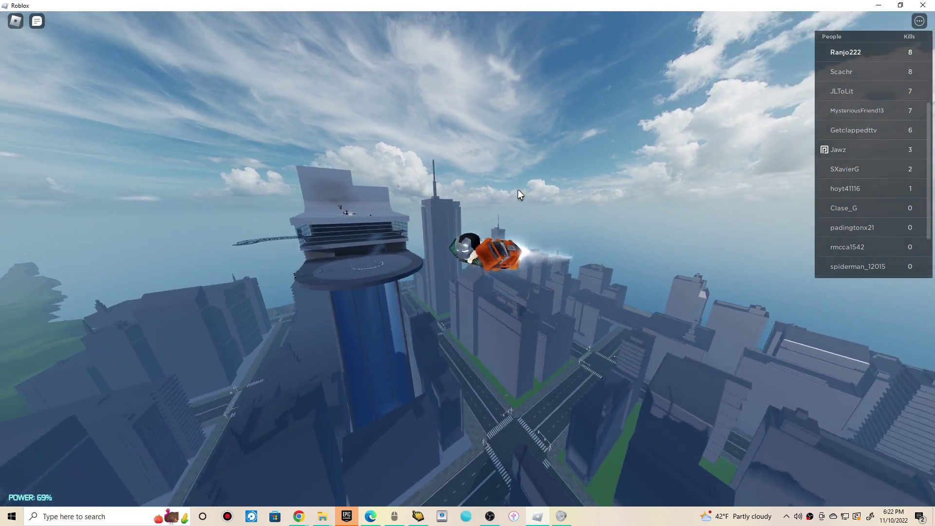
key("w")
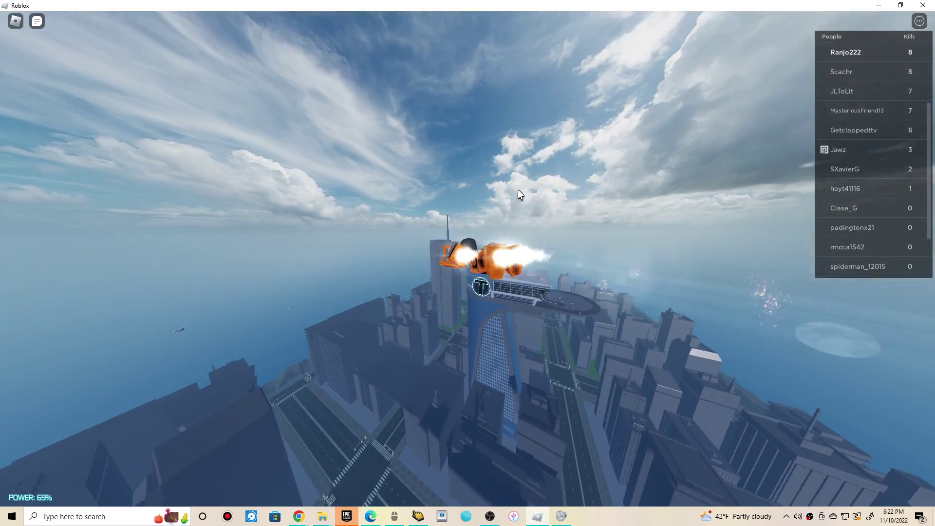
key("w")
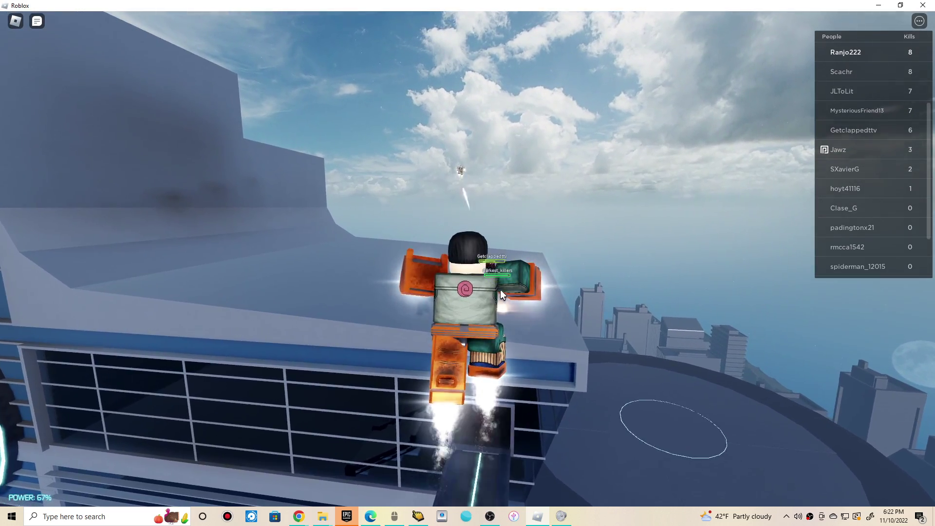
left_click(505, 289)
left_click(521, 239)
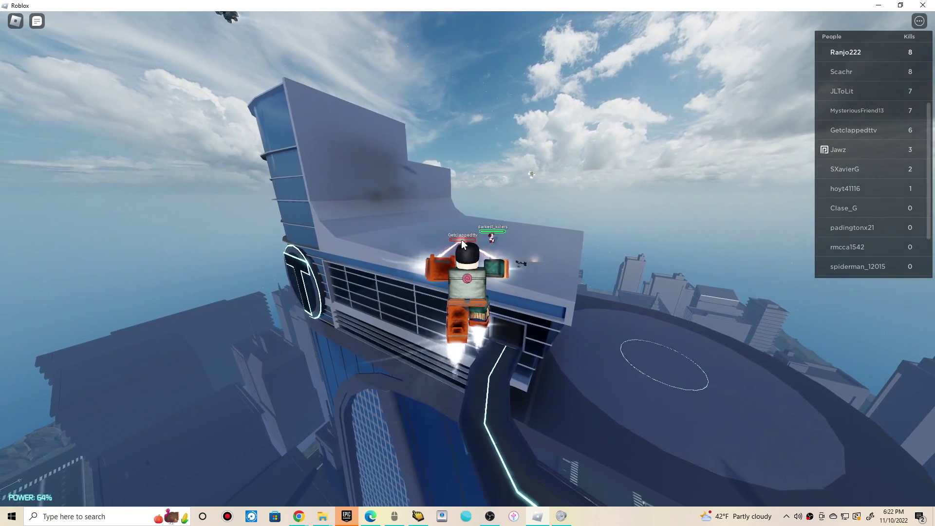
Fly away over the green islands and lake, releasing blasts while descending toward the hills
key("w")
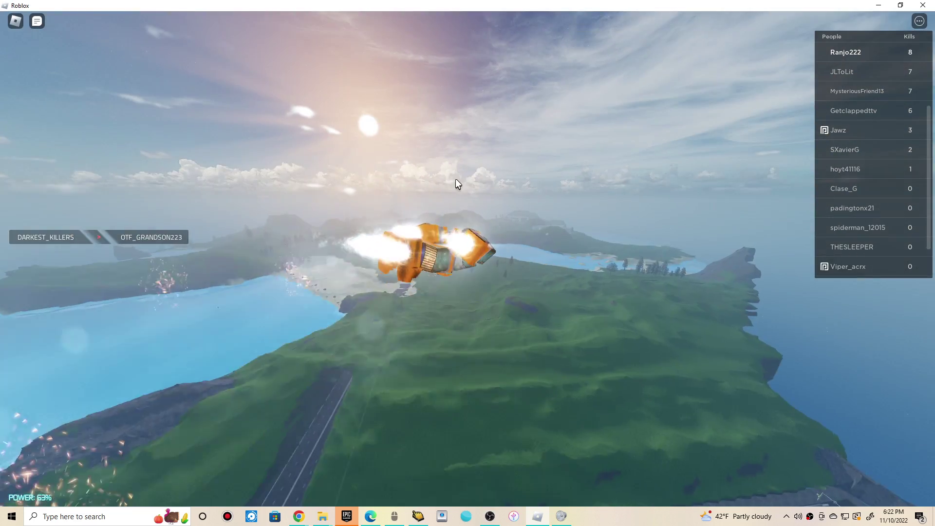
key("w")
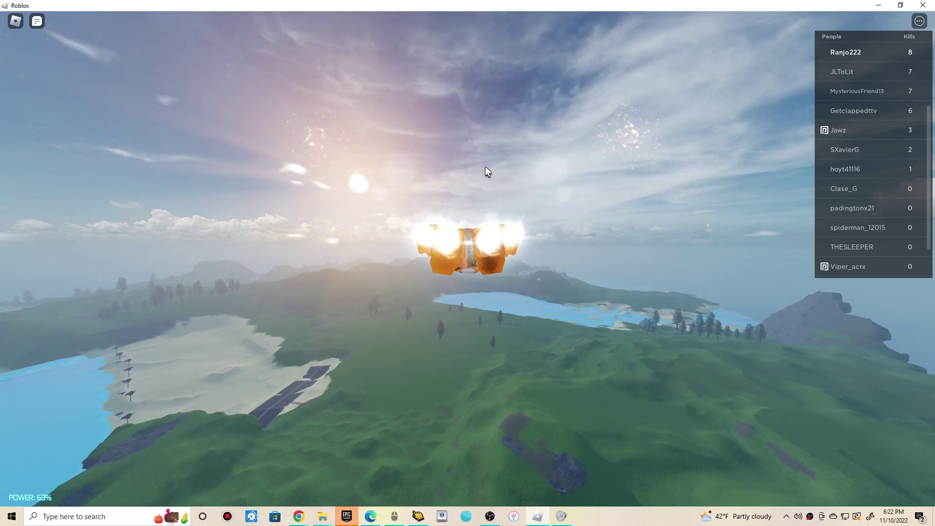
left_click(463, 206)
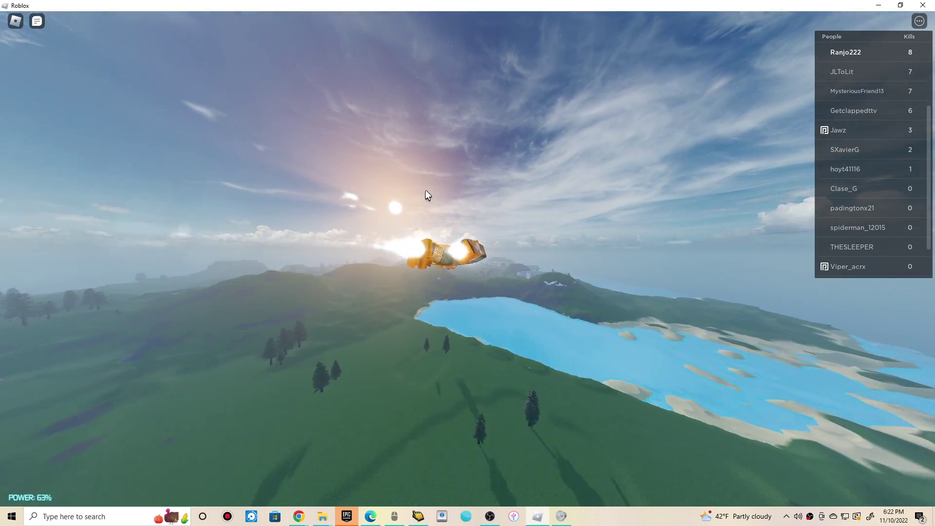
key("w")
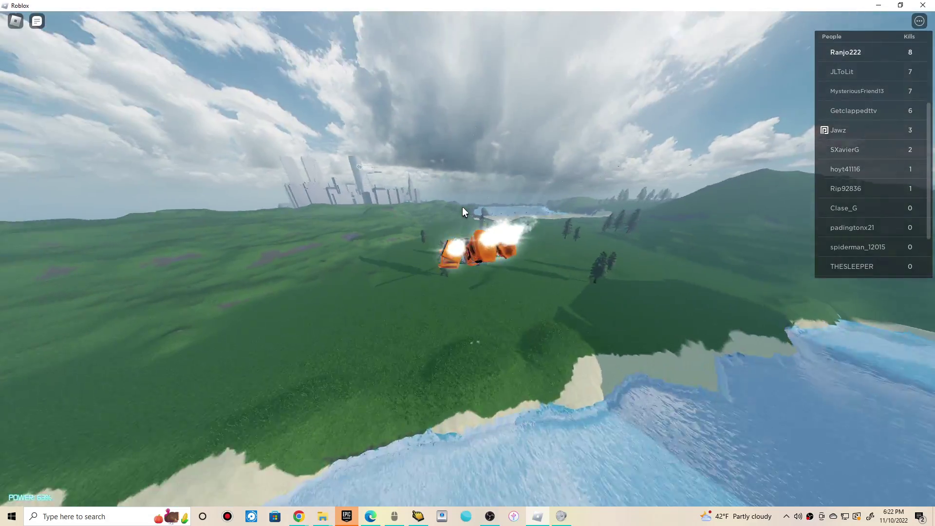
key("w")
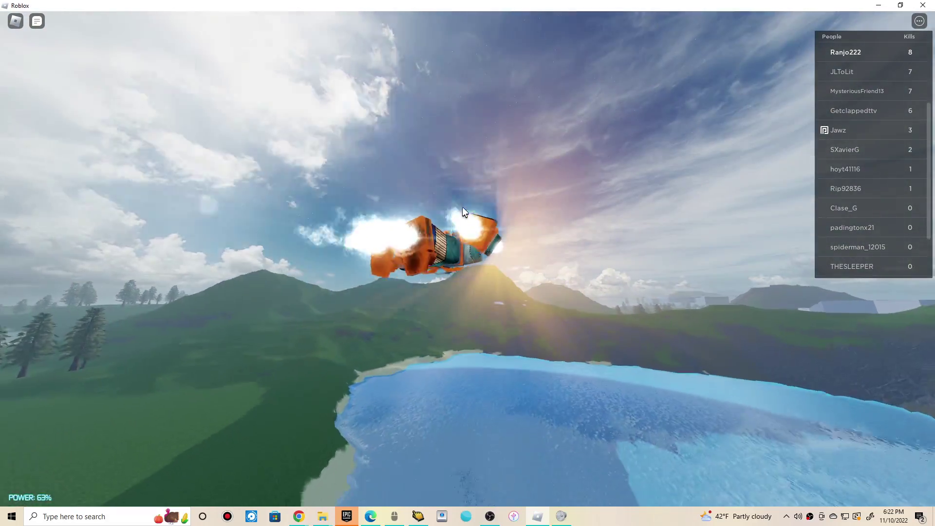
key("w")
left_click(462, 207)
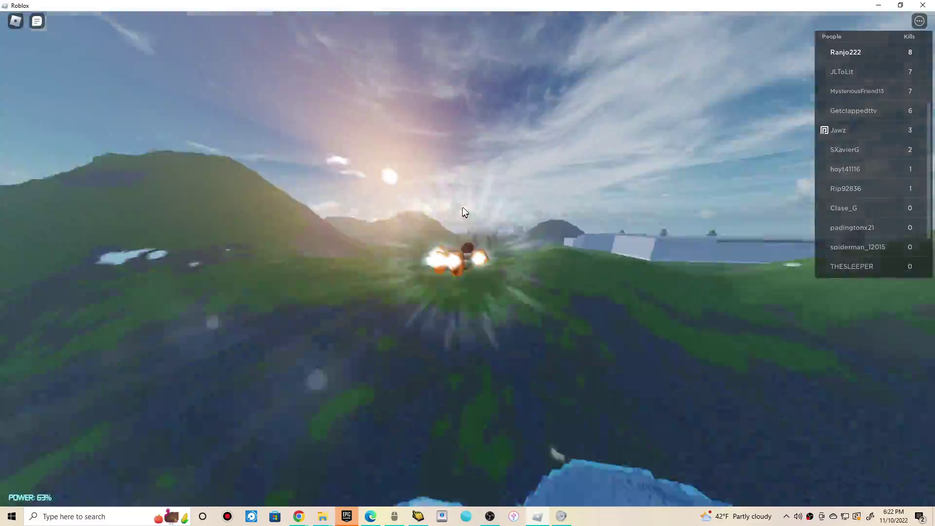
Land on the grassy hill by the lake and look around at the knocked-down player
key("w")
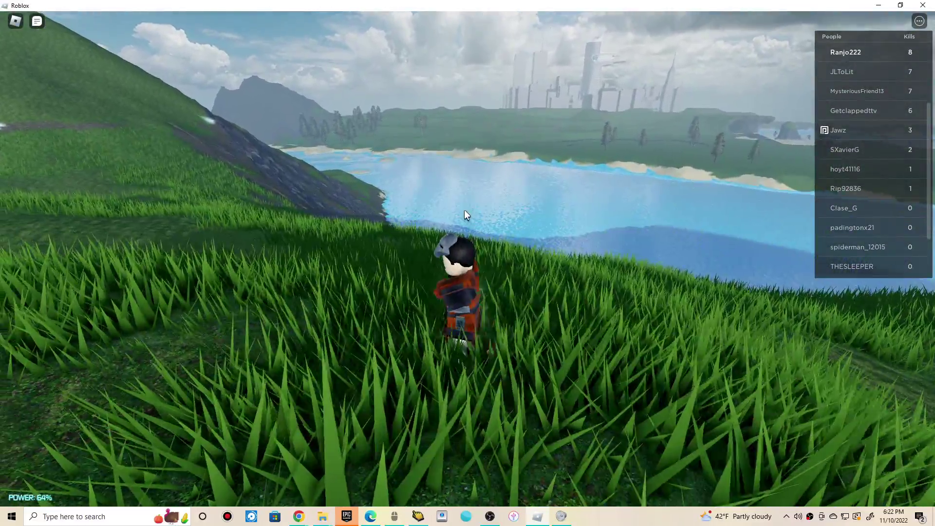
key("w")
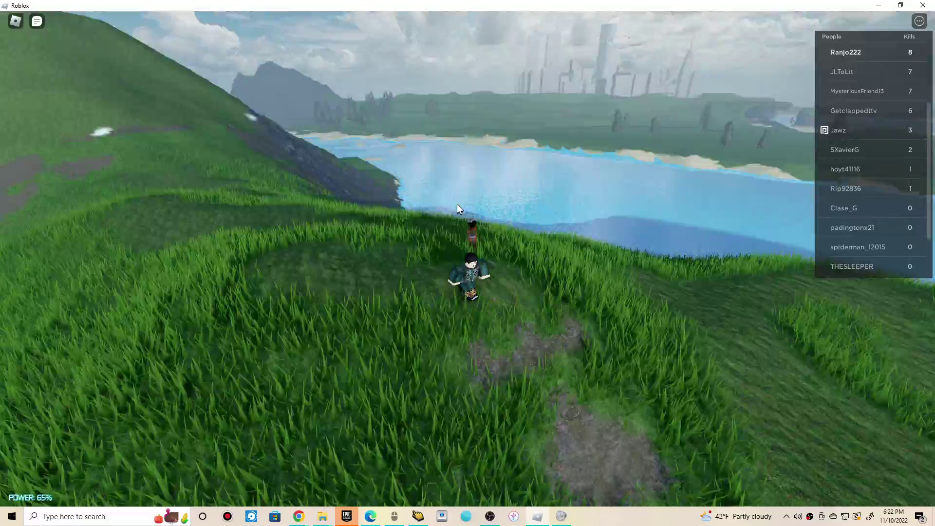
key("Right")
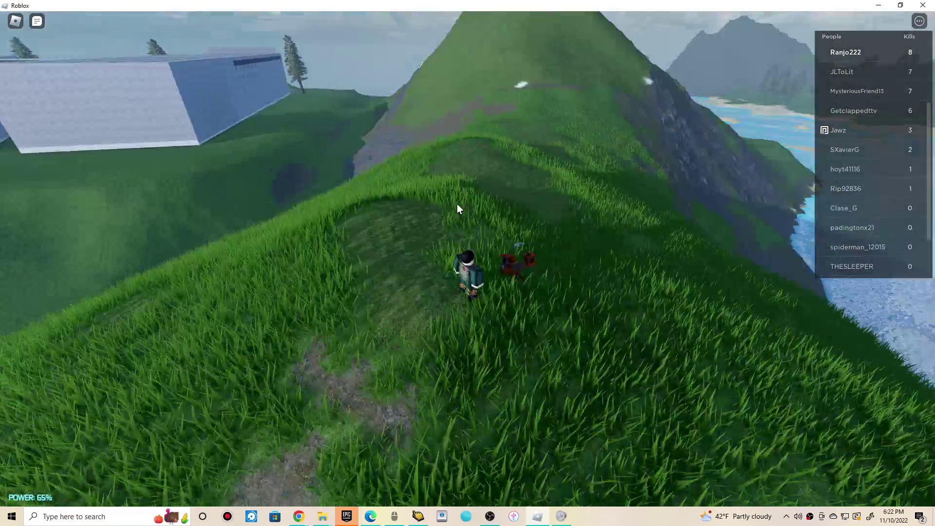
Reset the character from the Esc menu and respawn inside the spawn shield
key("Escape")
key("r")
left_click(427, 232)
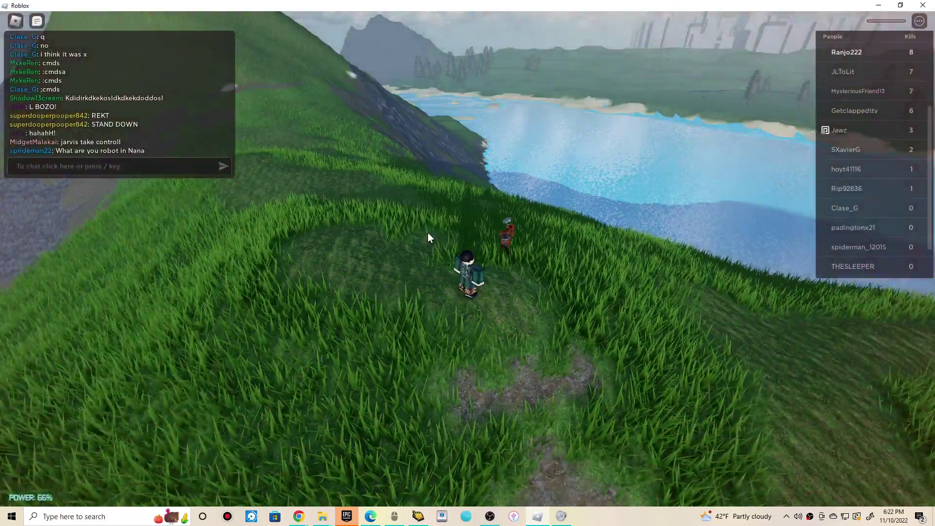
scroll(484, 240, "up", 5)
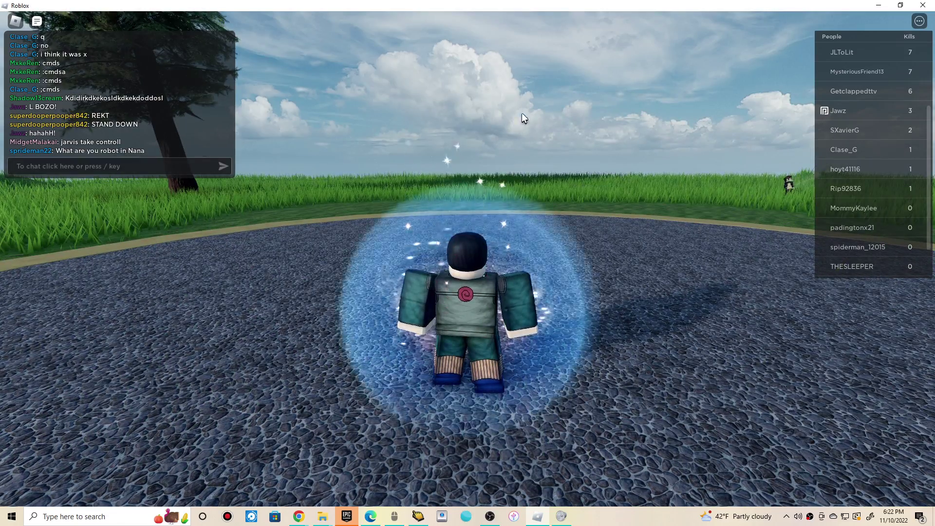
Call and equip the orange-and-grey Mark 28 suit from the suit list
left_click_drag(521, 113, 505, 159)
key("e")
scroll(493, 241, "down", 5)
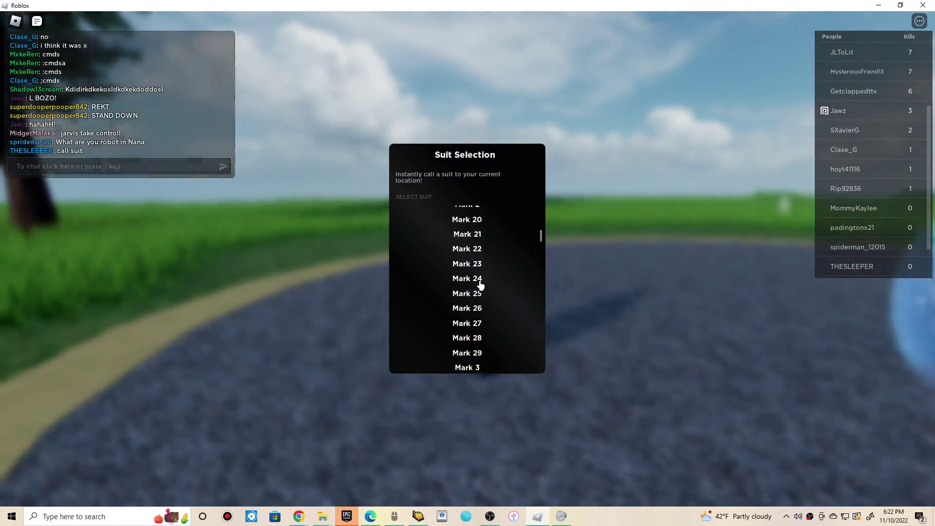
scroll(486, 292, "down", 3)
left_click(467, 262)
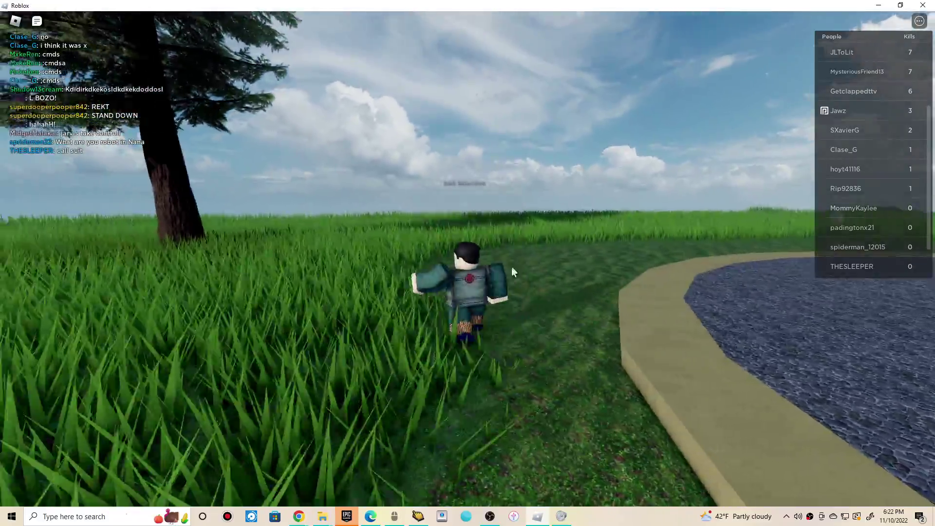
mouse_move(511, 266)
left_mouse_down()
mouse_move(557, 190)
mouse_move(495, 176)
mouse_move(426, 142)
mouse_move(508, 151)
mouse_move(495, 150)
left_mouse_up()
Walk toward the building, take off and fly high over the islands
key("w")
key("w")
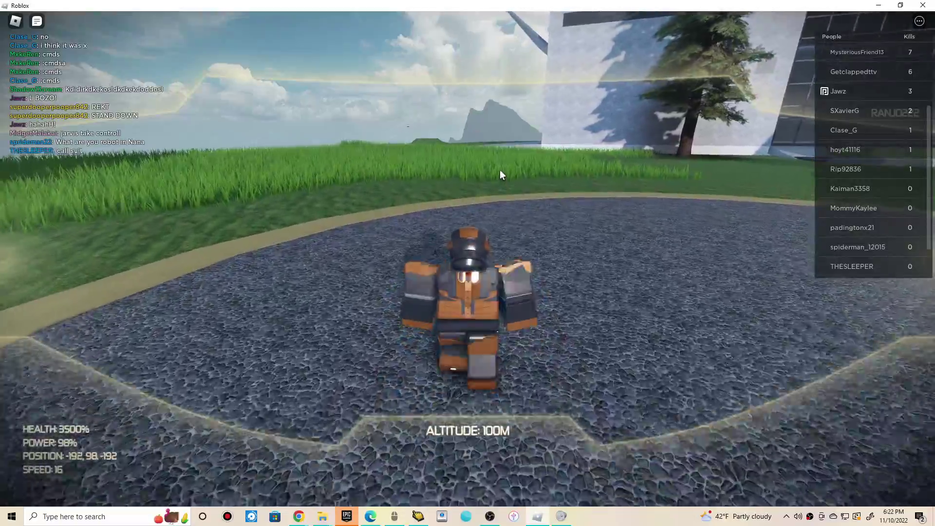
key("space")
key("w")
key("w")
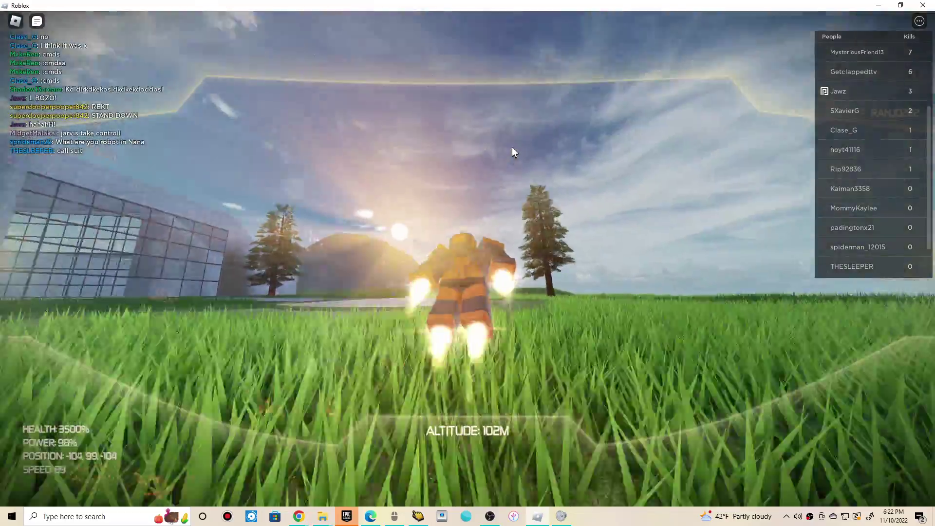
key("w")
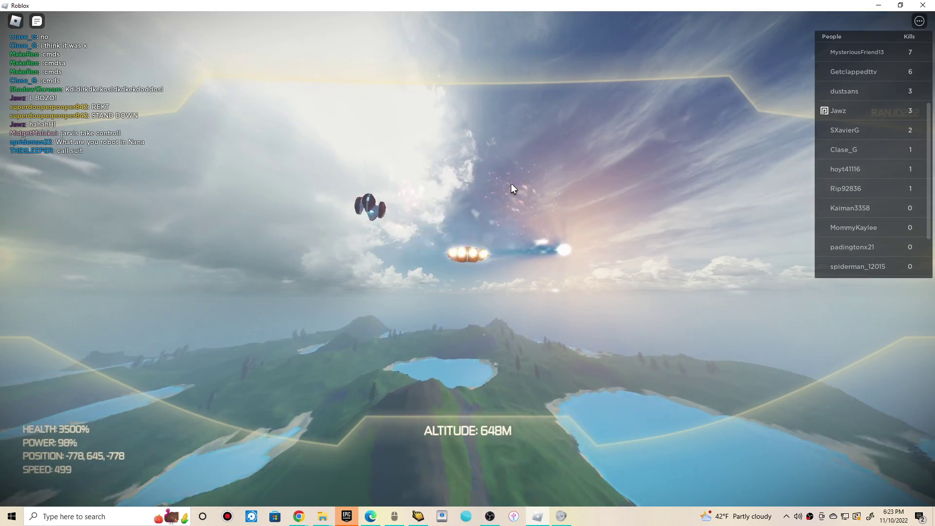
key("w")
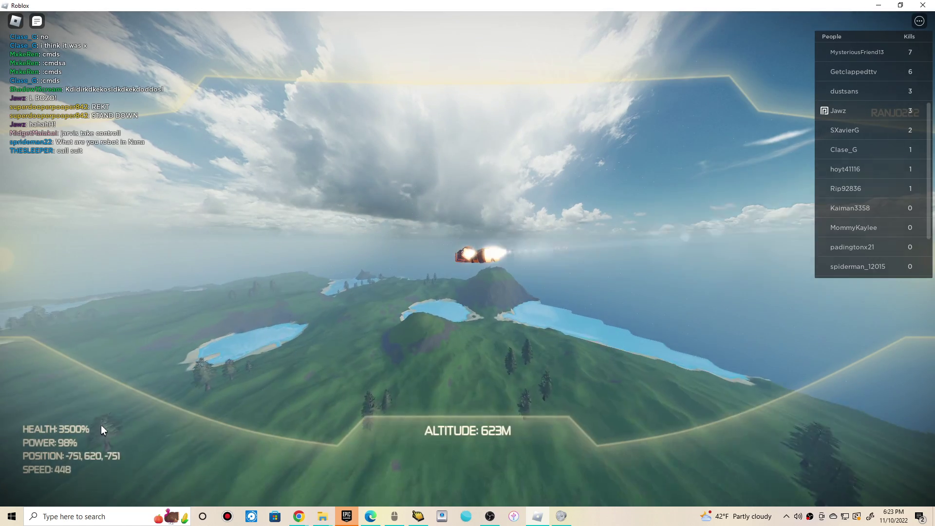
Swoop low across the lake and fly on into the city streets
key("w")
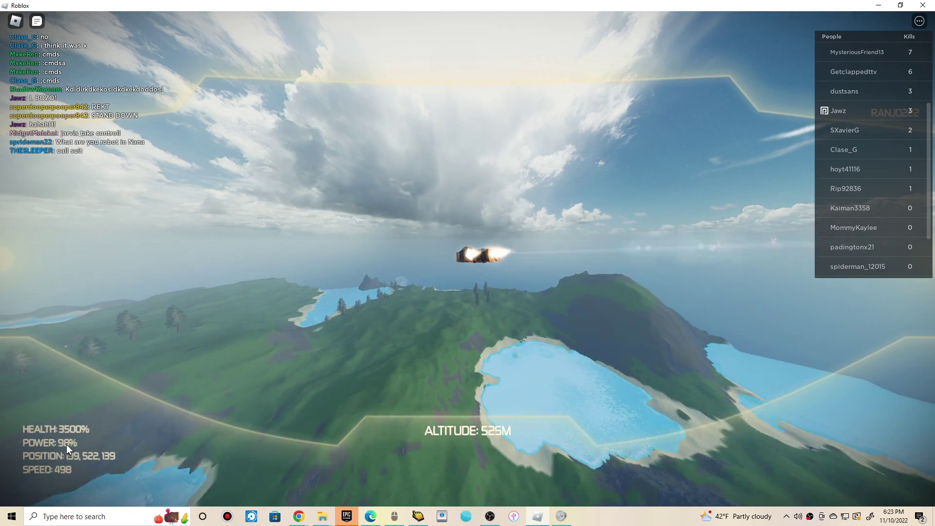
key("w")
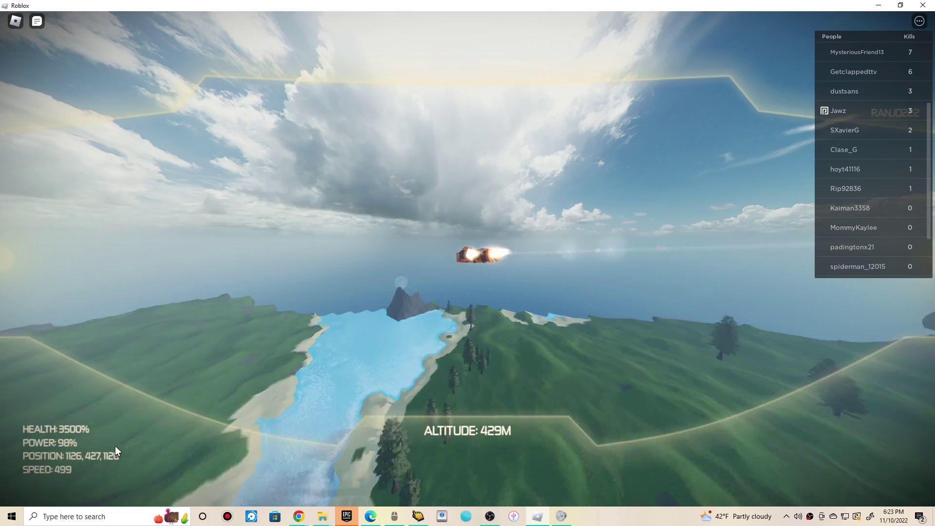
key("w")
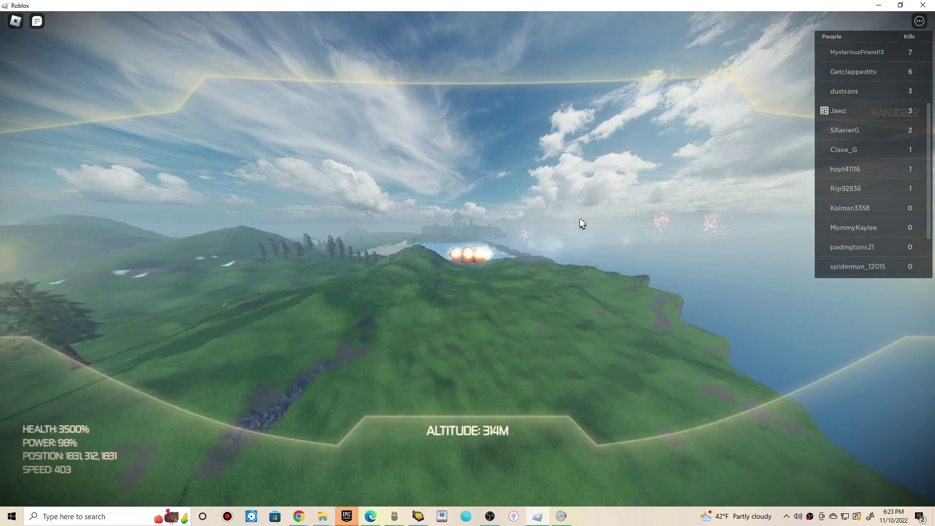
key("w")
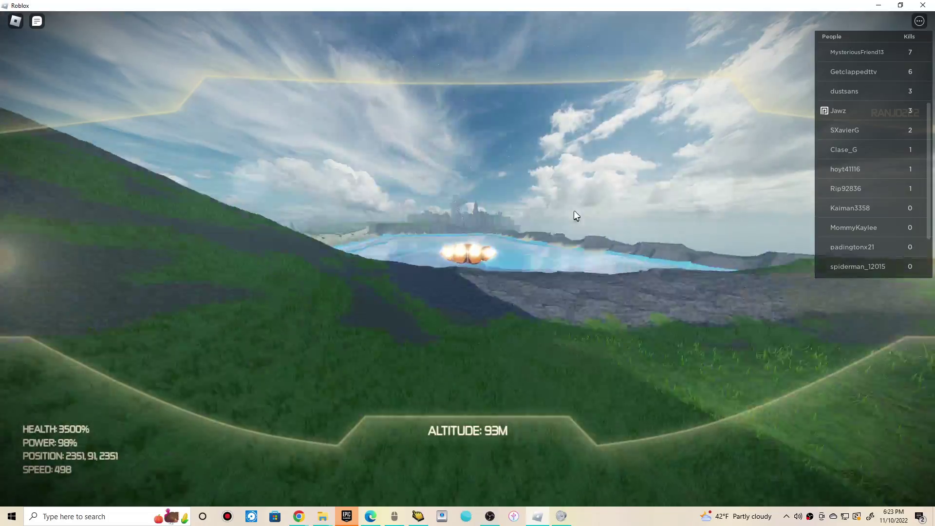
key("w")
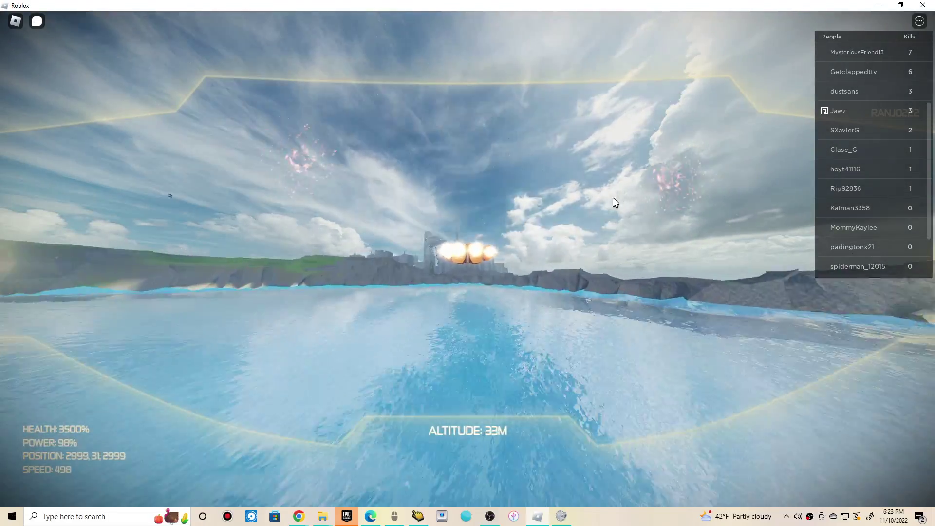
key("w")
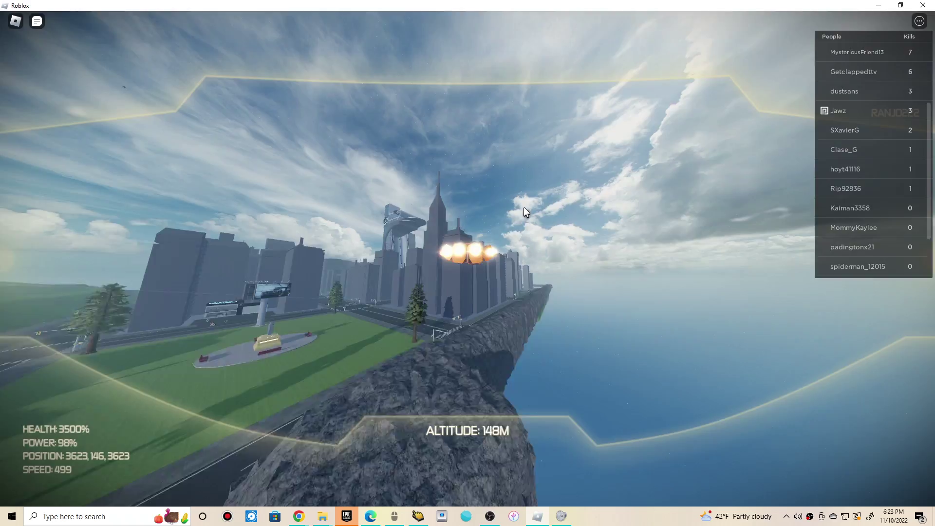
key("w")
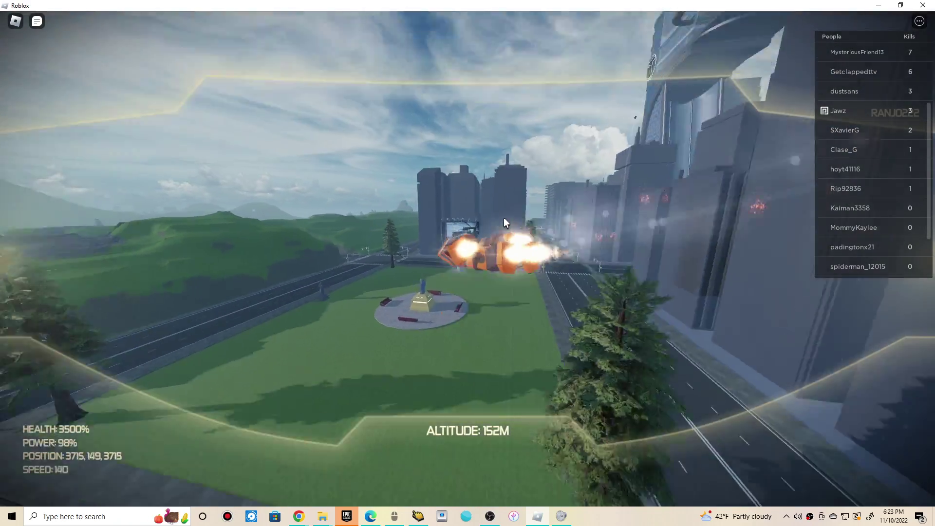
key("w")
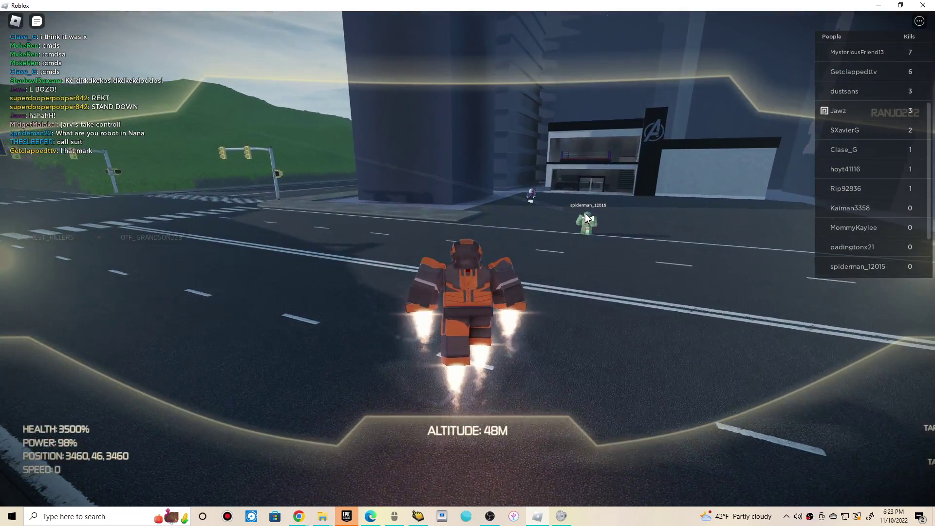
Beam the nearby player on the road, then take off and fly low toward the city
left_click(590, 214)
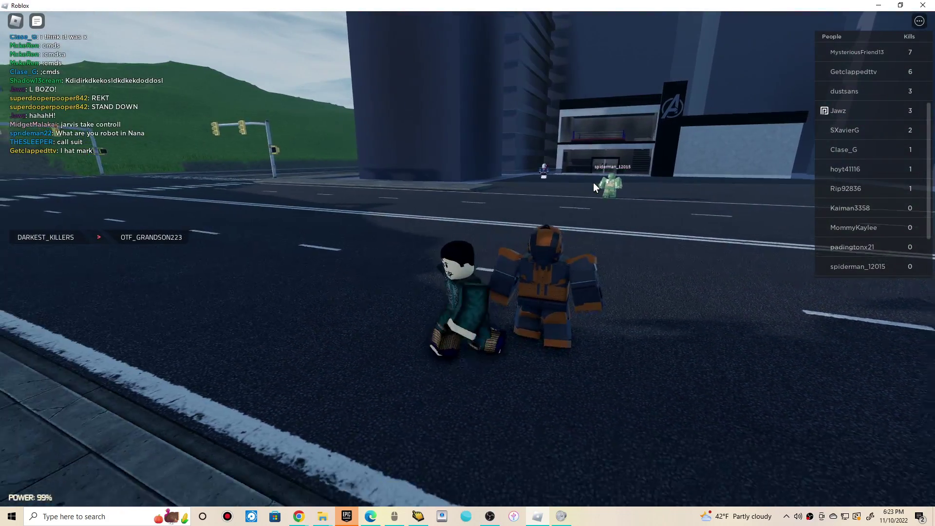
left_click_drag(593, 181, 558, 194)
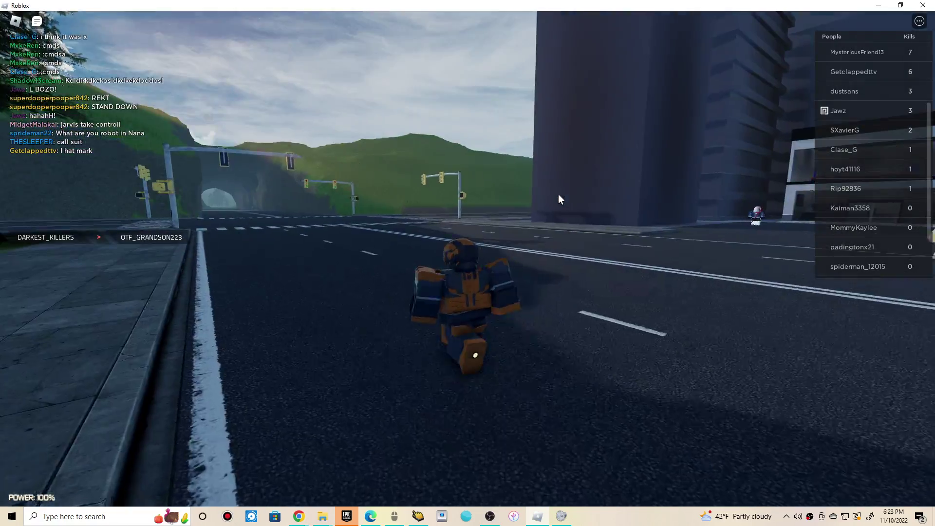
key("space")
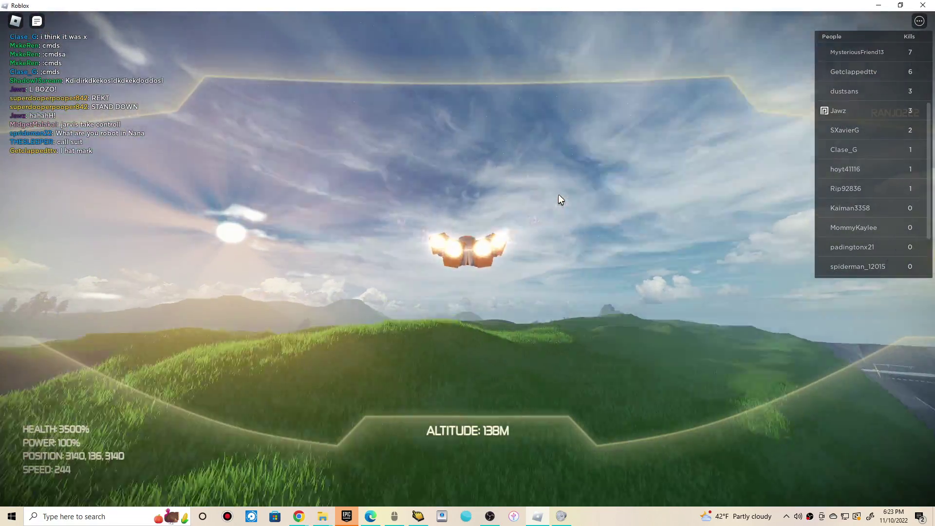
key("w")
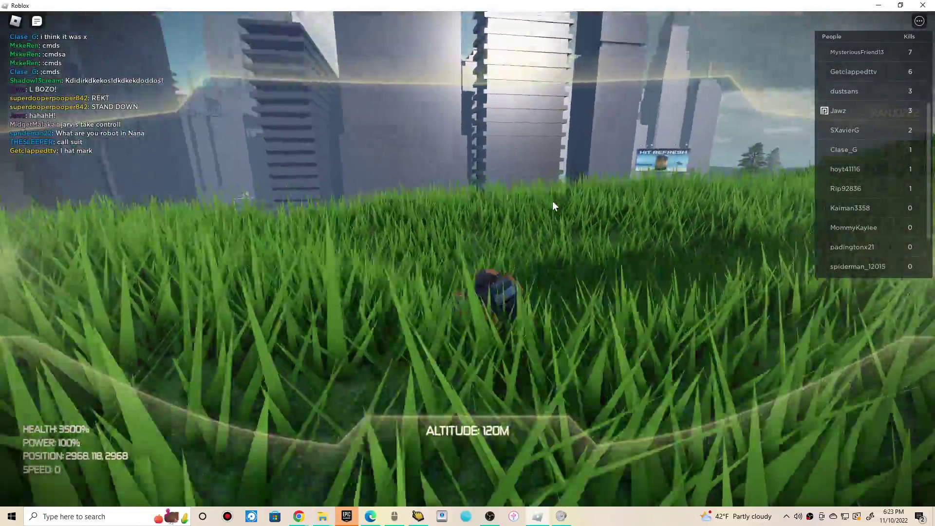
key("w")
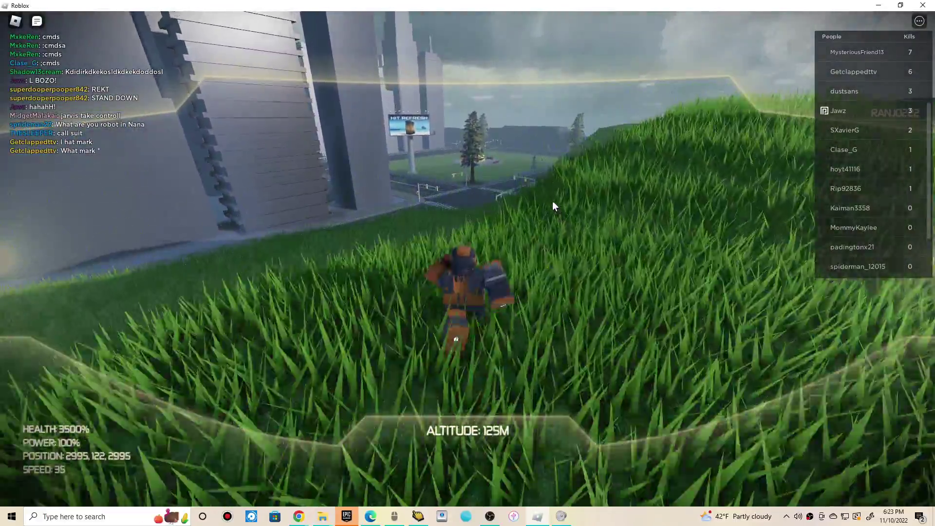
key("space")
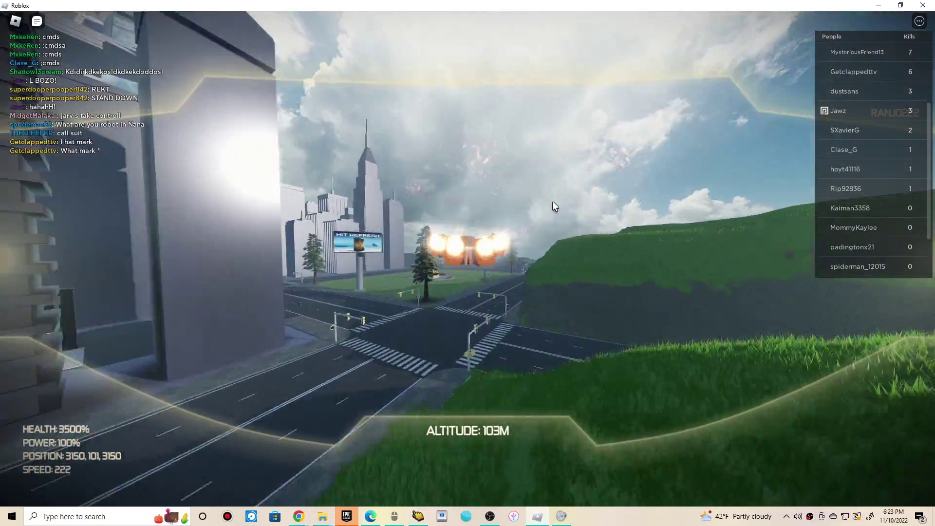
key("w")
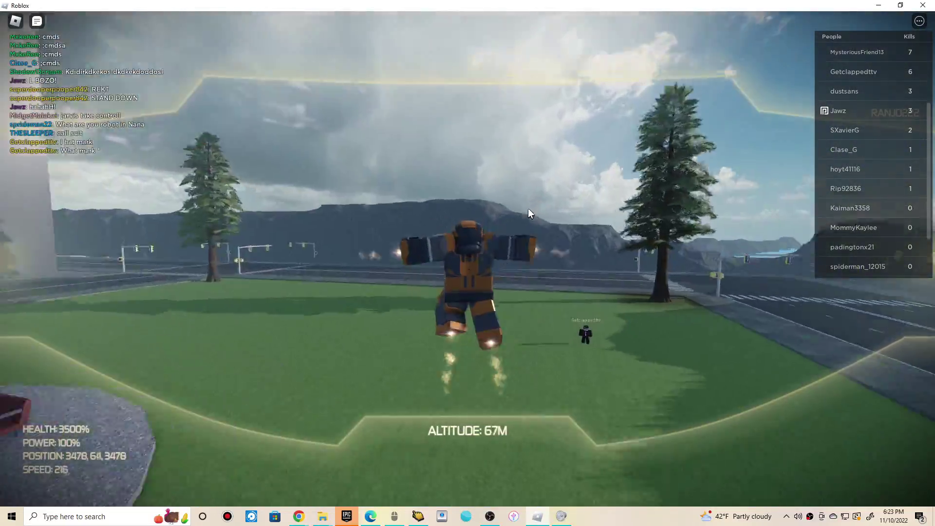
Fire lasers at the other player, then climb from about 525 m to about 1,158 m over the island
left_click(549, 192)
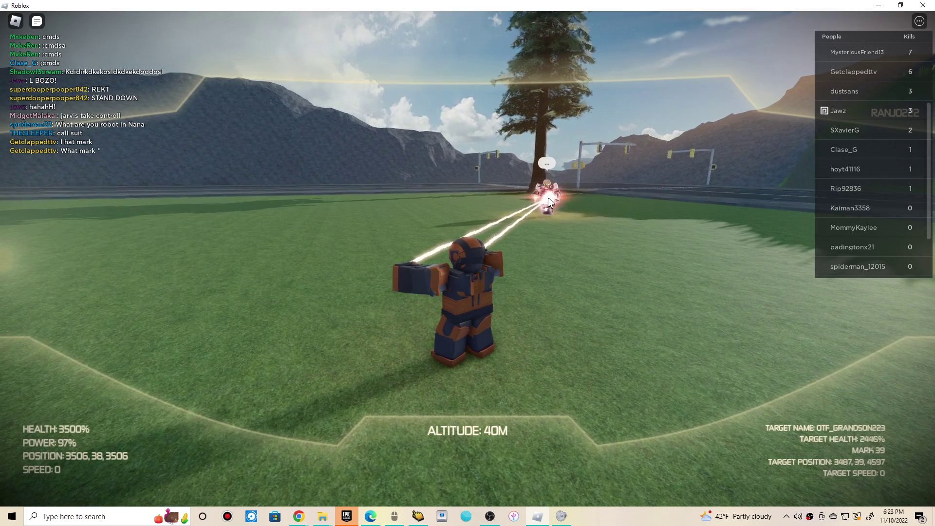
left_click_drag(558, 182, 516, 170)
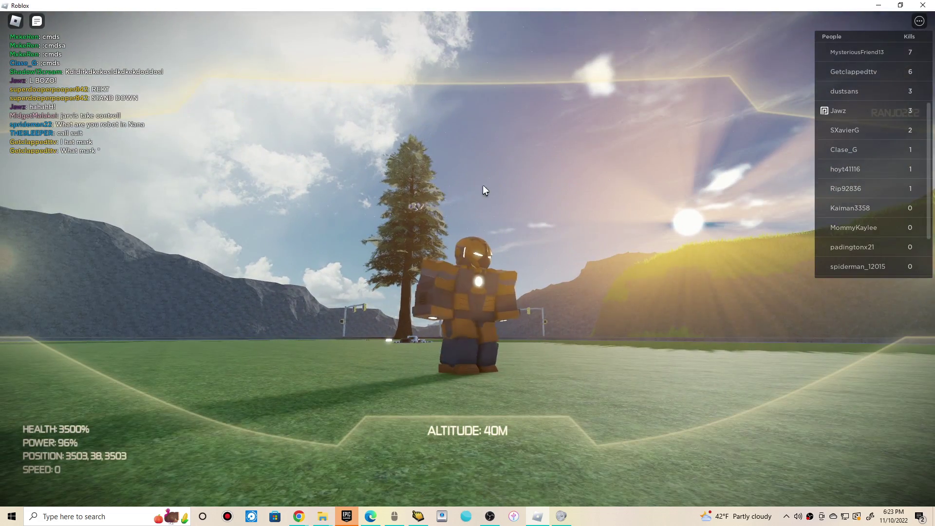
key("w")
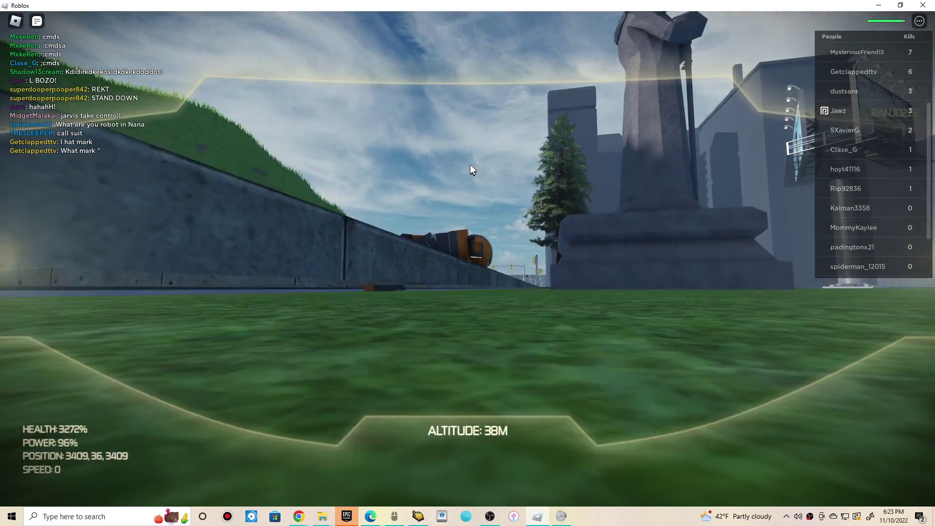
key("w")
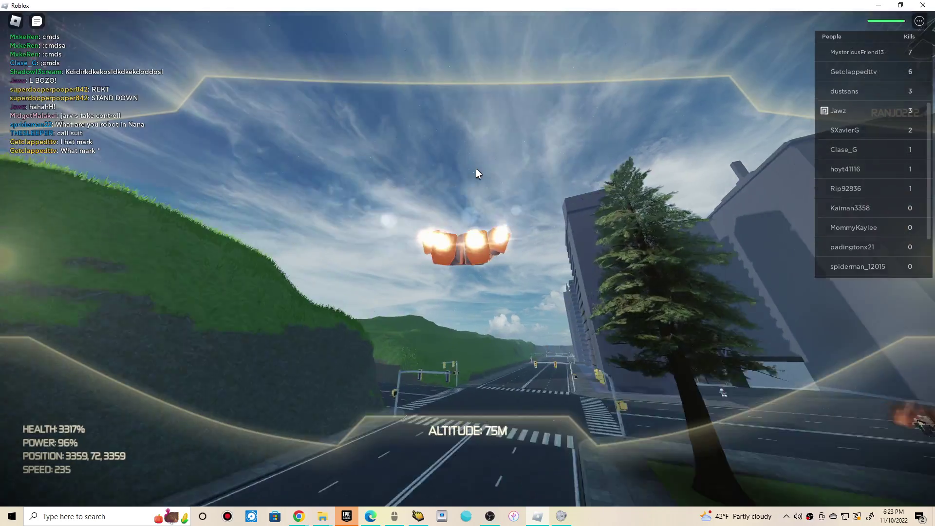
key("w")
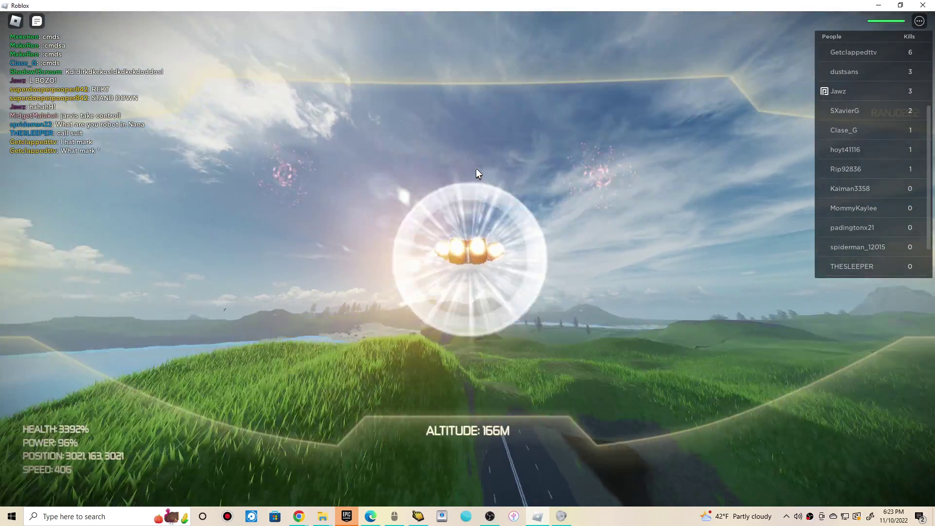
key("w")
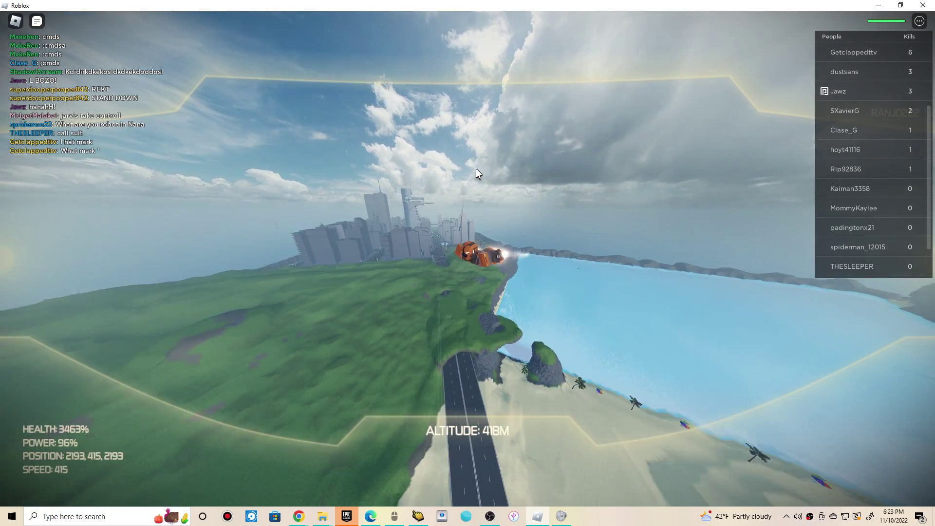
key("w")
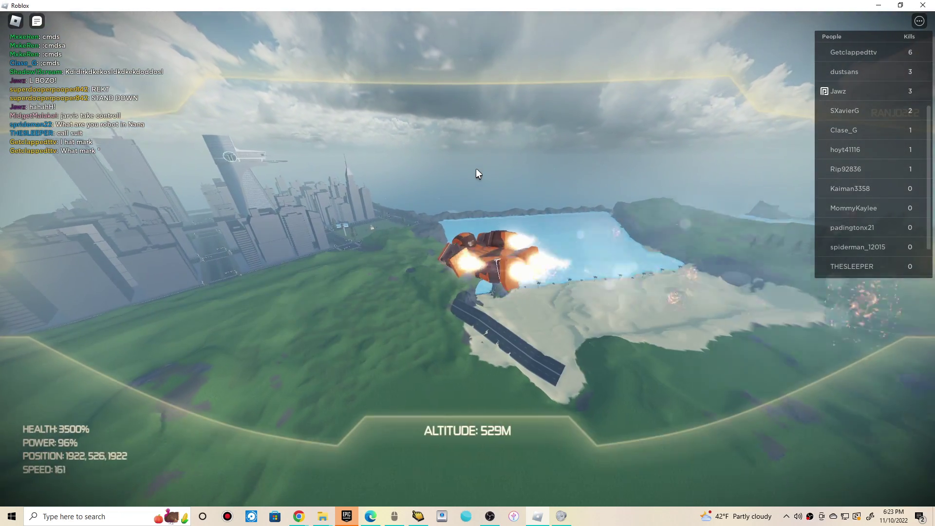
key("w")
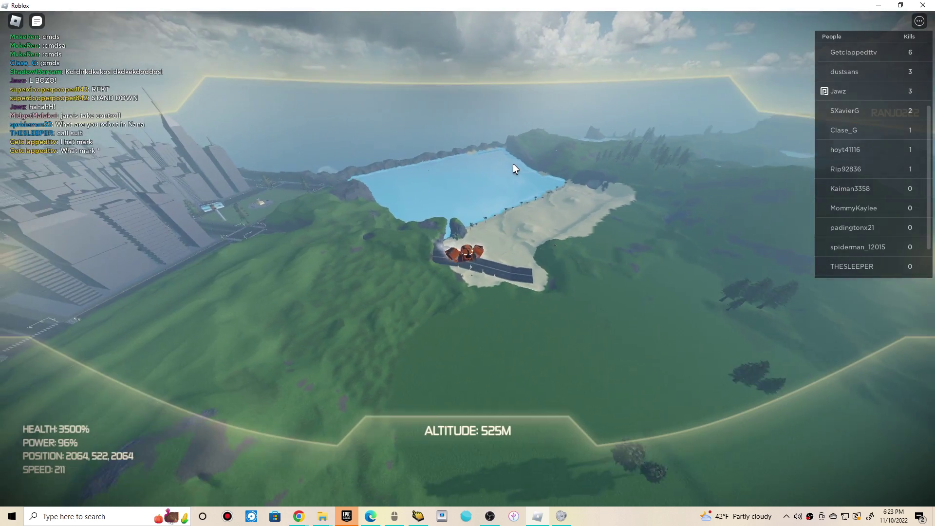
key("w")
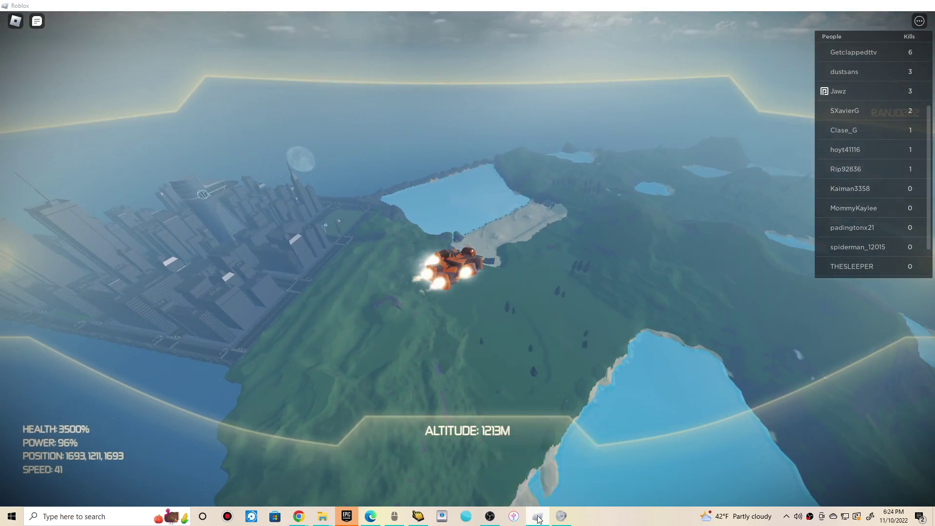
Glance at the game's Chrome page, then return to Roblox and keep flying forward
left_click(537, 517)
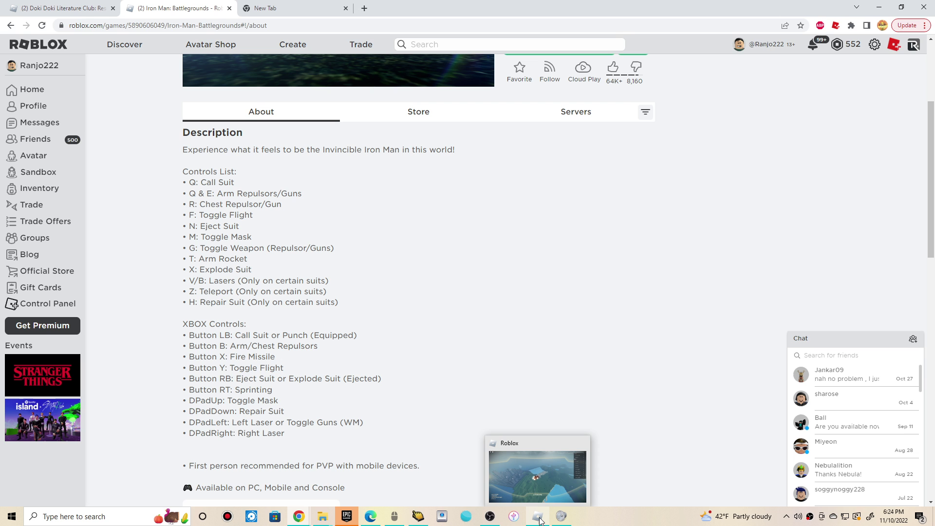
left_click(537, 476)
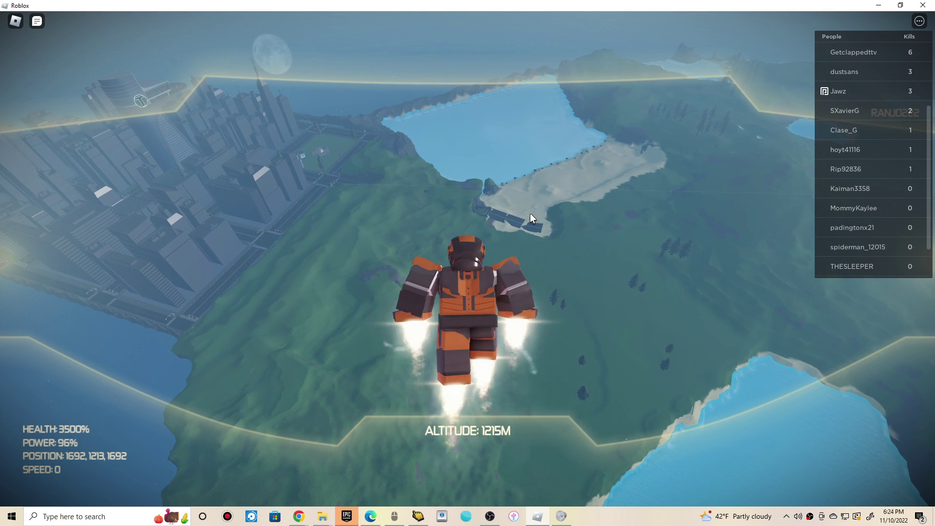
key("w")
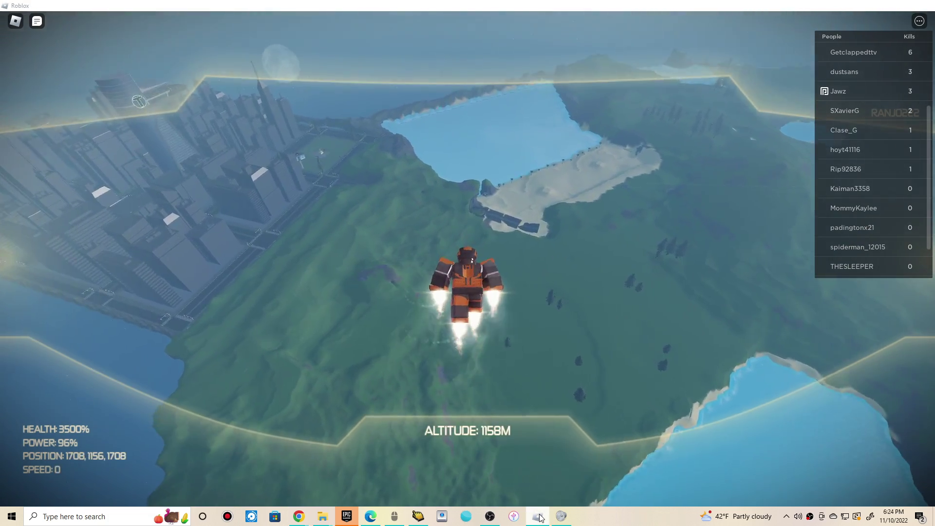
Alternate three times between the Chrome controls page and Roblox, finishing back in the game
left_click(538, 516)
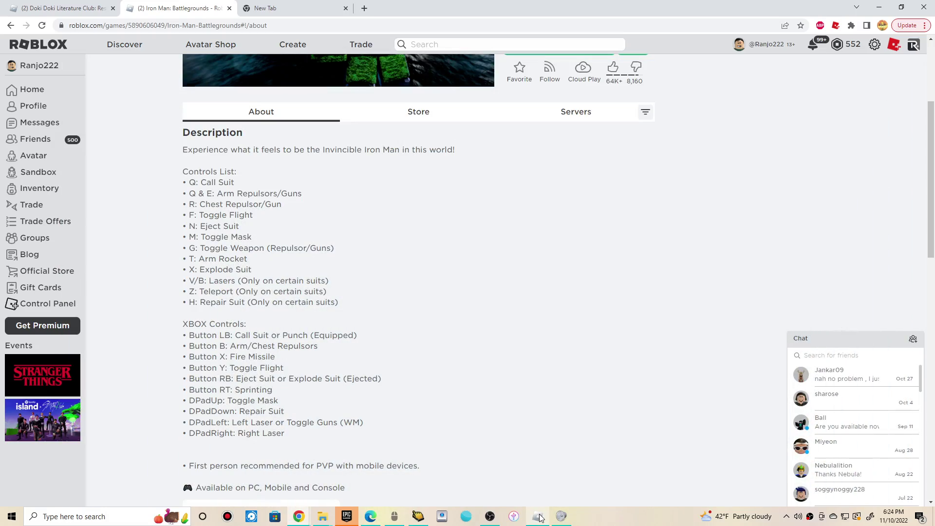
left_click(539, 516)
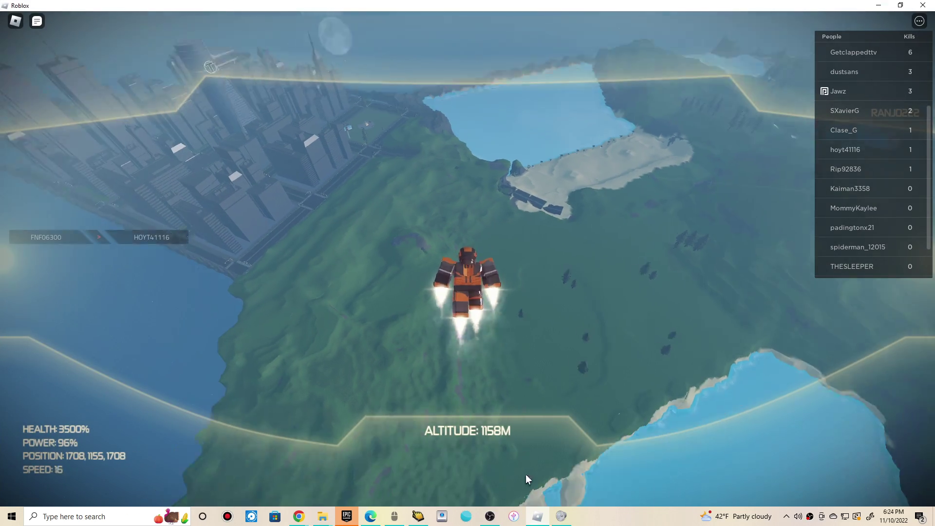
left_click(538, 516)
left_click(537, 517)
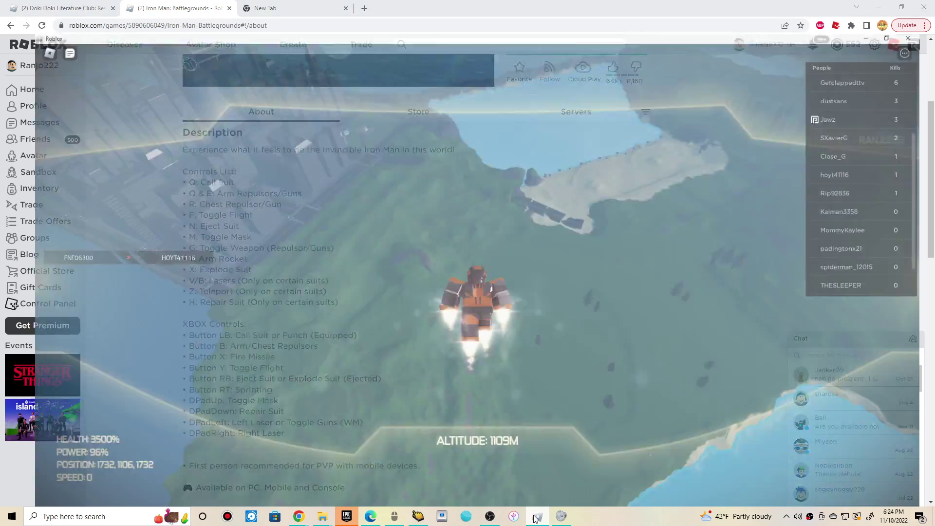
left_click(537, 517)
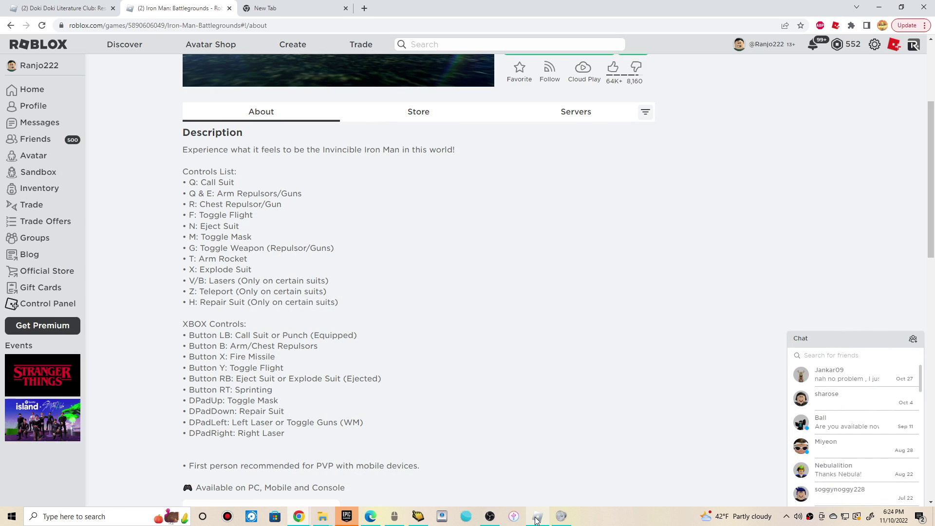
left_click(536, 517)
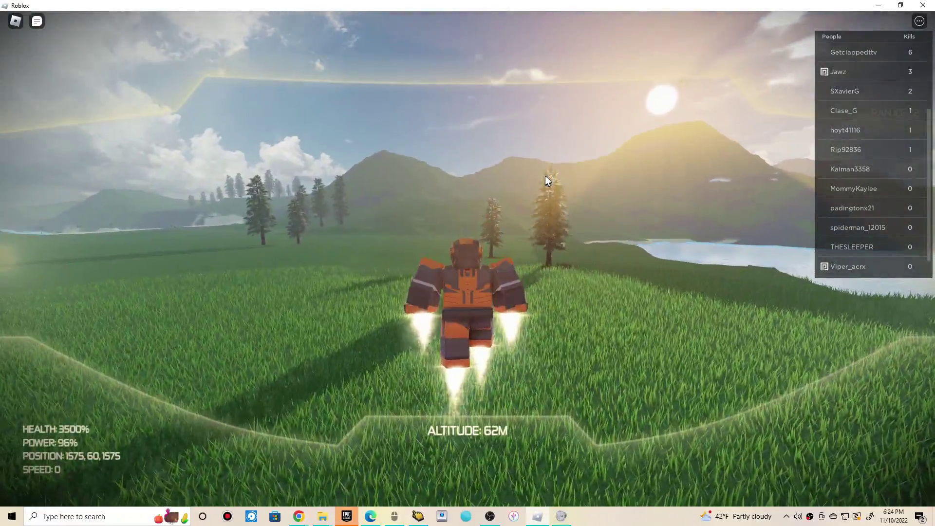
Fly over the city, hills and lakes and land on the Avengers tower's A-emblem roof at 235 m
key("w")
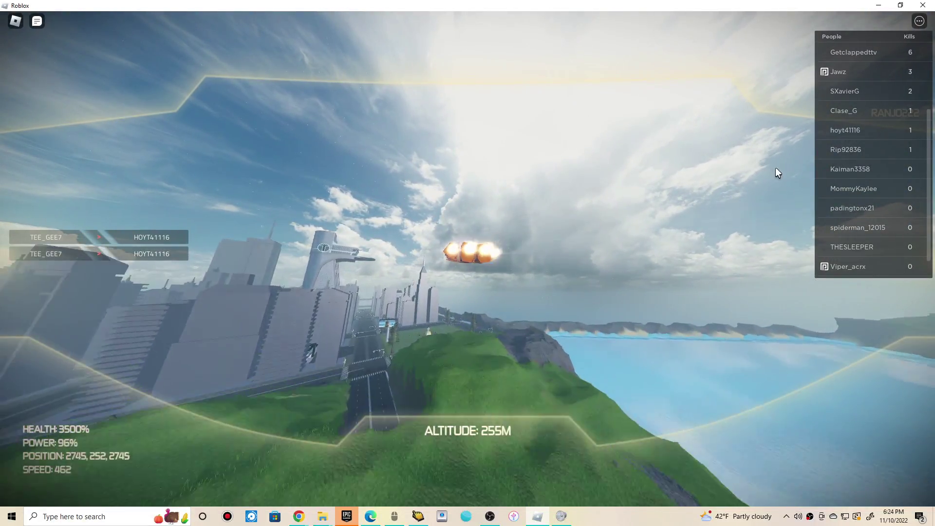
scroll(852, 179, "up", 5)
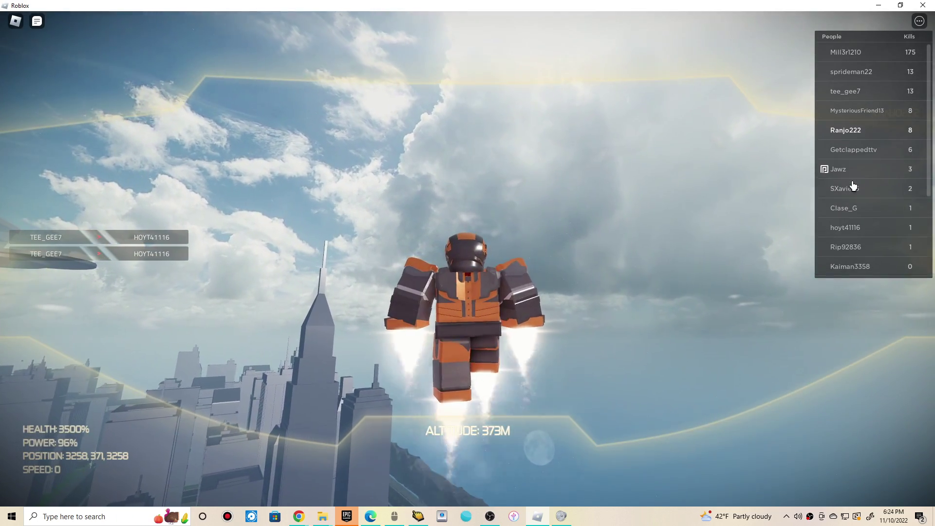
key("w")
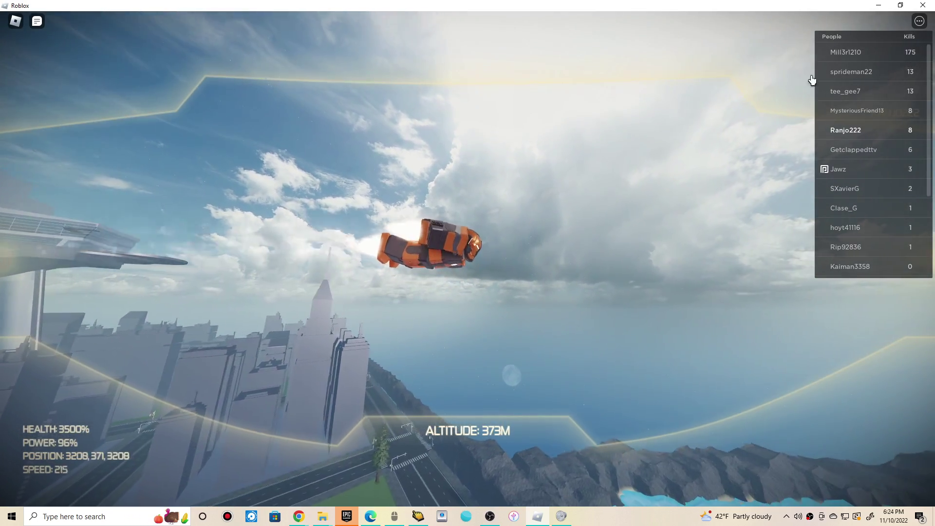
key("w")
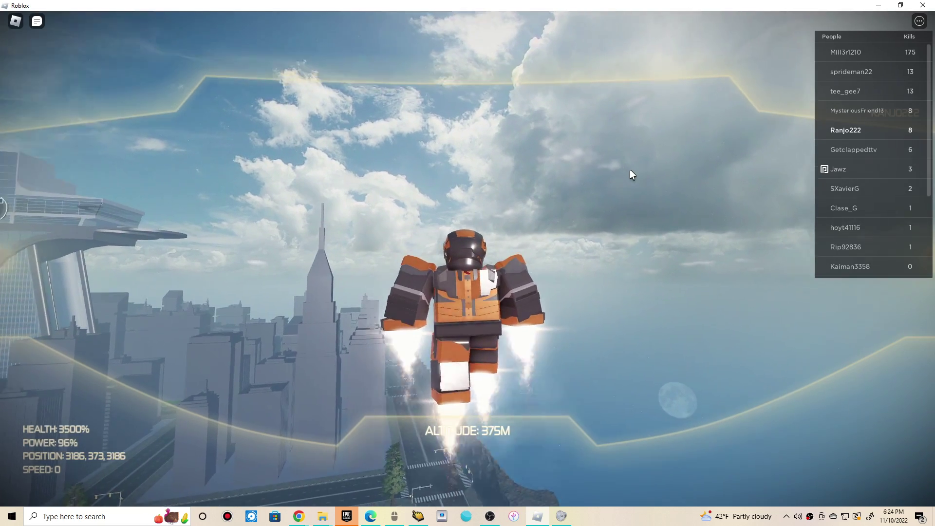
key("w")
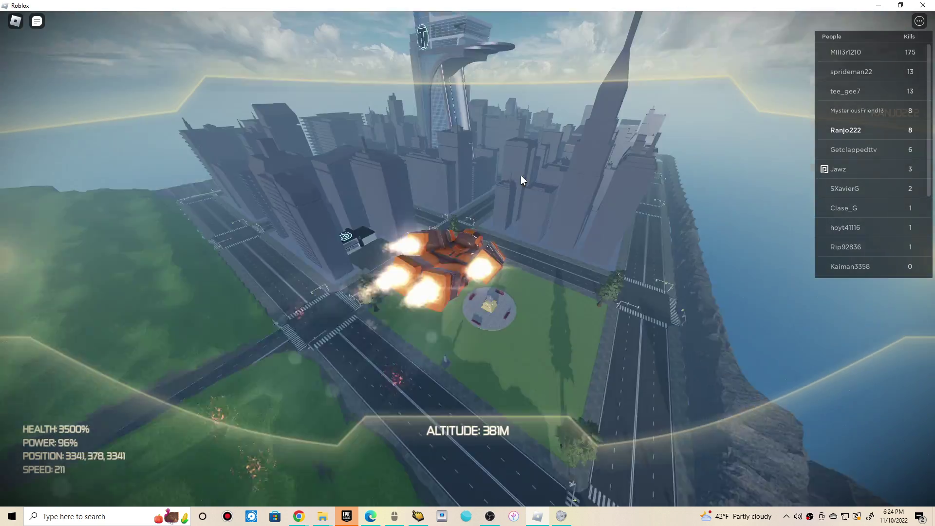
left_click_drag(521, 175, 521, 175)
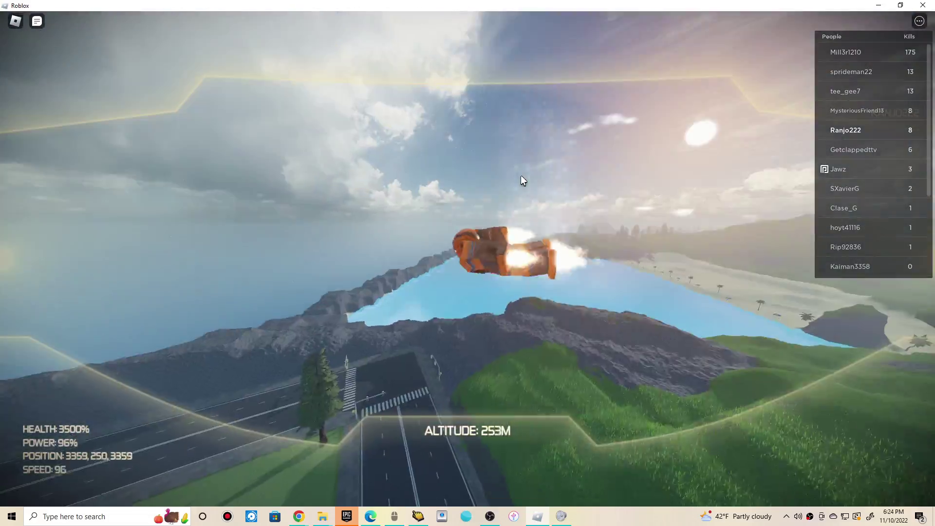
key("w")
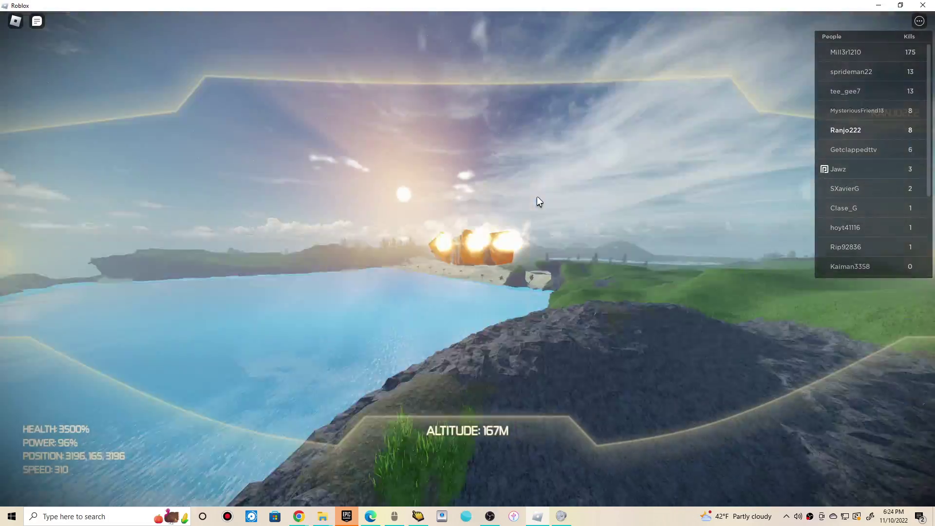
key("w")
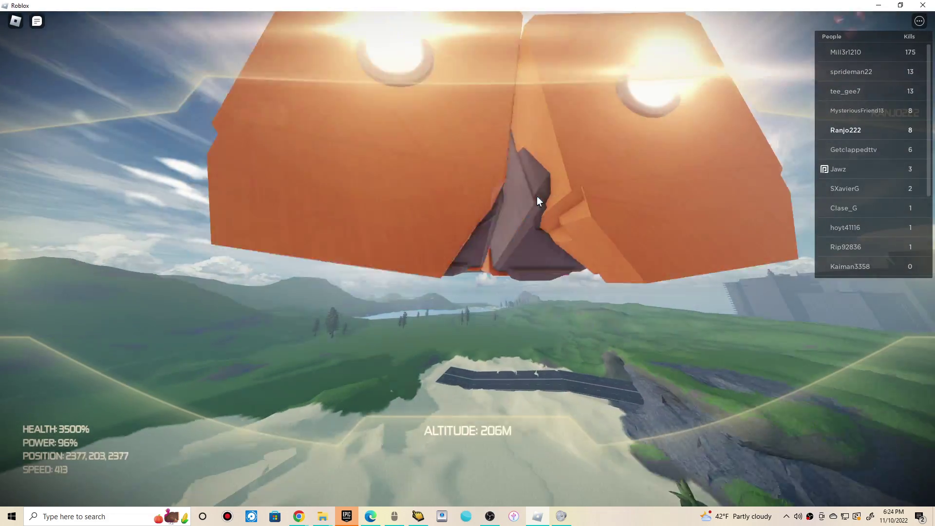
key("w")
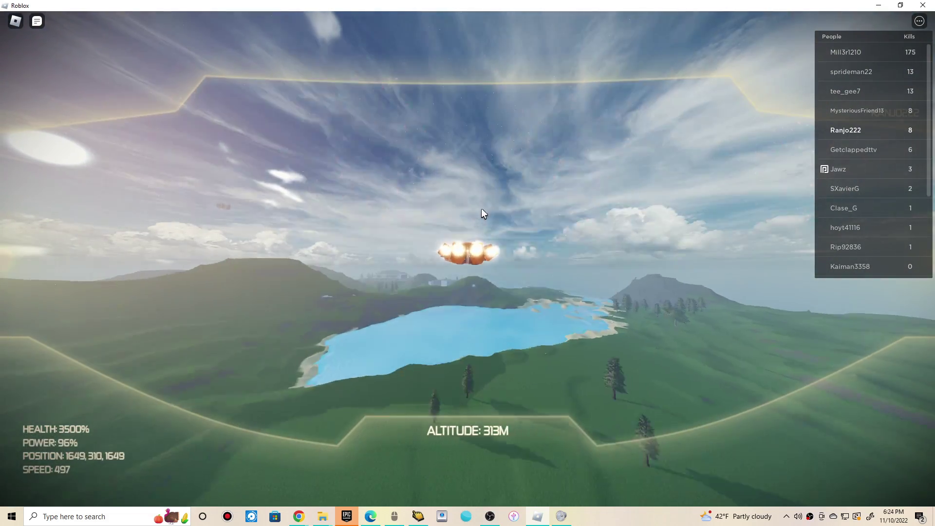
key("w")
key("w")
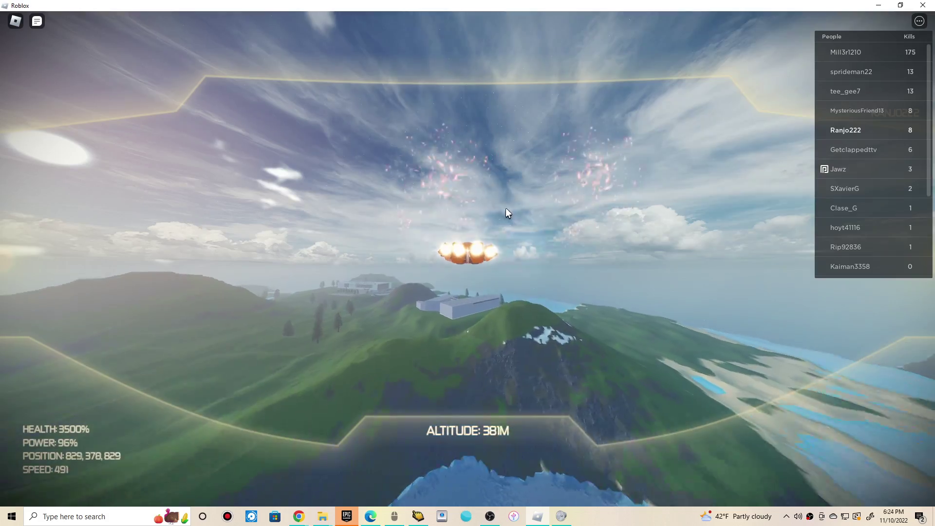
key("w")
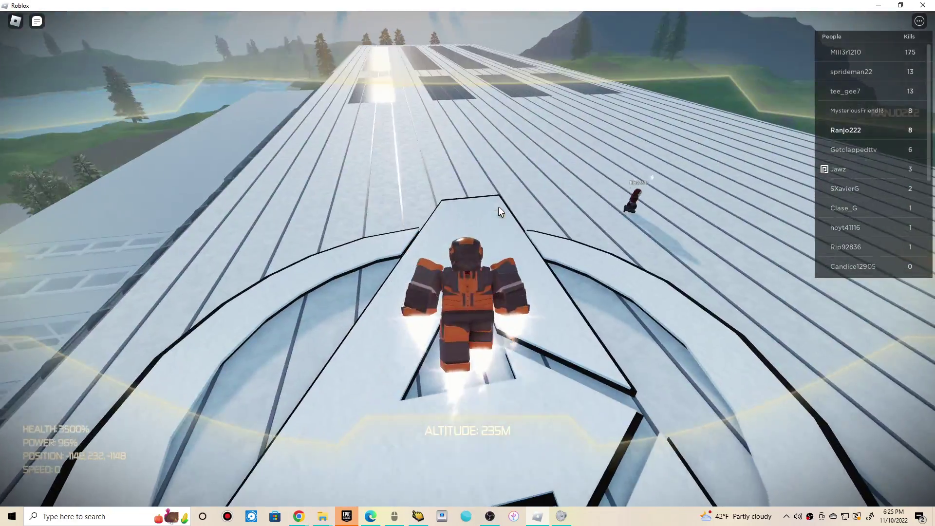
left_click(479, 205)
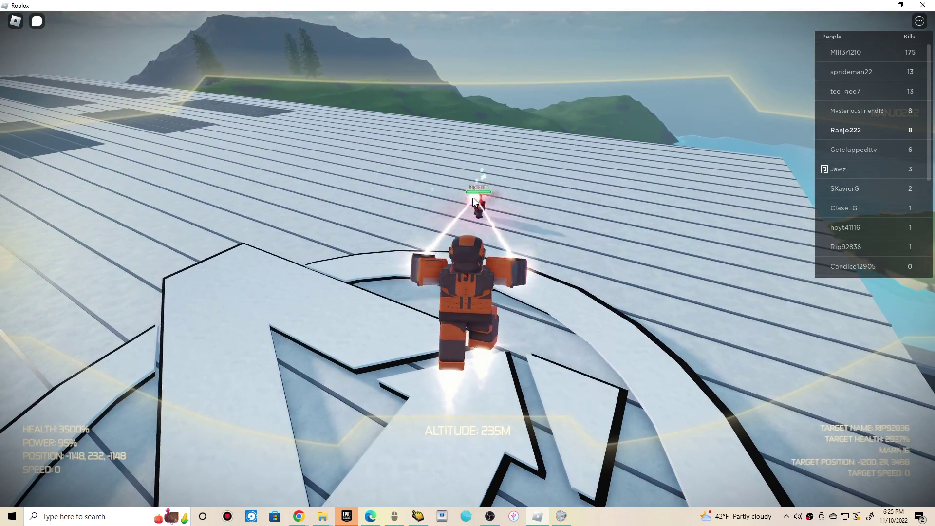
mouse_move(480, 198)
left_mouse_down()
mouse_move(204, 230)
mouse_move(197, 213)
mouse_move(514, 156)
mouse_move(515, 146)
mouse_move(529, 168)
left_mouse_up()
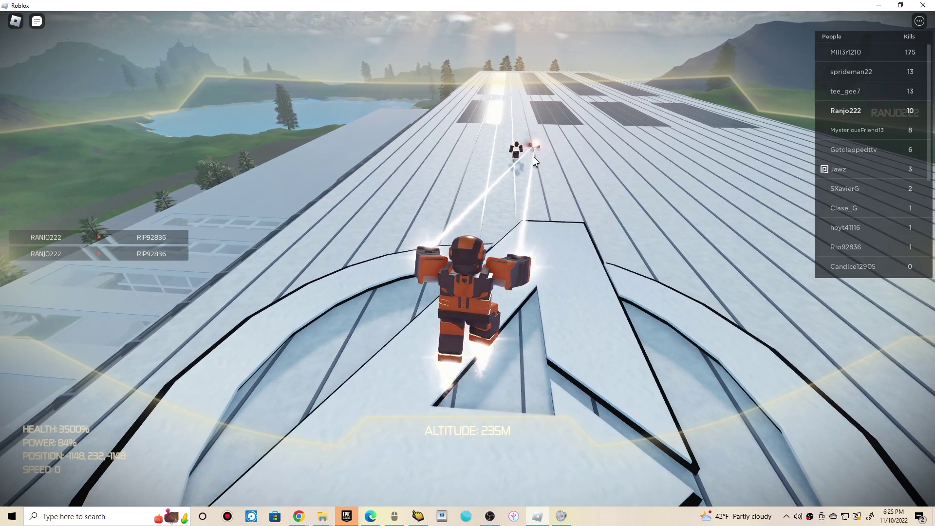
key("w")
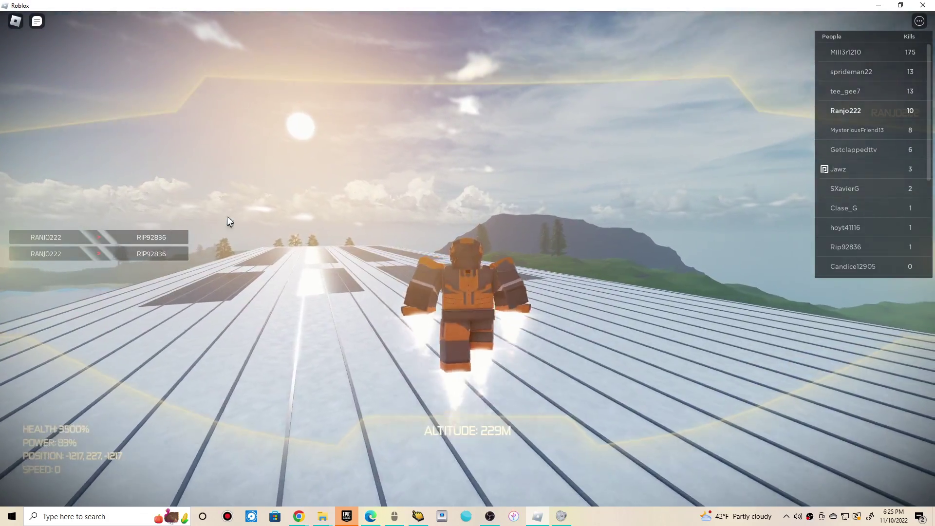
Fly back across the island lakes, hills and coast, then hover above the grassy slope at 191 m
key("w")
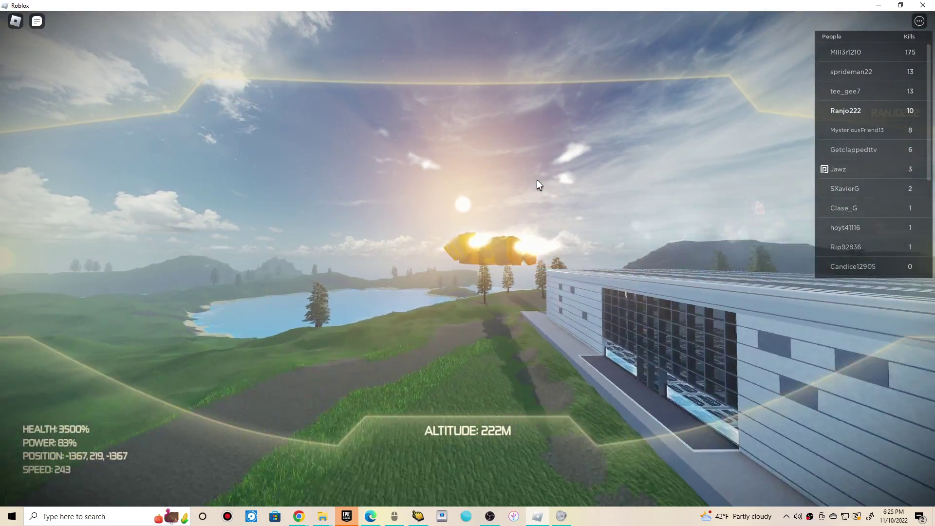
key("w")
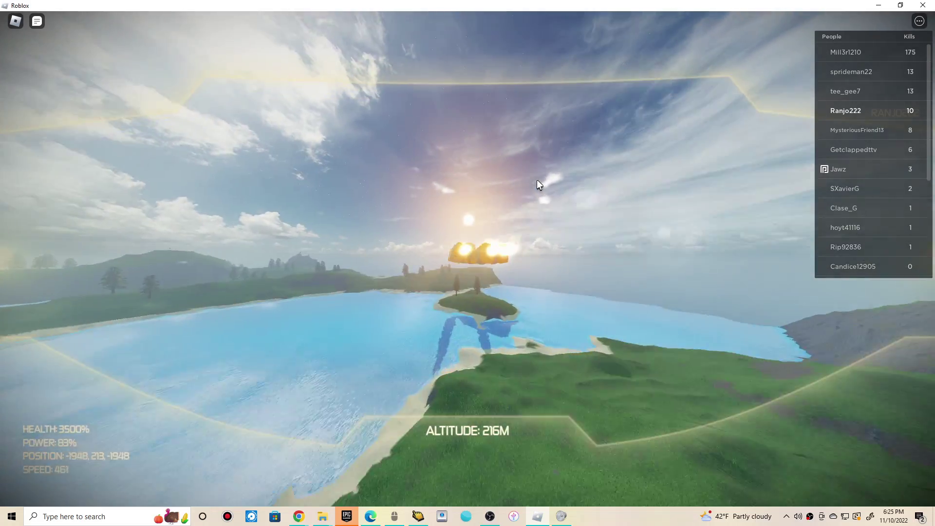
key("w")
key("w")
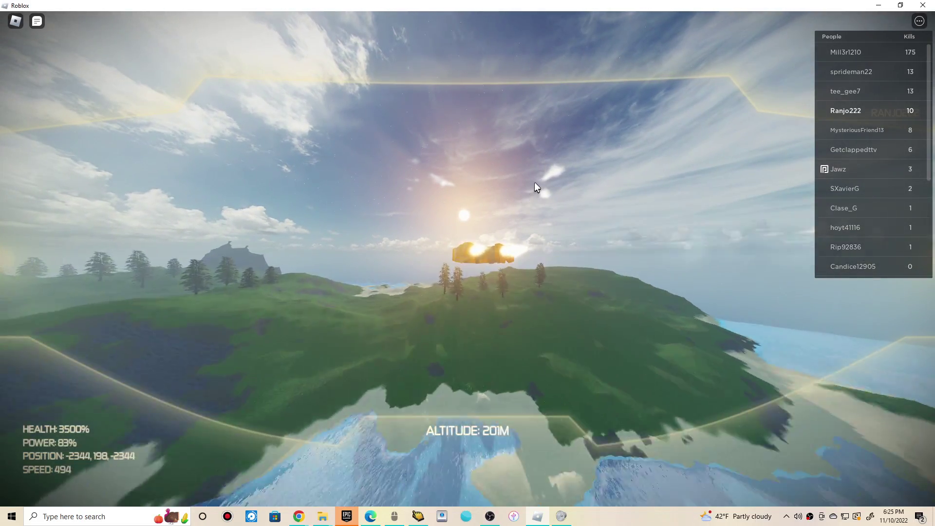
key("w")
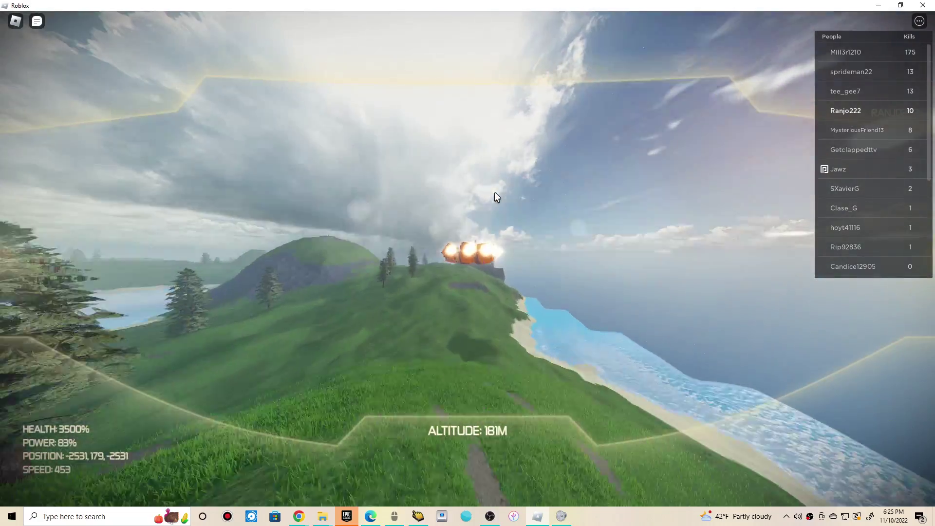
key("w")
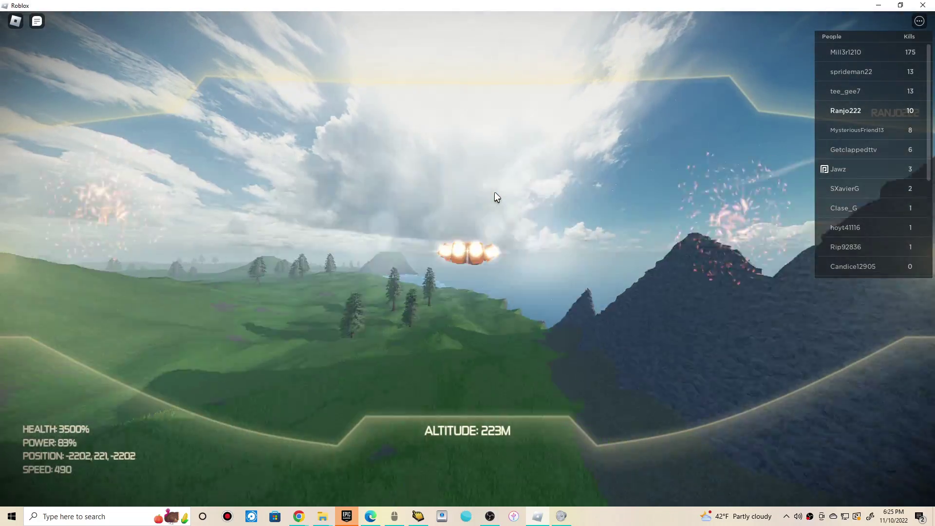
key("w")
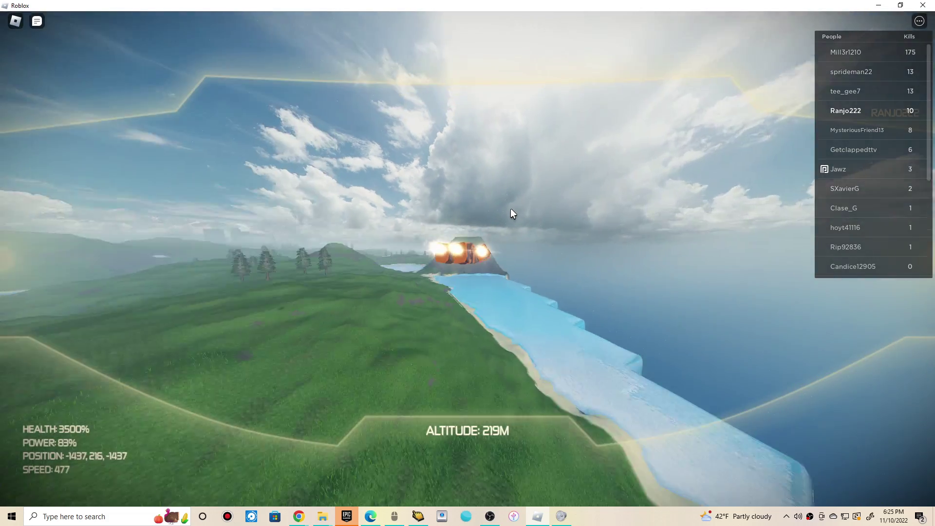
key("w")
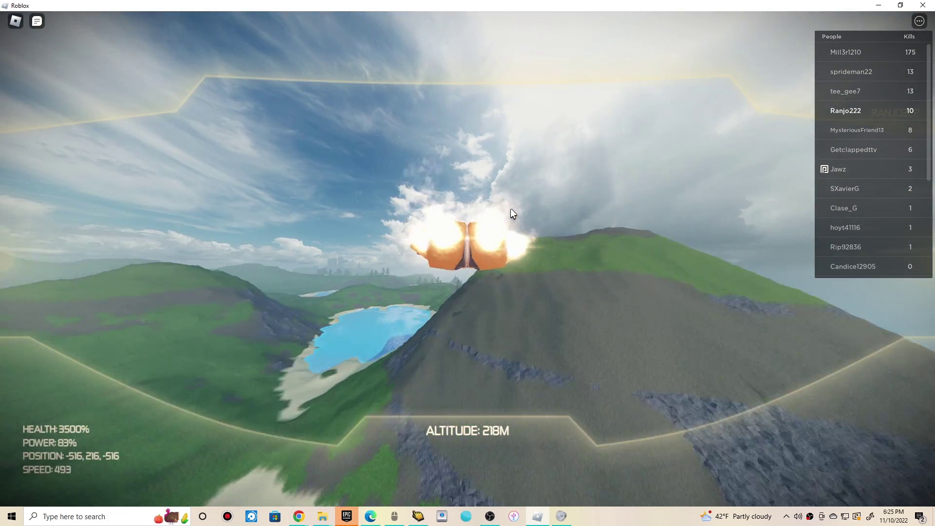
key("w")
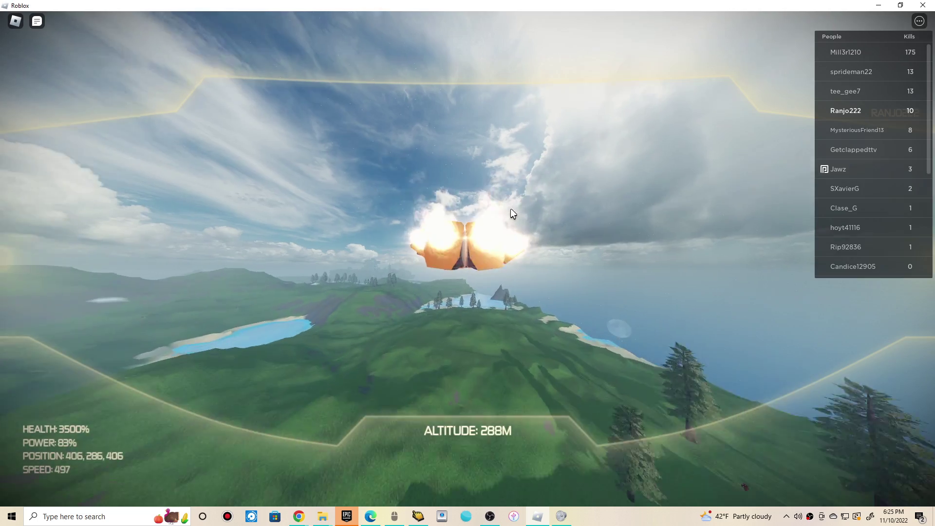
key("w")
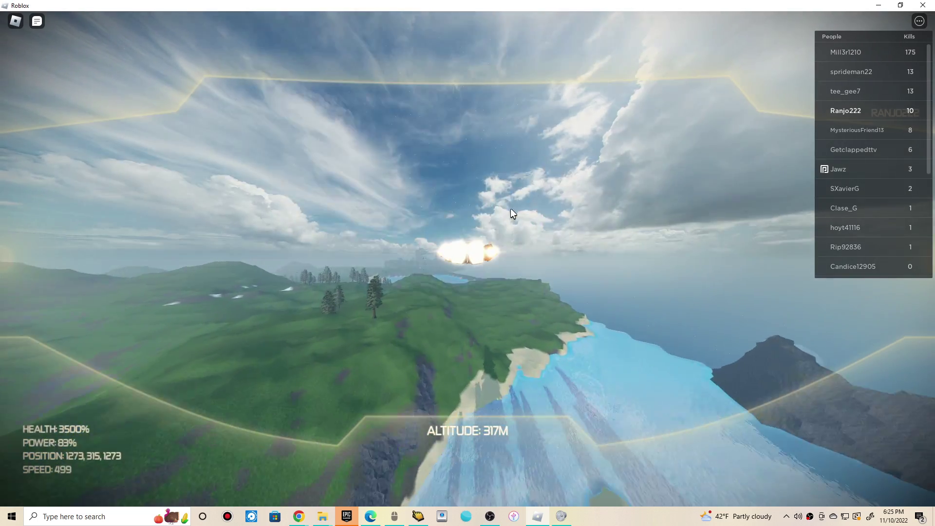
key("w")
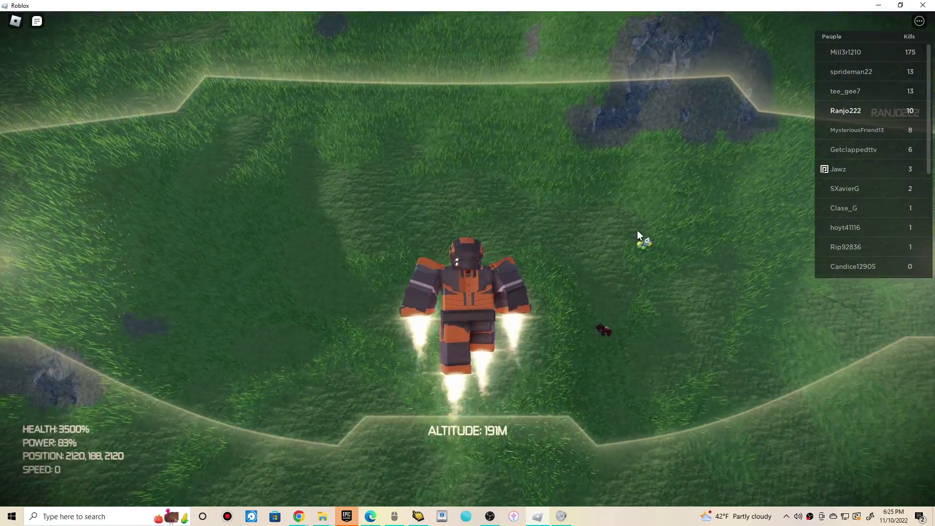
Laser ZTHERIGHT twice to reach 12 kills, then turn and descend to the sandy beach
mouse_move(647, 245)
left_mouse_down()
mouse_move(643, 238)
mouse_move(601, 325)
left_mouse_up()
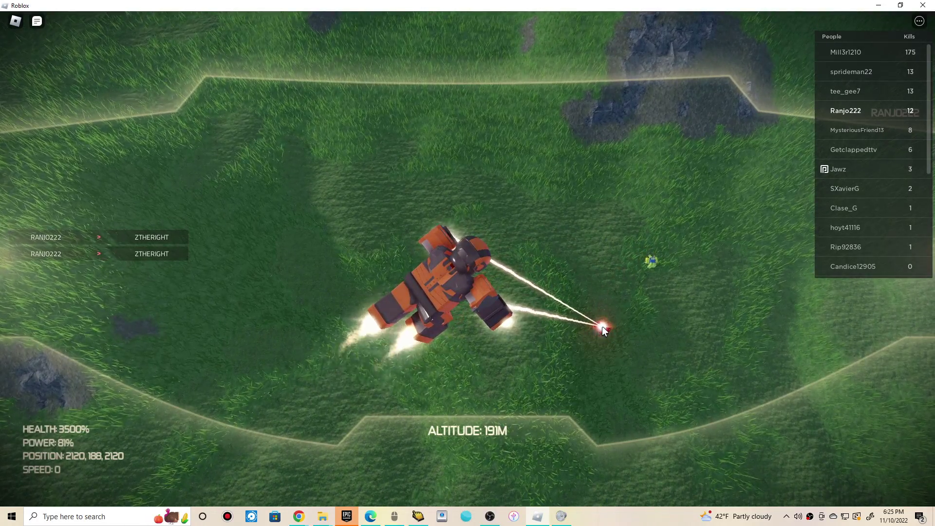
right_click(601, 326)
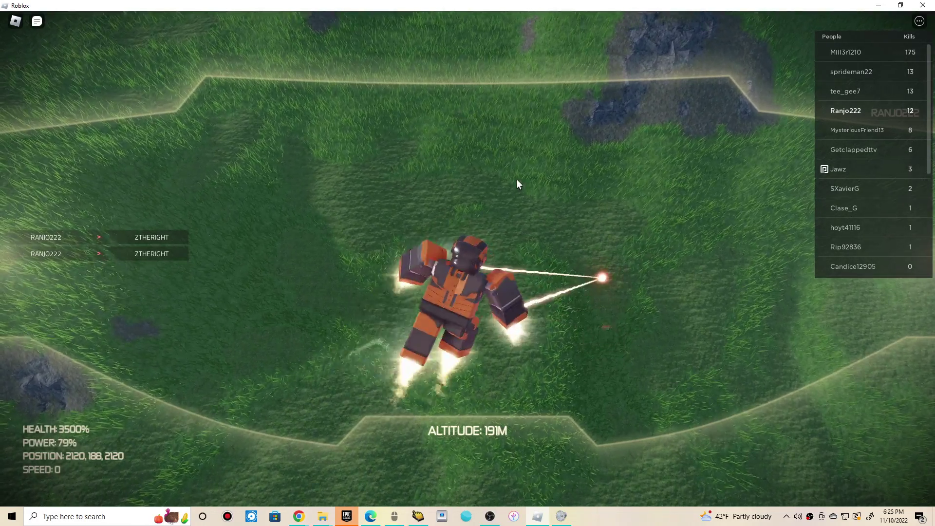
key("w")
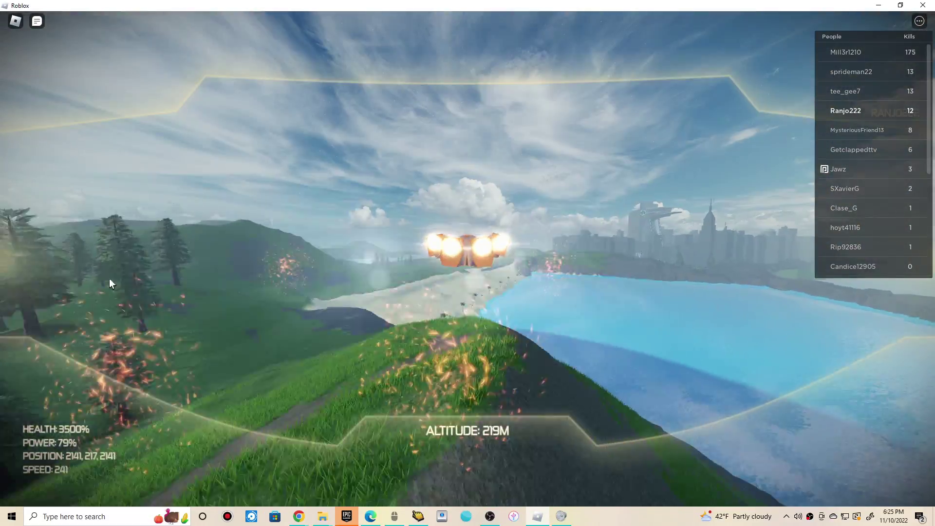
mouse_move(109, 278)
left_mouse_down()
mouse_move(526, 203)
mouse_move(585, 221)
left_mouse_up()
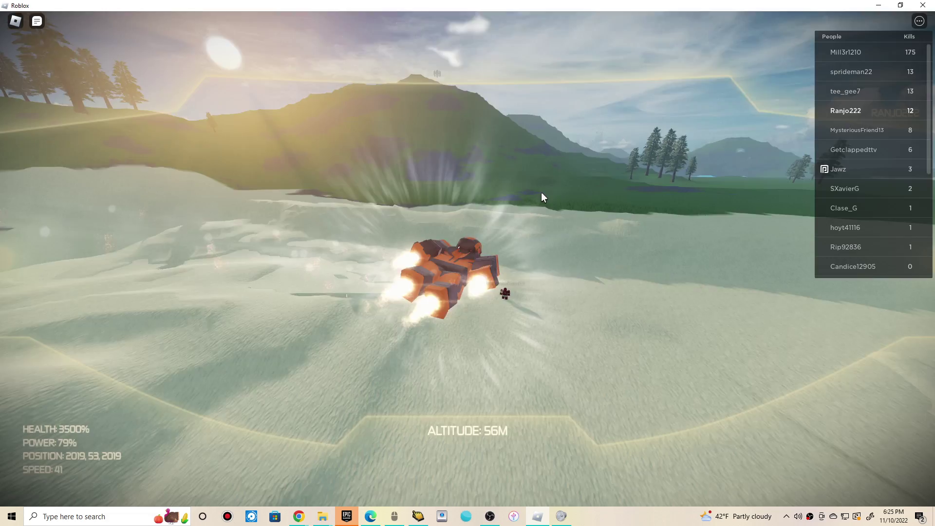
left_click_drag(466, 198, 608, 278)
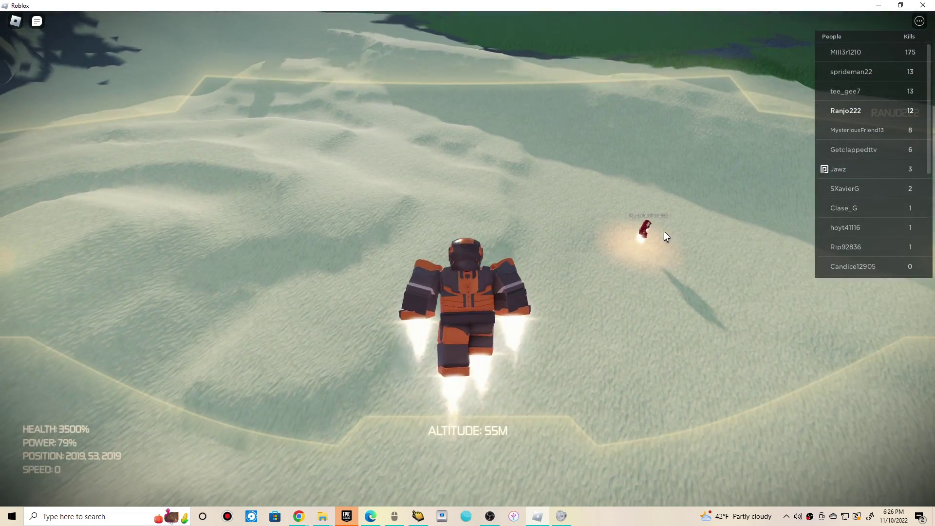
Take off with W and Shift-boost, climbing fast to about 628 m over the hills
key("w")
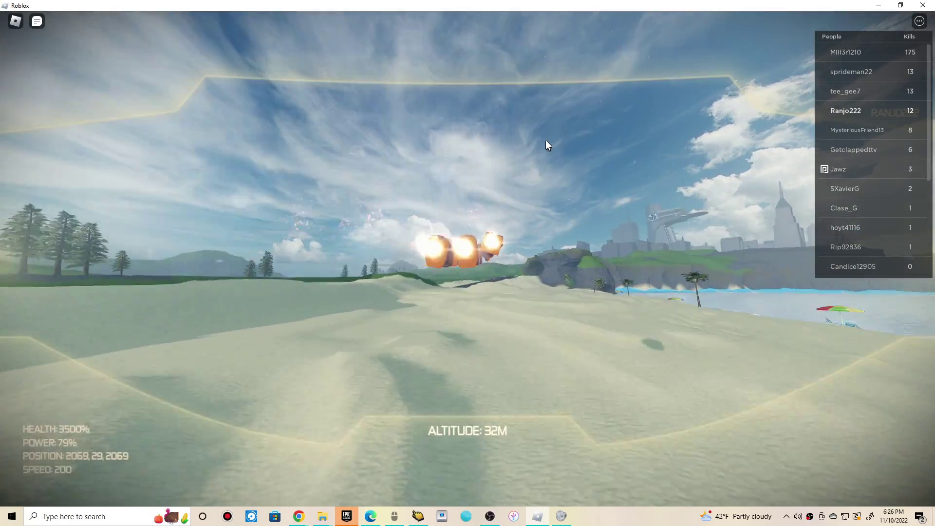
key("shift")
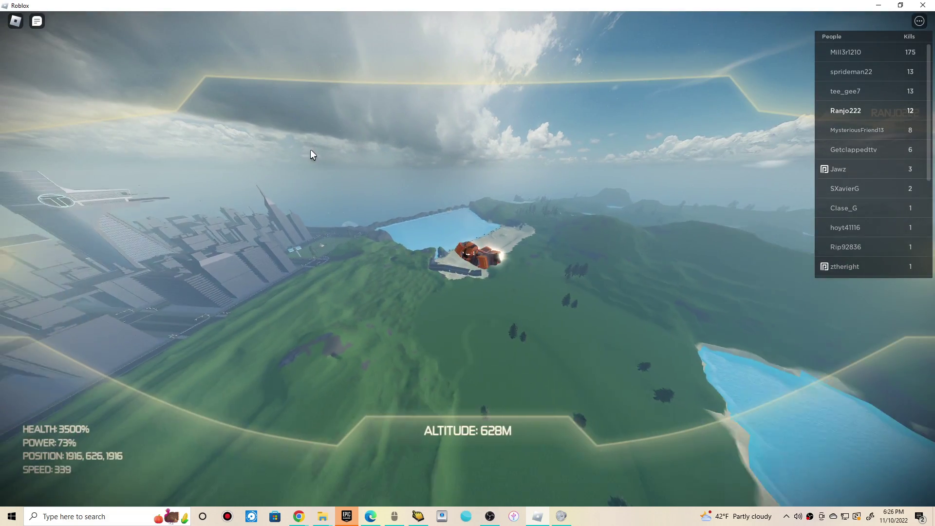
Read the game's About controls list in Chrome, then switch back to Roblox
left_click(537, 516)
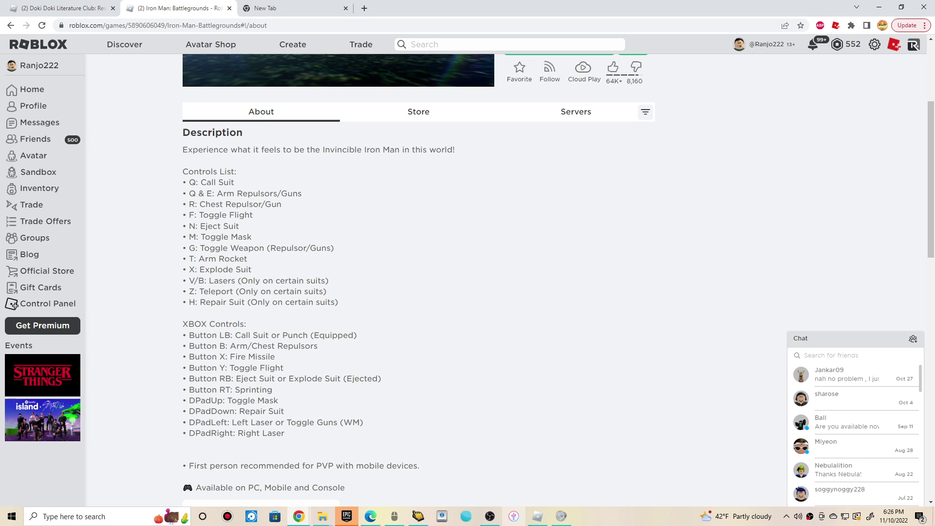
left_click(541, 515)
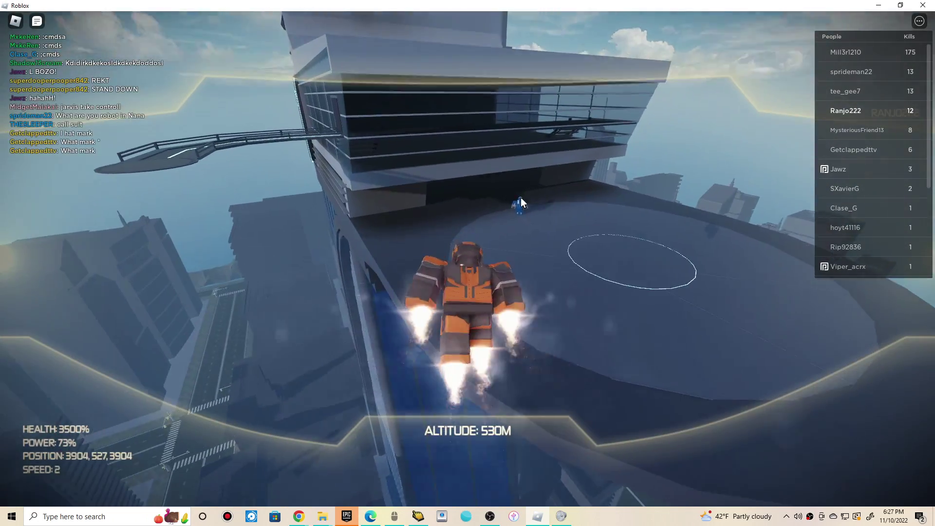
Beam the player on the tower platform, then drop under it and target the enemy there
mouse_move(521, 197)
left_mouse_down()
mouse_move(528, 201)
mouse_move(512, 203)
left_mouse_up()
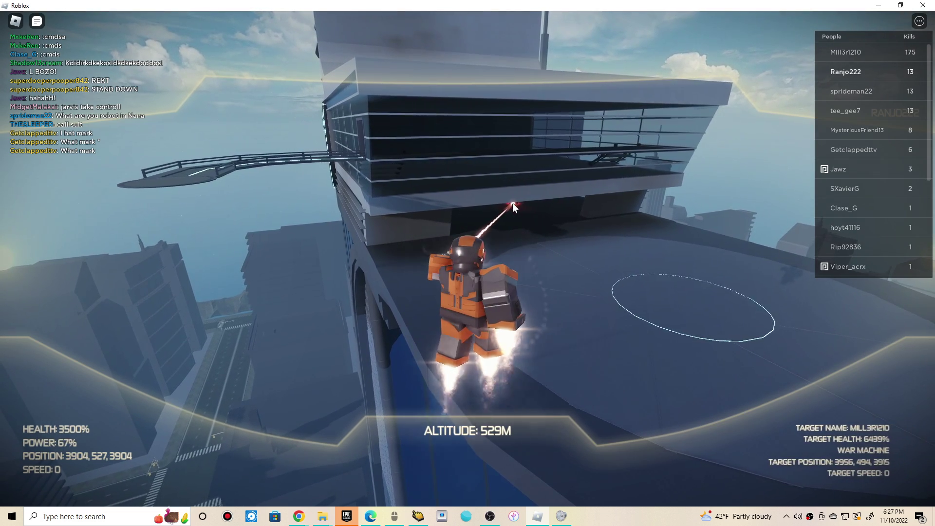
key("w")
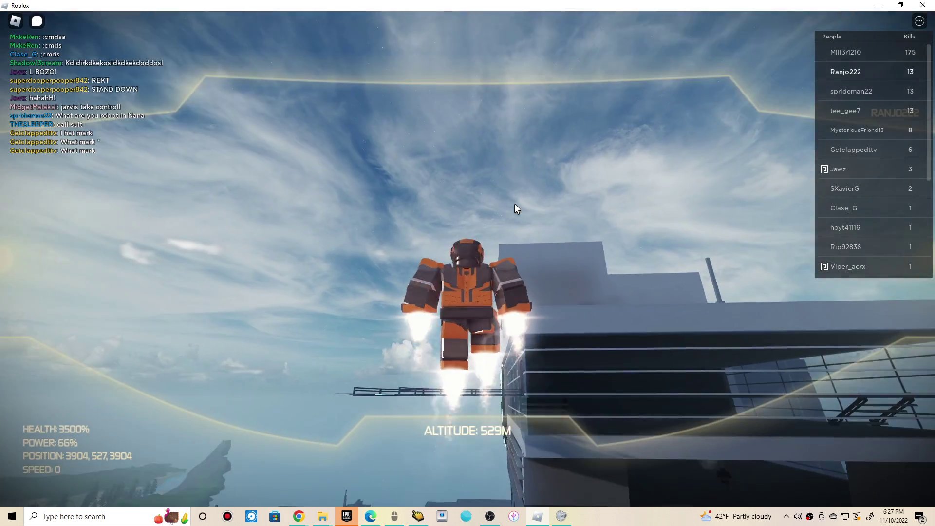
key("w")
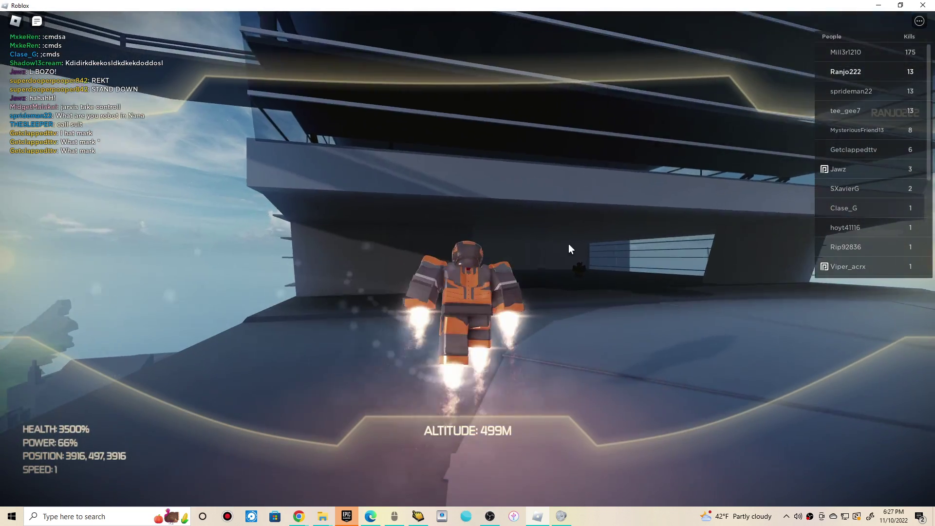
left_click_drag(585, 267, 588, 271)
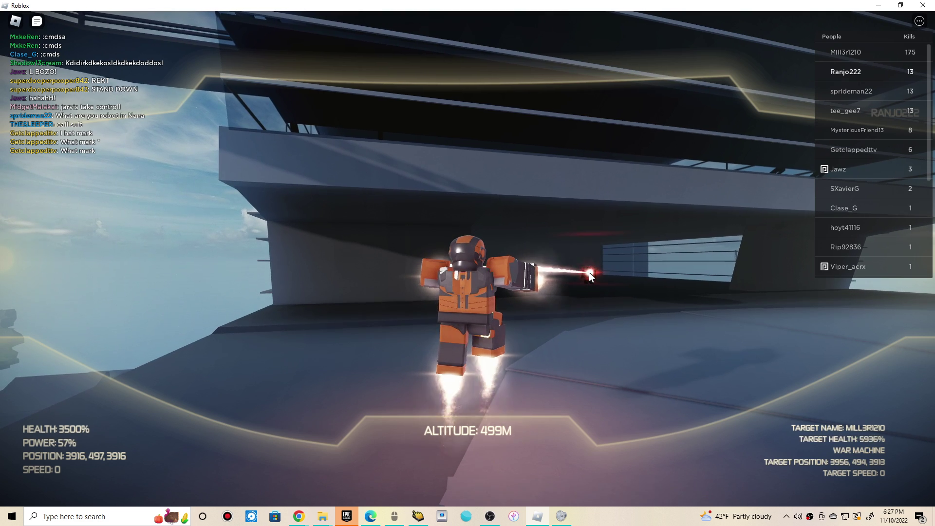
Beam the War Machine player and a distant opponent, bringing the kill count to 13
key("w")
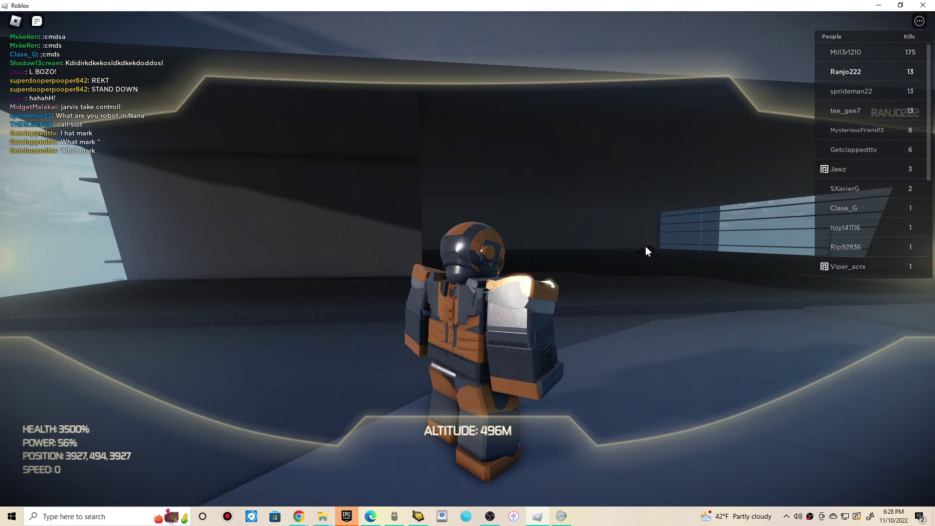
left_click(647, 253)
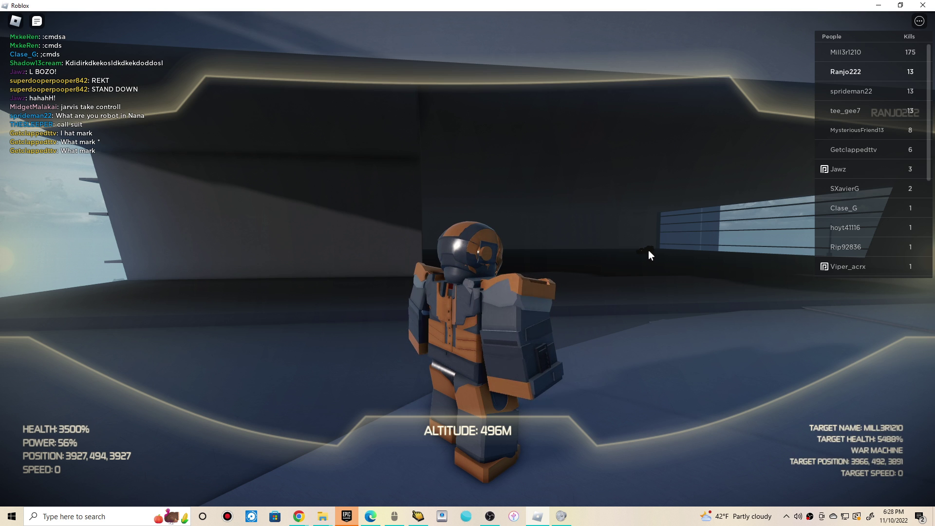
mouse_move(646, 249)
left_mouse_down()
mouse_move(672, 250)
mouse_move(551, 210)
mouse_move(524, 211)
left_mouse_up()
key("w")
key("w")
key("w")
key("w")
key("w")
key("w")
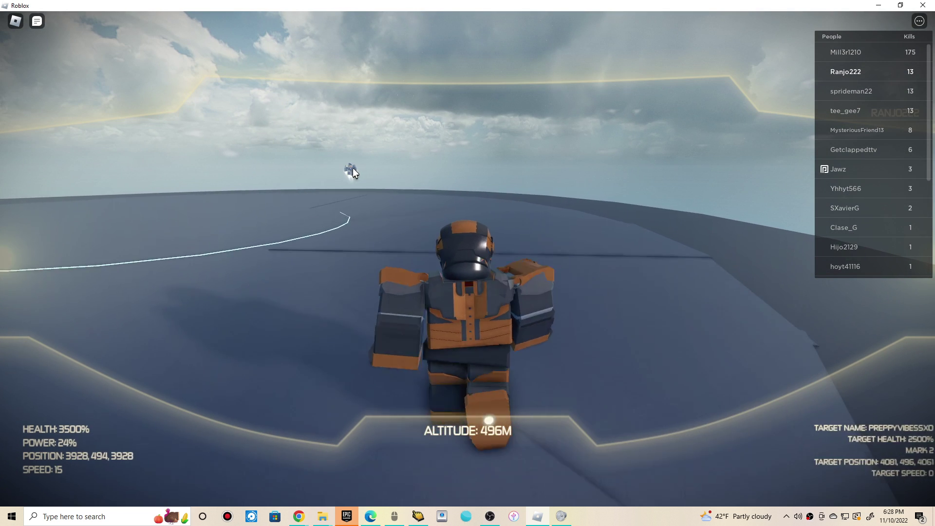
mouse_move(360, 168)
left_mouse_down()
mouse_move(335, 169)
mouse_move(350, 182)
left_mouse_up()
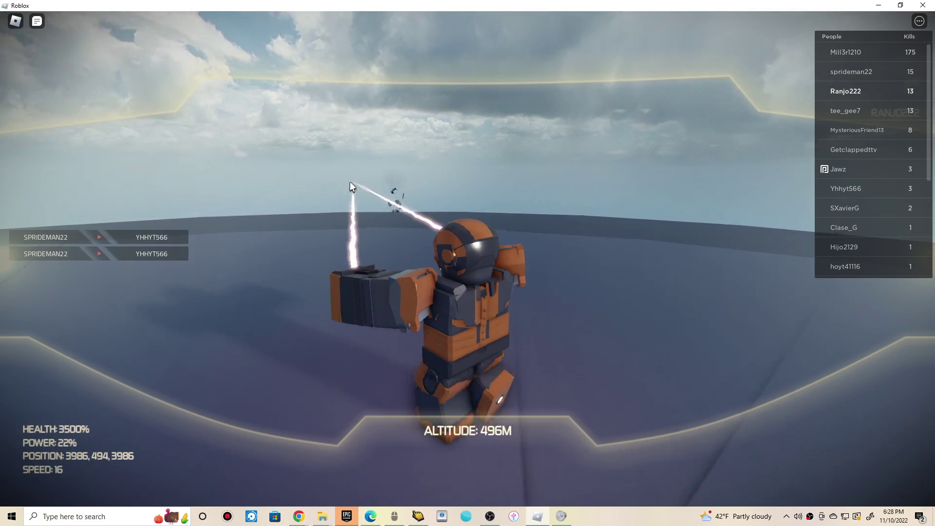
Fly the suit from the tower over the lake and land on the beach below the cliff
key("space")
key("space")
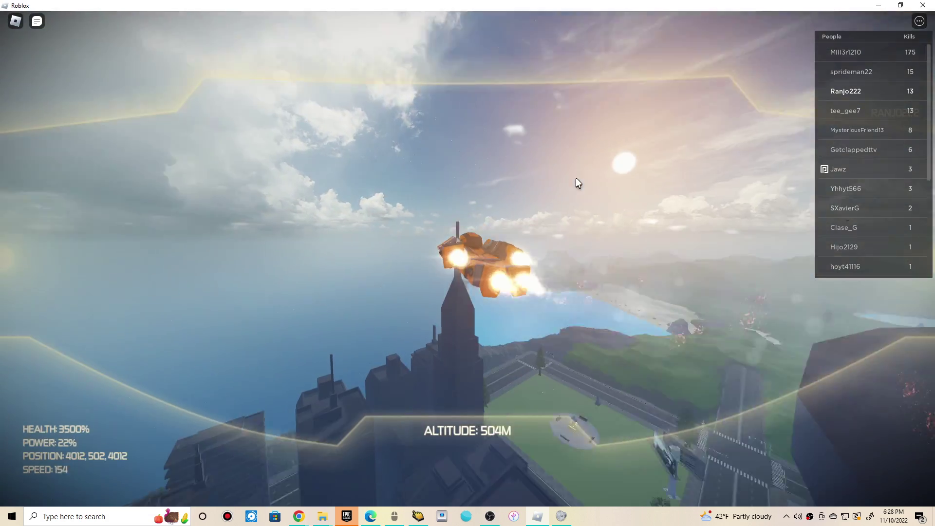
key("w")
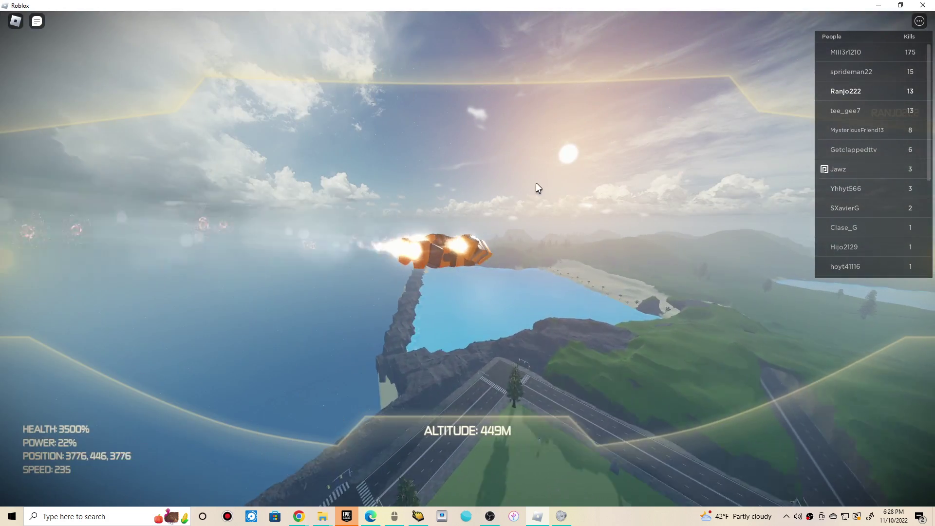
key("w")
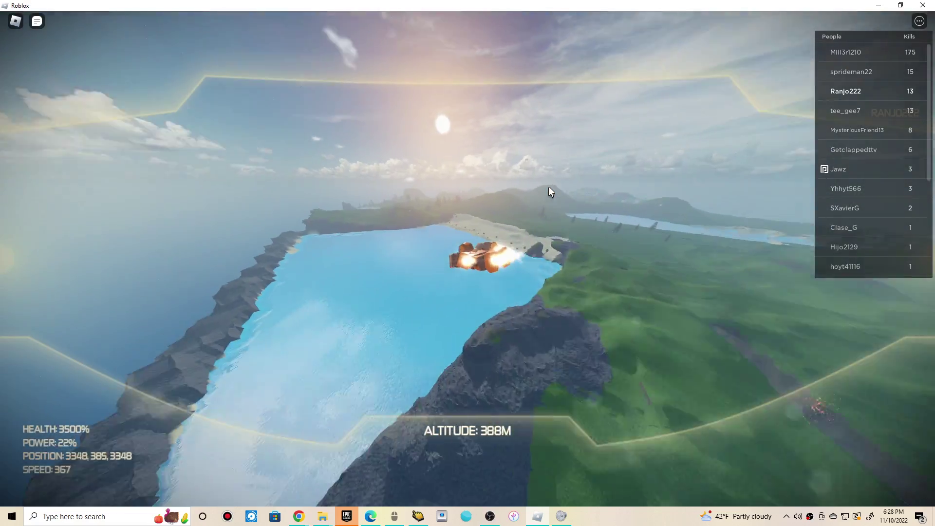
key("w")
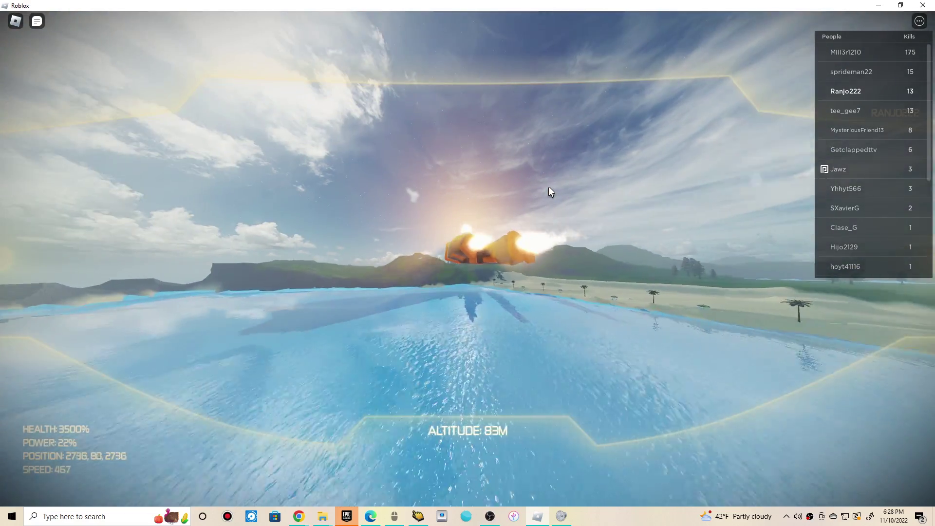
key("w")
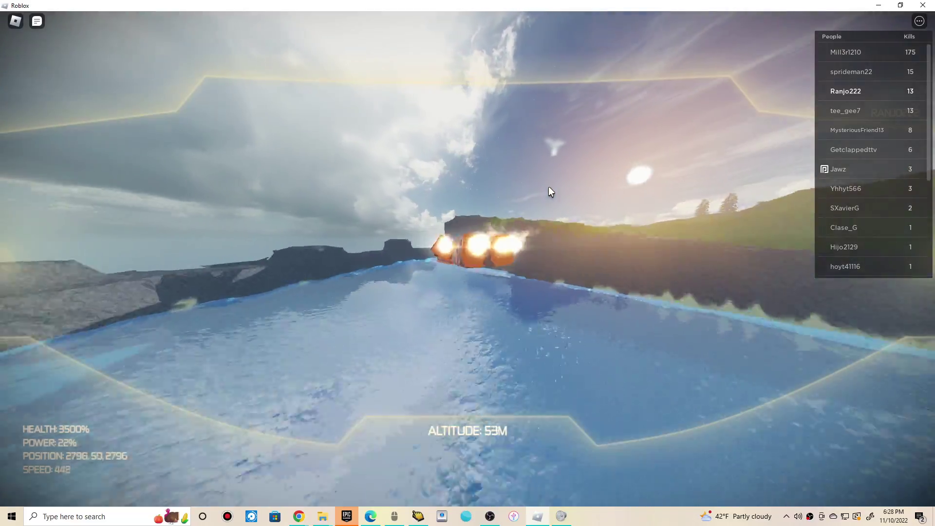
key("w")
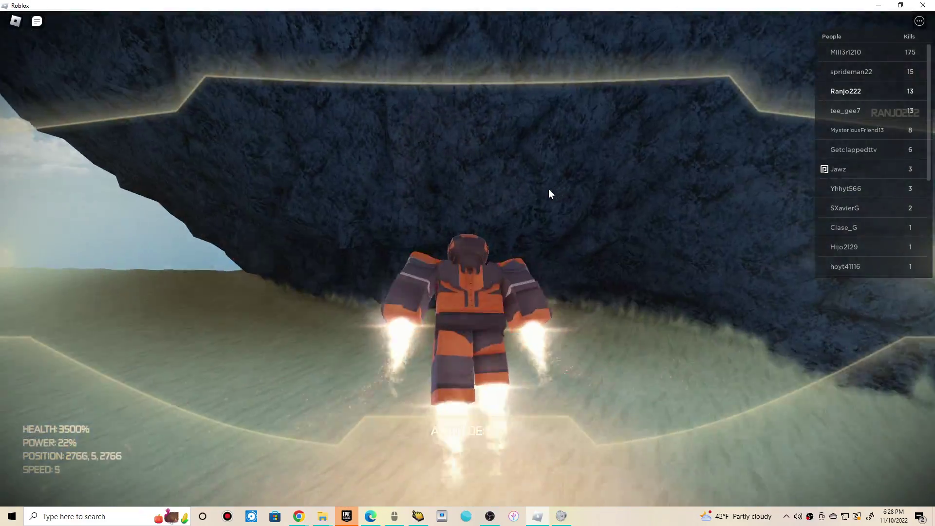
Walk the suitless avatar along the beach toward the rock wall
key("w")
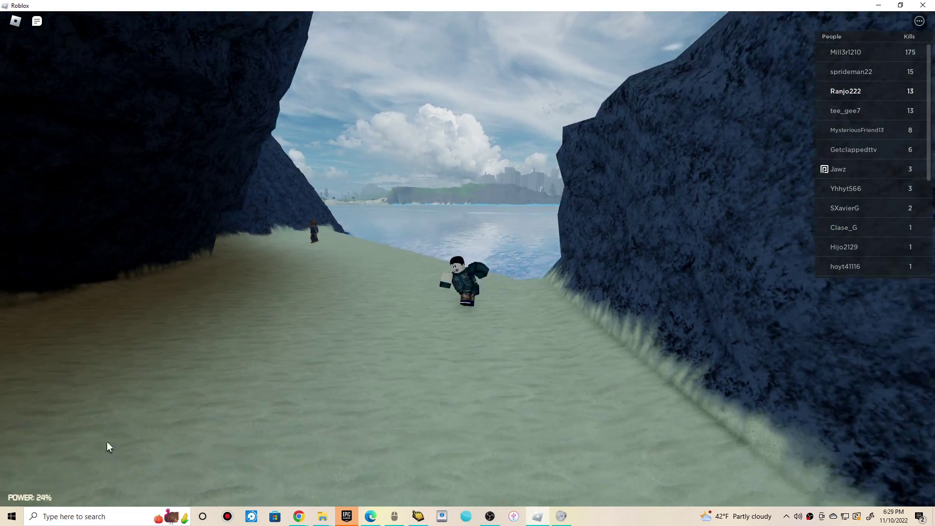
key("w")
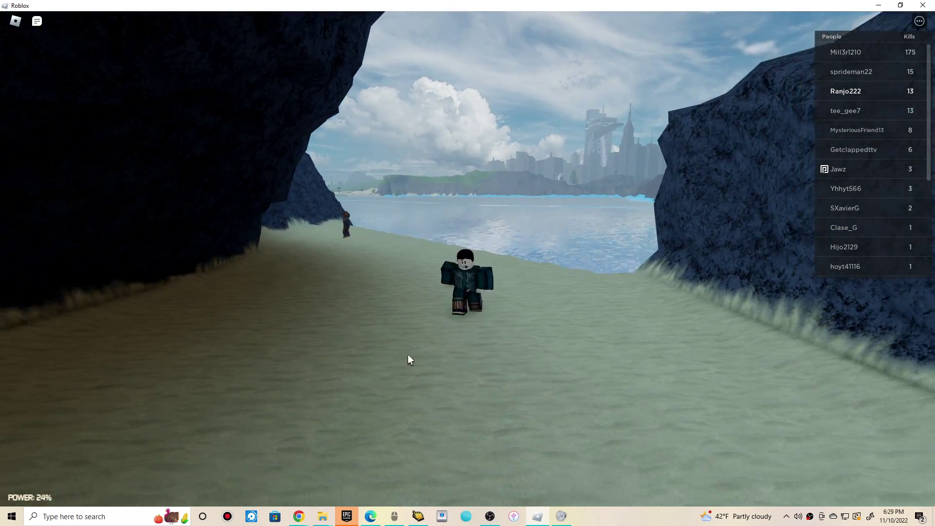
key("w")
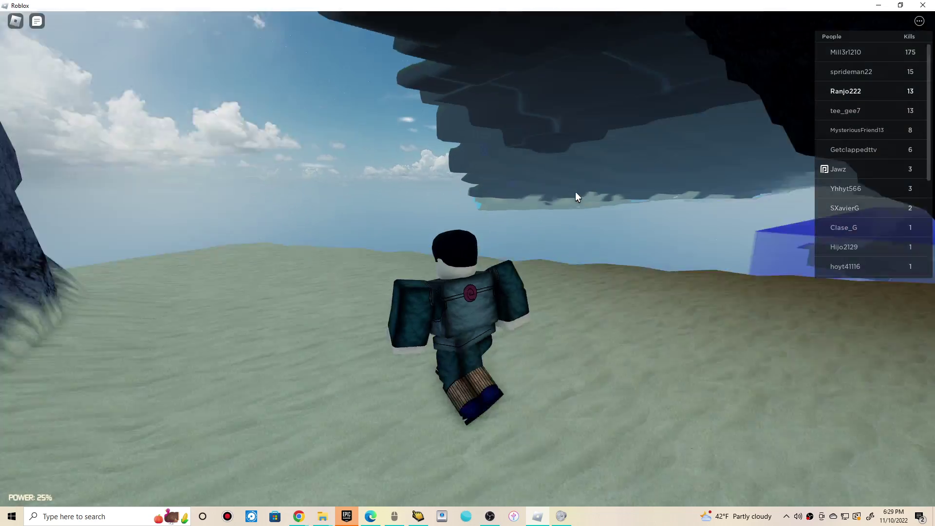
key("w")
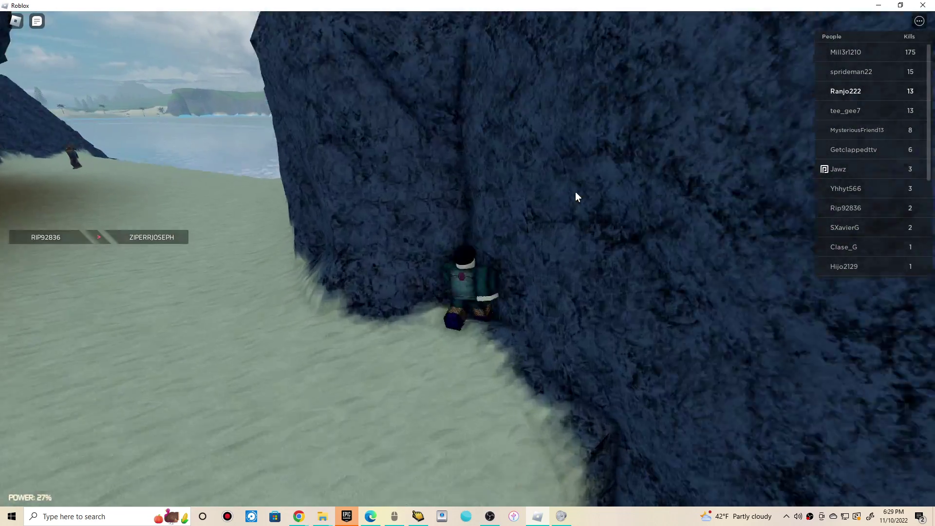
scroll(574, 191, "up", 5)
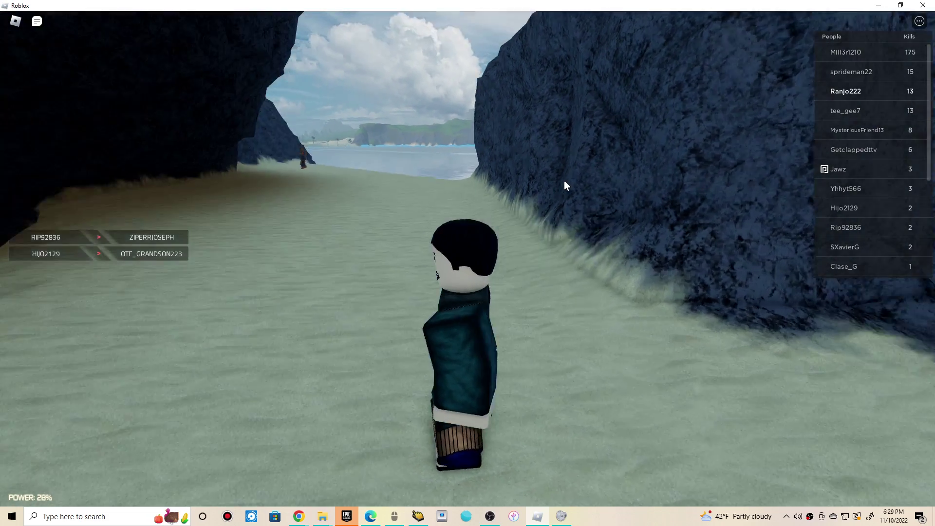
Face down the beach, walk on, then briefly check the Chrome controls page and return
left_click_drag(564, 181, 529, 183)
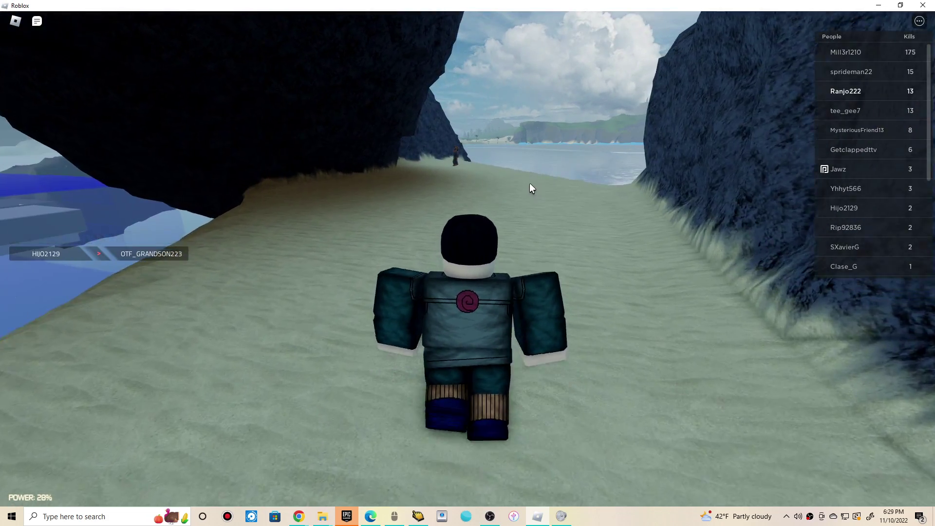
key("w")
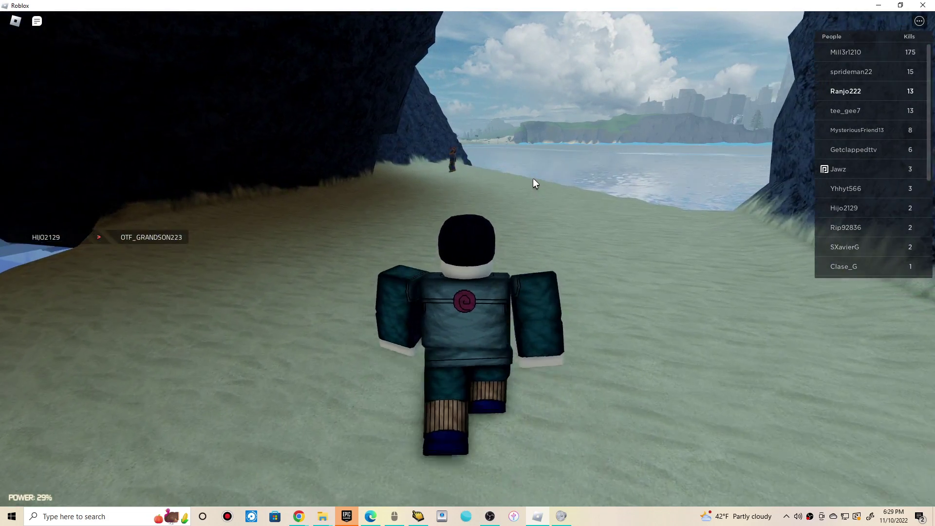
key("s")
left_click(535, 516)
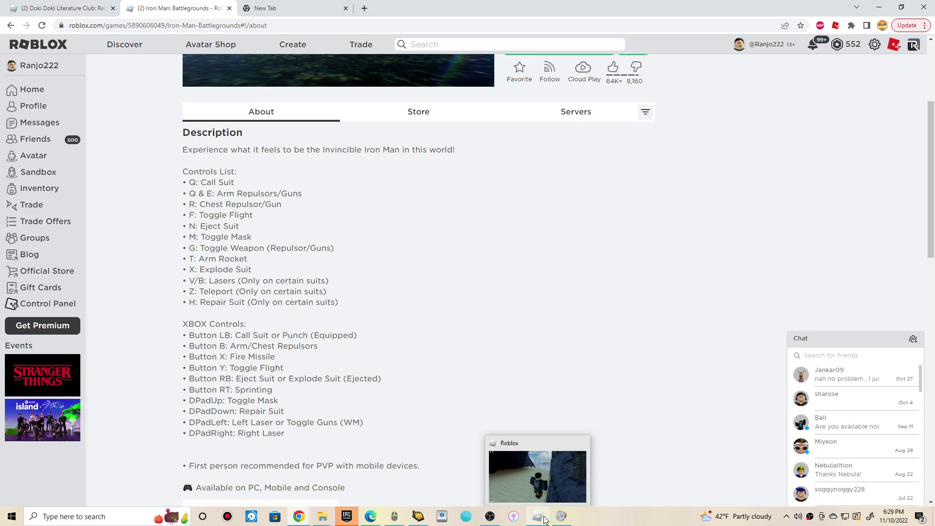
left_click(537, 517)
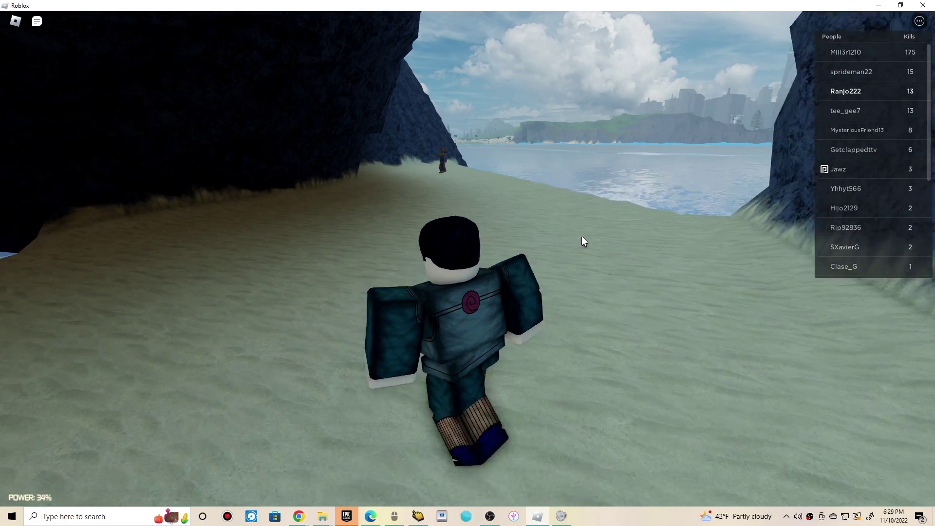
Walk the suited avatar toward the other player, swinging the view toward the cliff and ocean
key("w")
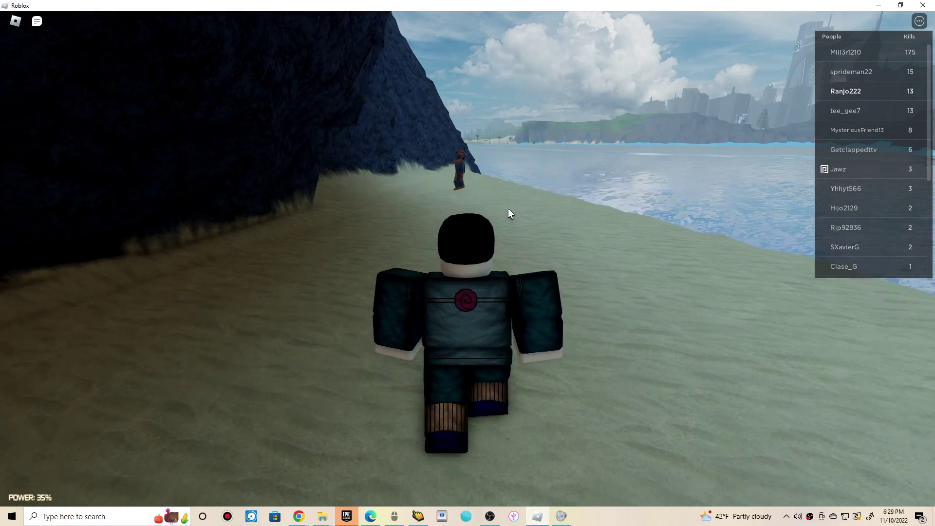
key("w")
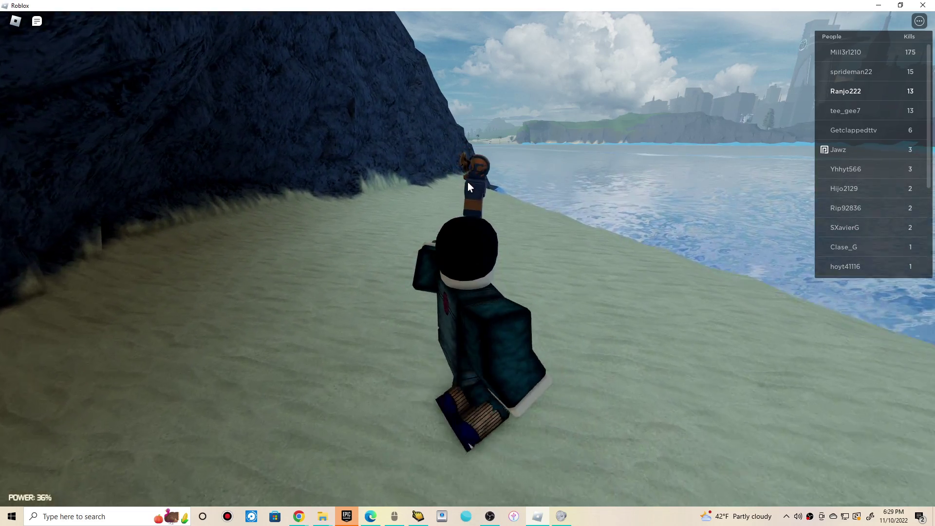
key("w")
left_click_drag(531, 191, 543, 185)
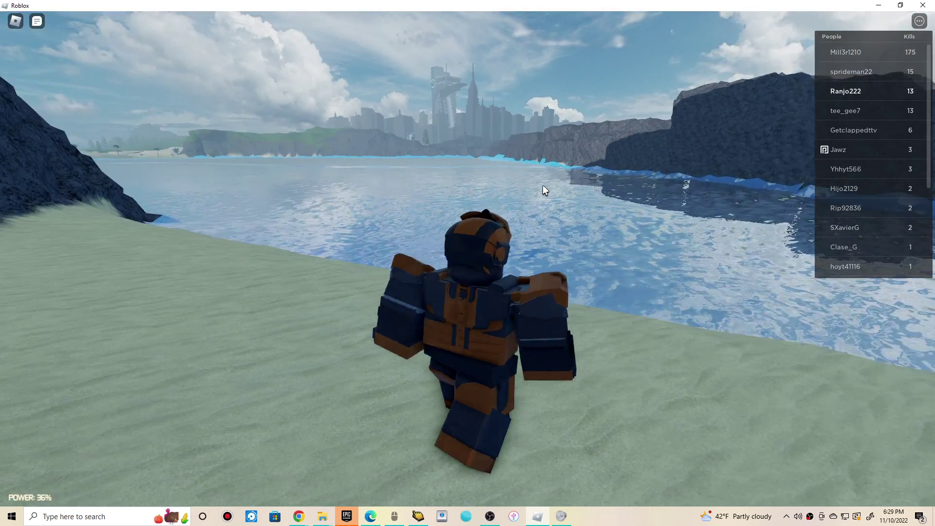
right_click(542, 184)
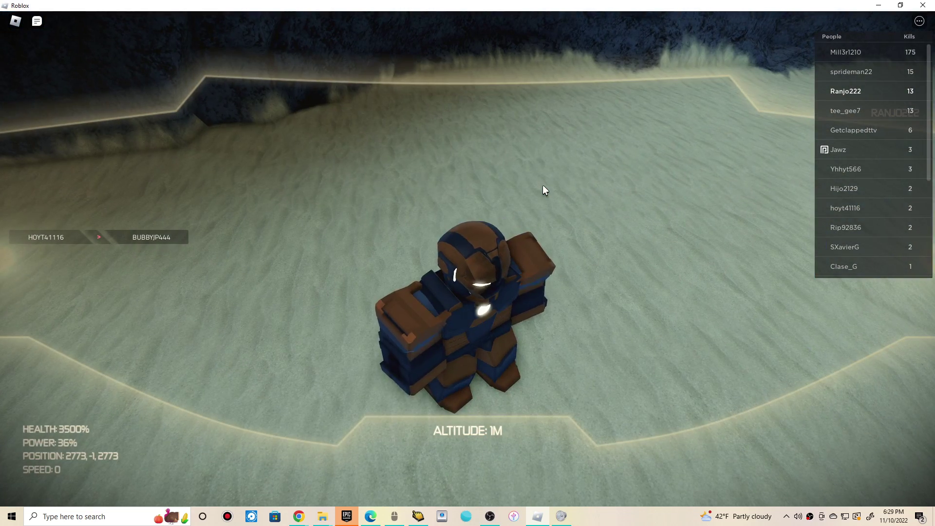
left_click_drag(542, 184, 603, 205)
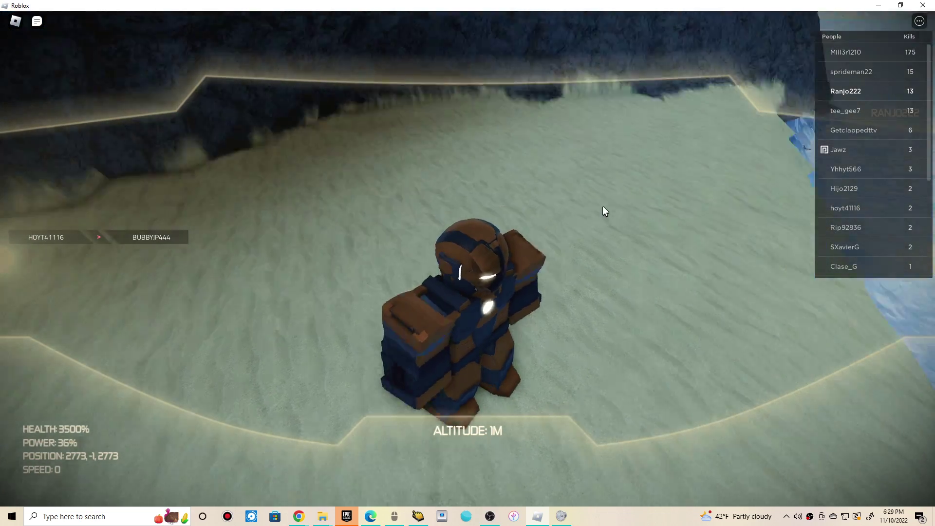
key("w")
Recheck the Chrome controls page, return to Roblox, and eject from the Iron Man suit
left_click(538, 517)
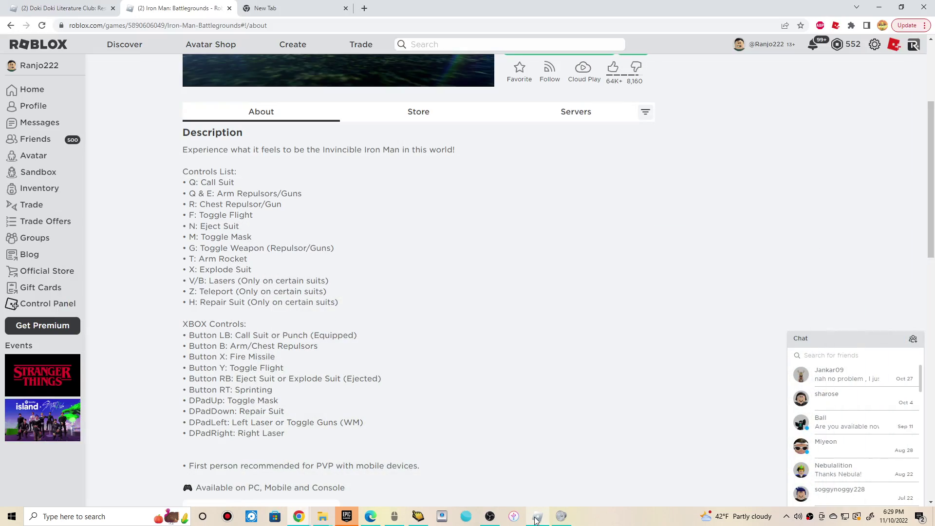
left_click(538, 517)
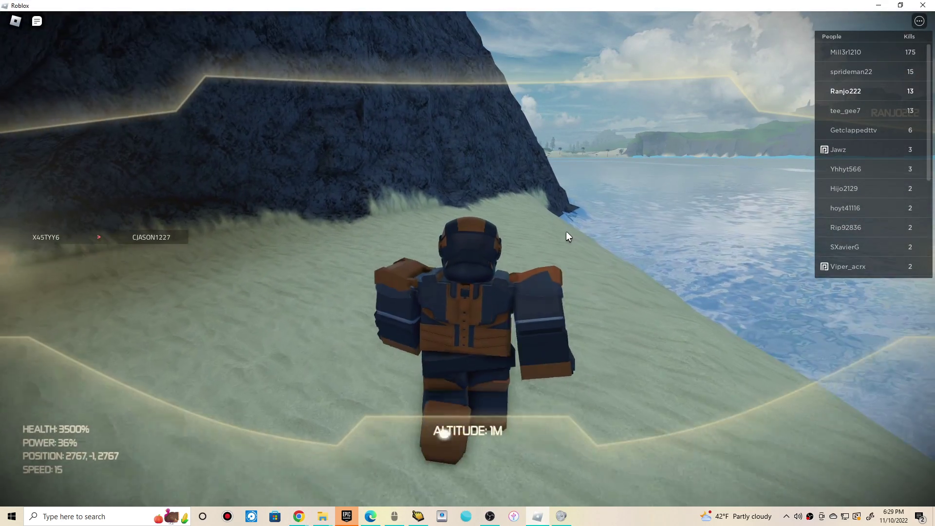
key("s")
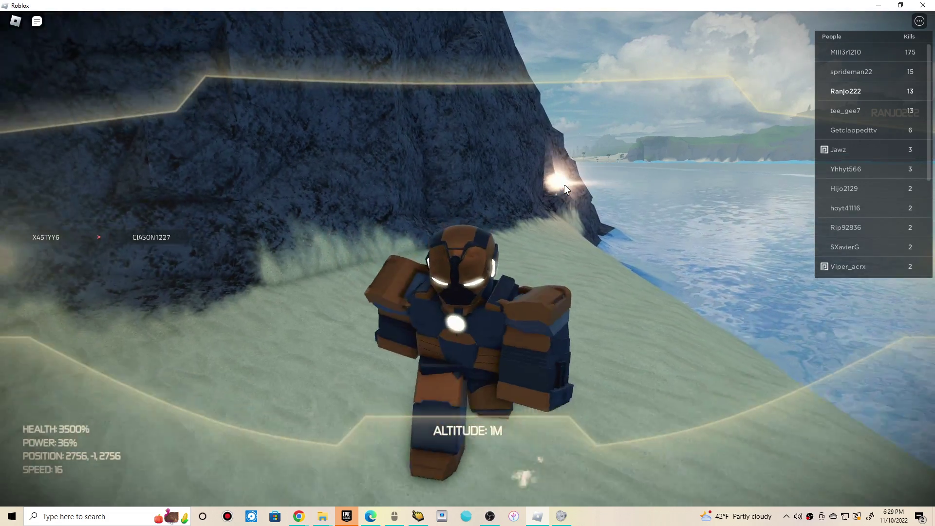
key("w")
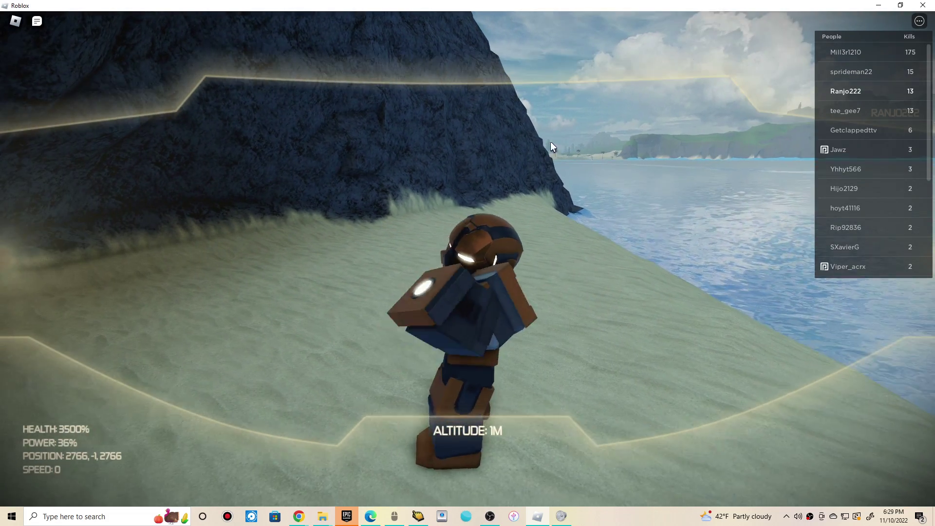
key("e")
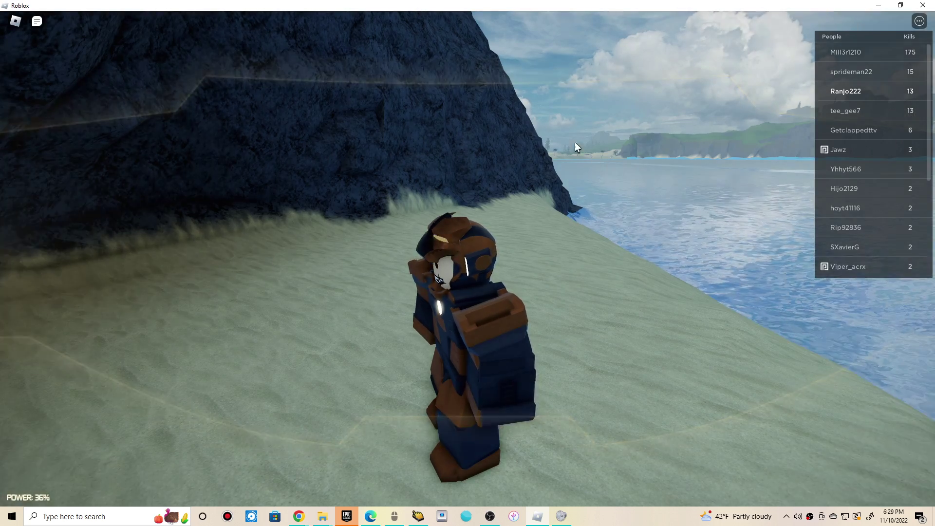
Walk along the beach past the other player to the foot of the cliff
key("w")
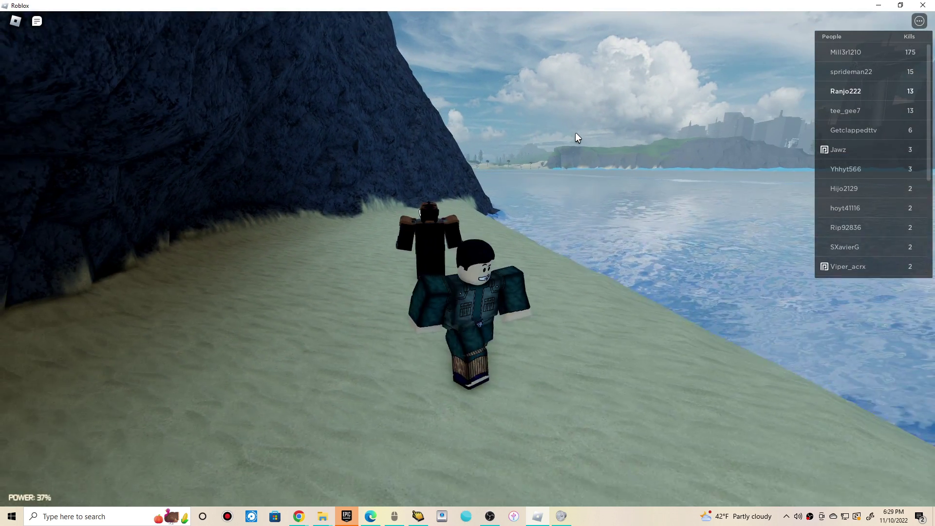
key("shift")
key("shift")
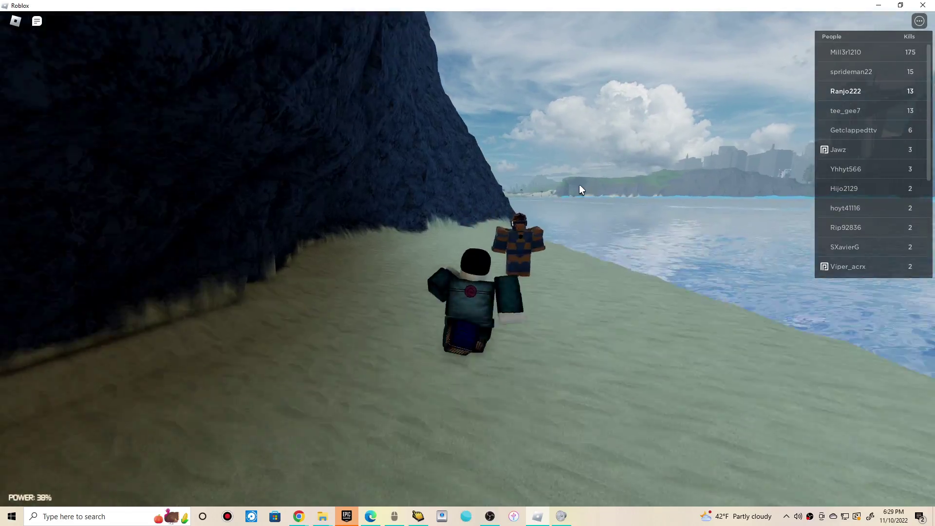
key("w")
key("w")
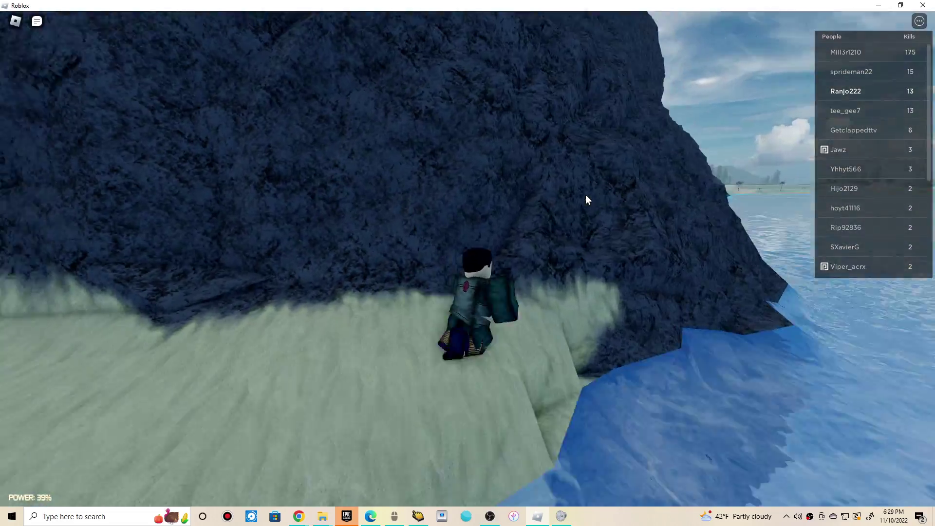
Climb the rock cliff onto the grassy top and call the Iron Man suit
key("w")
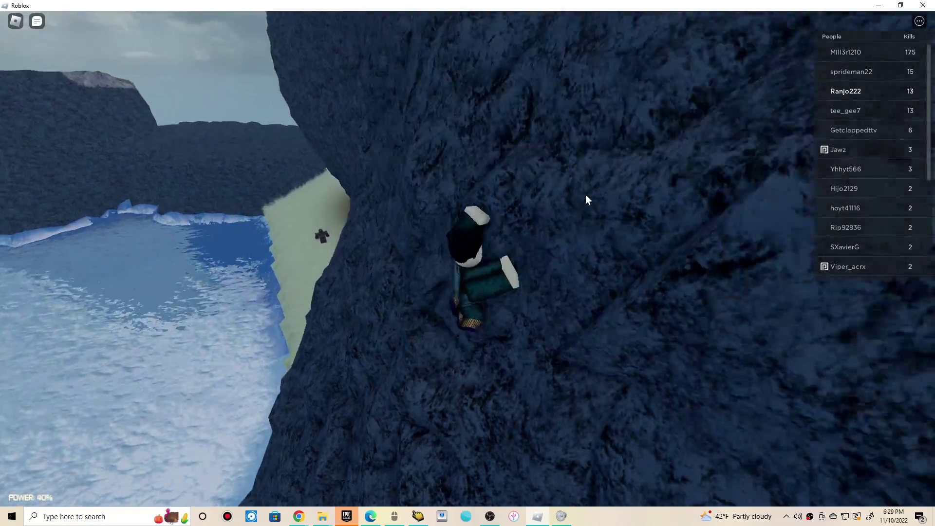
key("w")
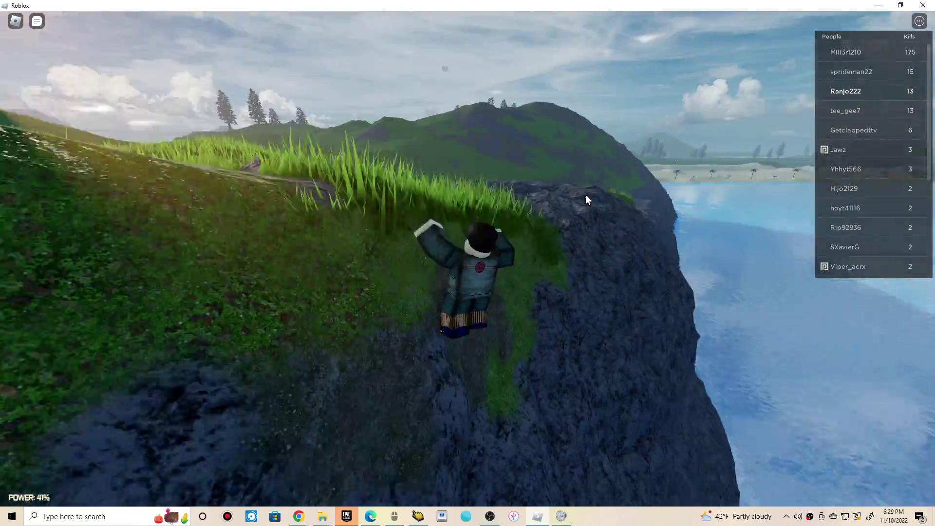
key("w")
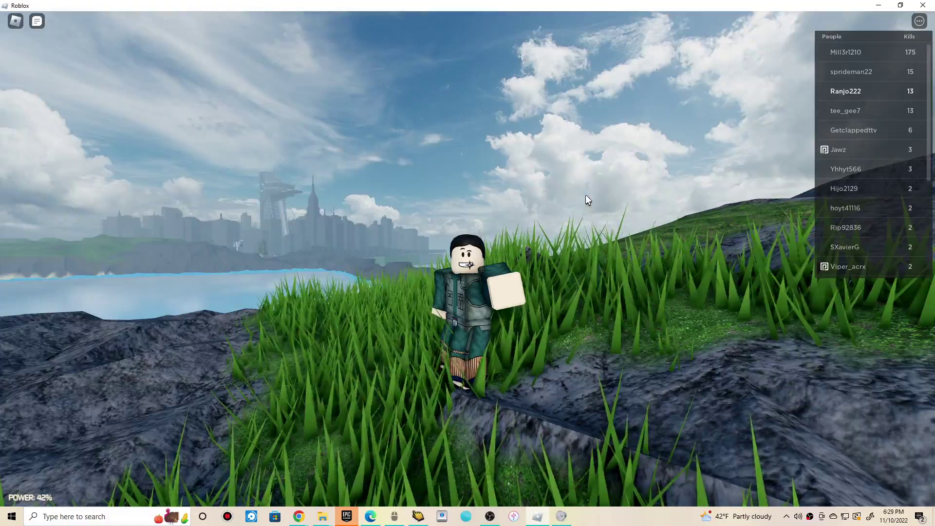
key("w")
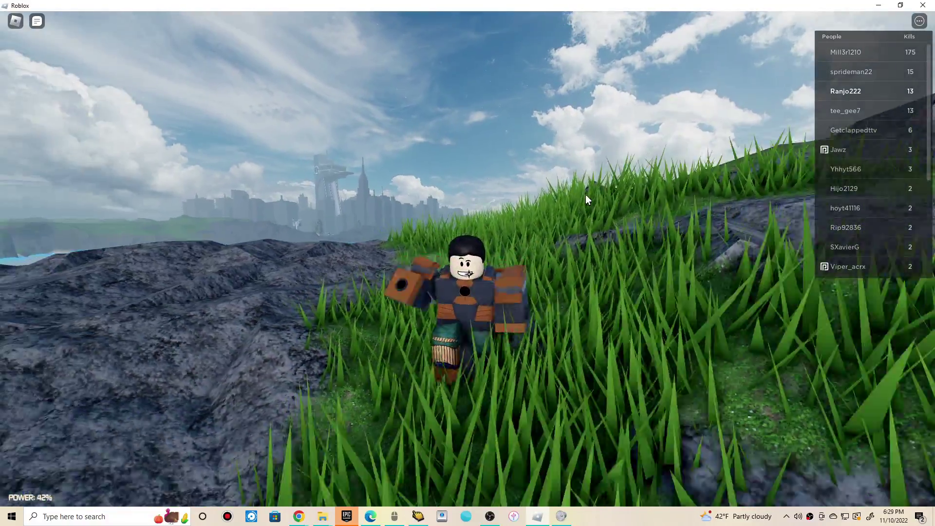
Run through the tall grass and over the hill crest across the meadow
key("w")
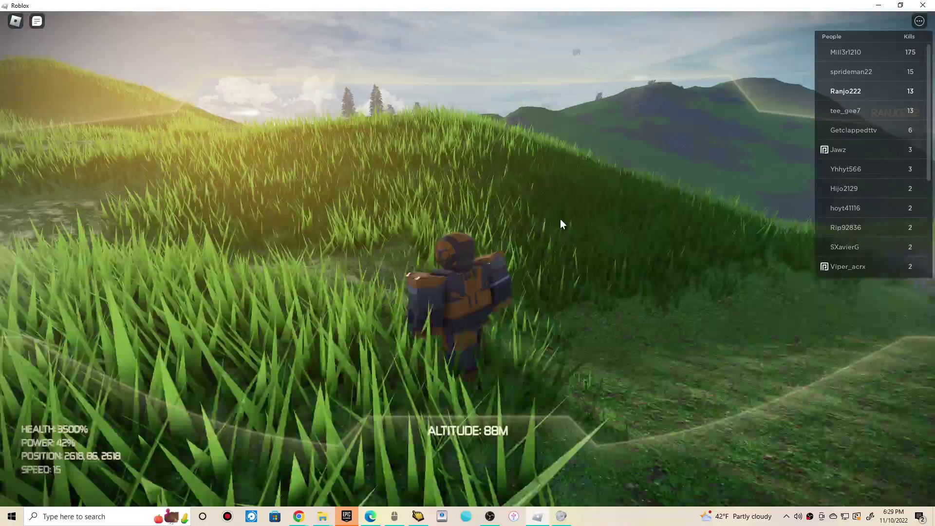
key("w")
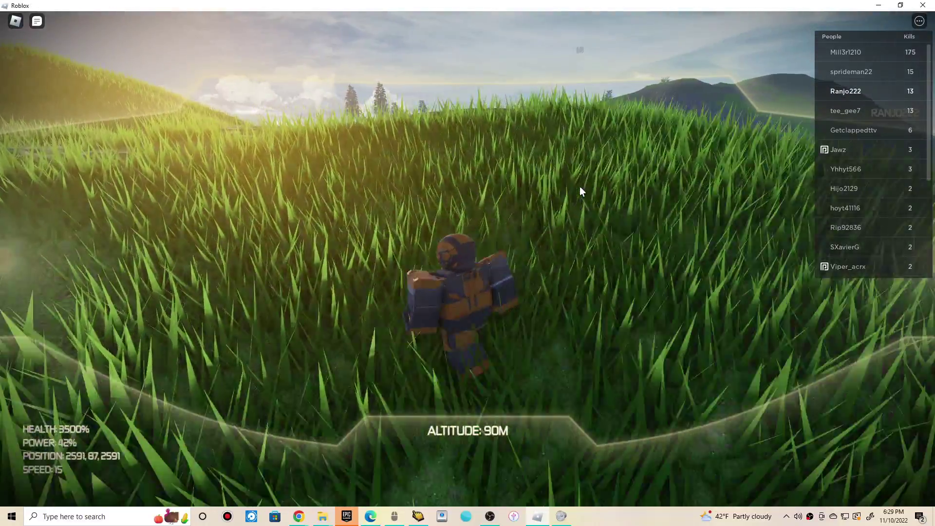
key("w")
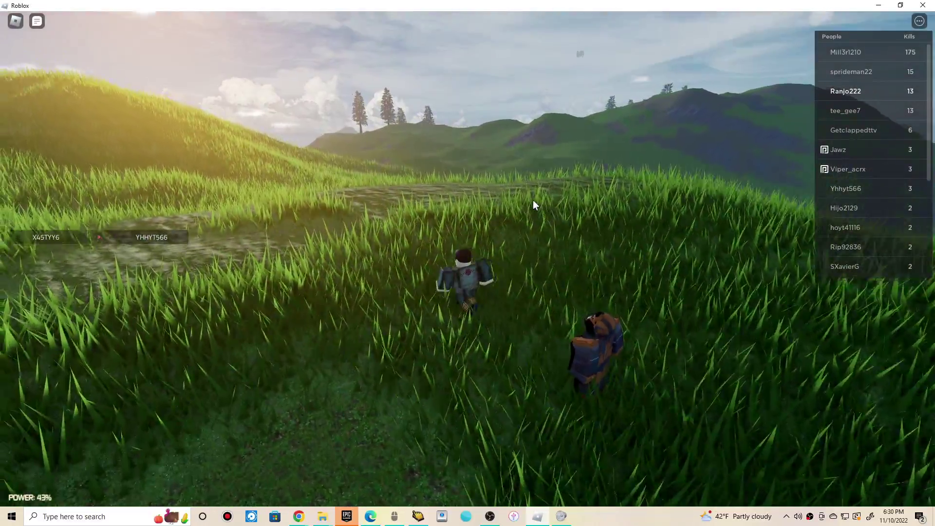
key("w")
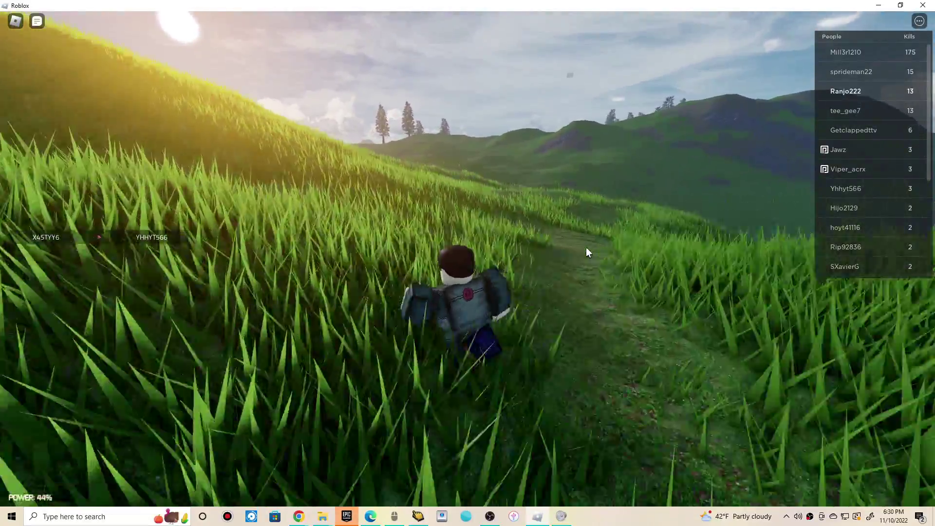
key("w")
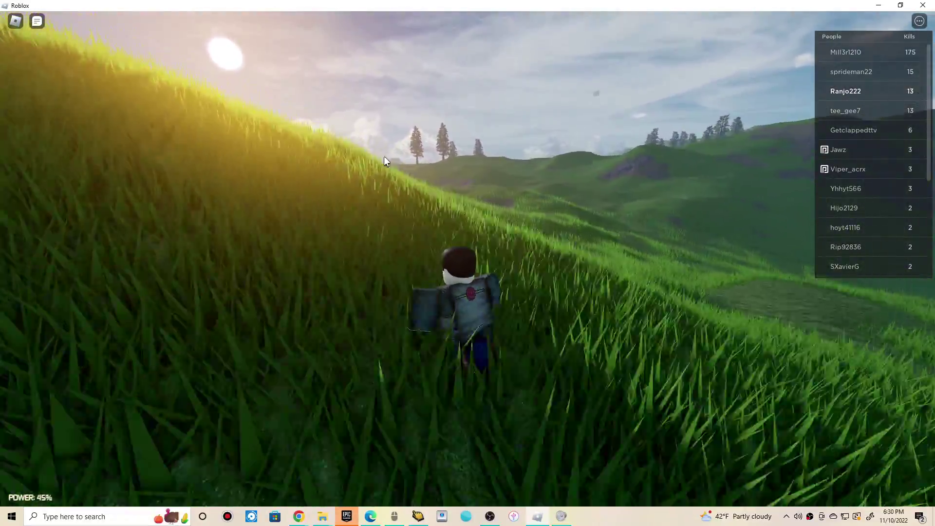
key("w")
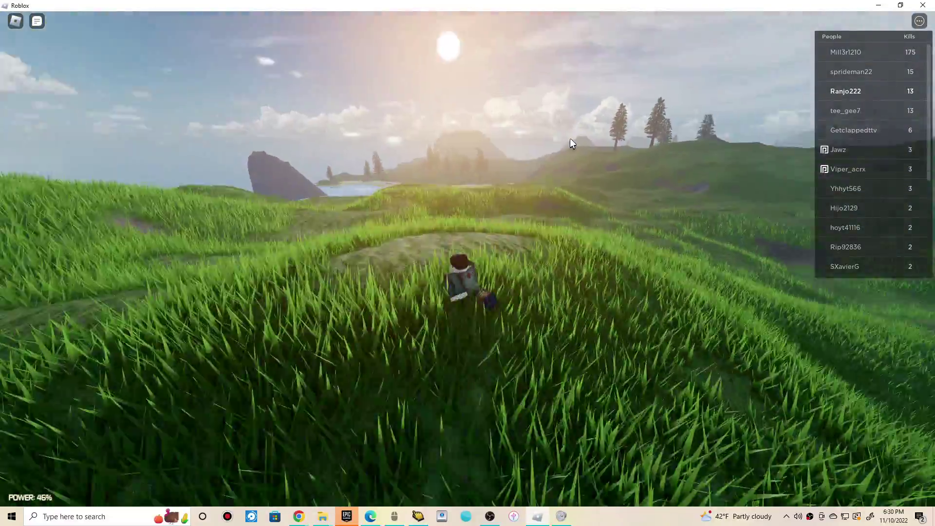
key("w")
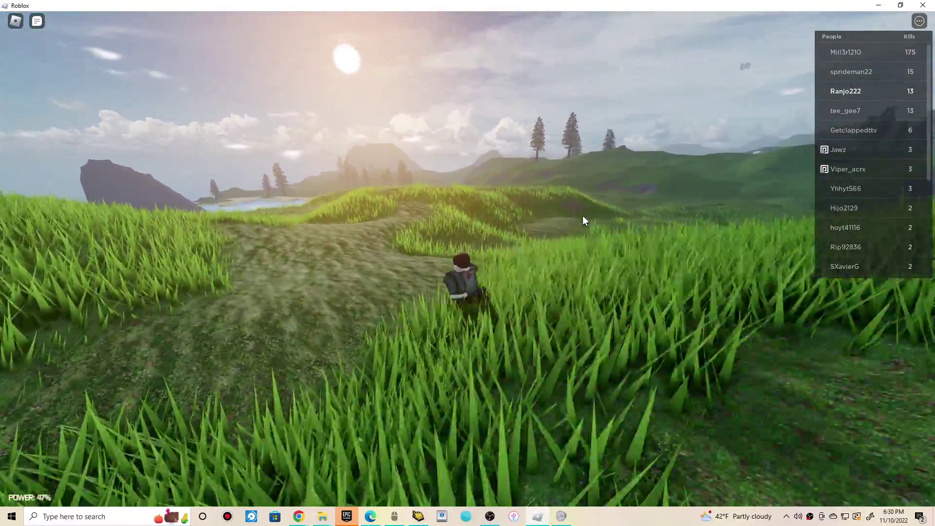
key("w")
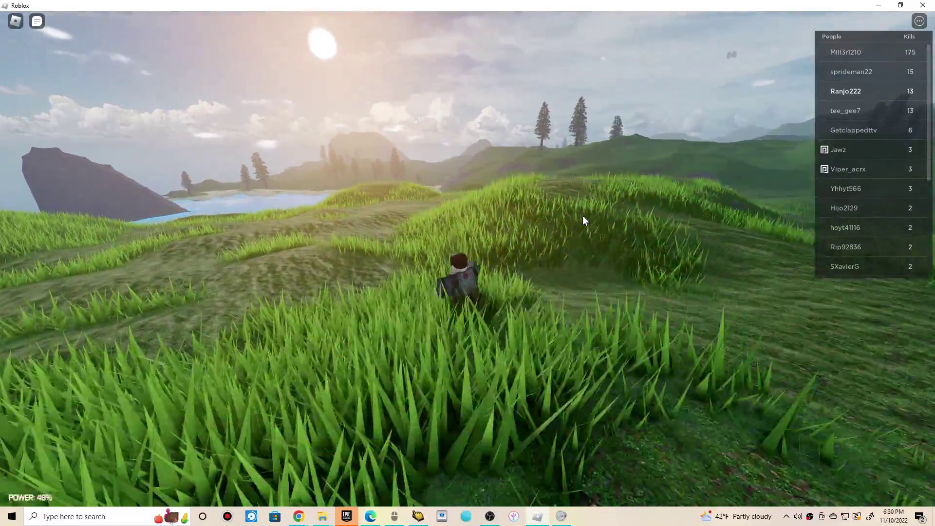
key("w")
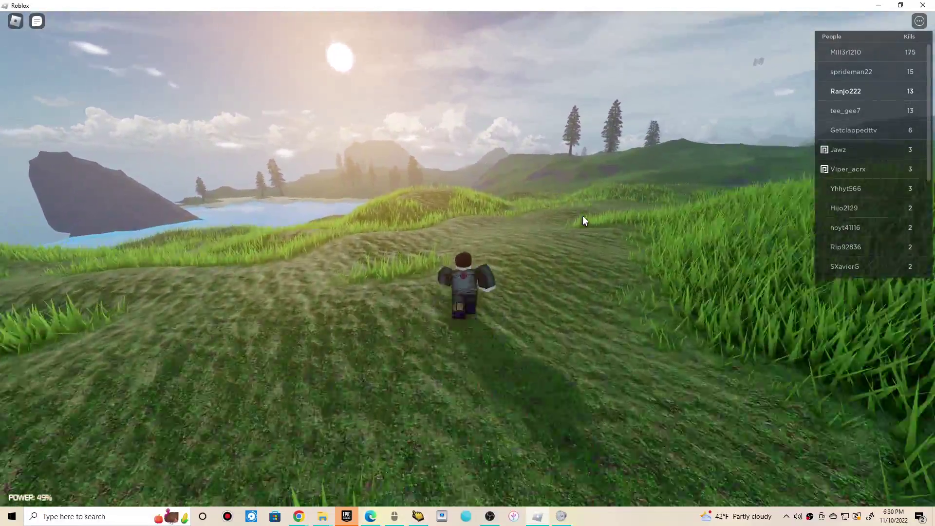
key("w")
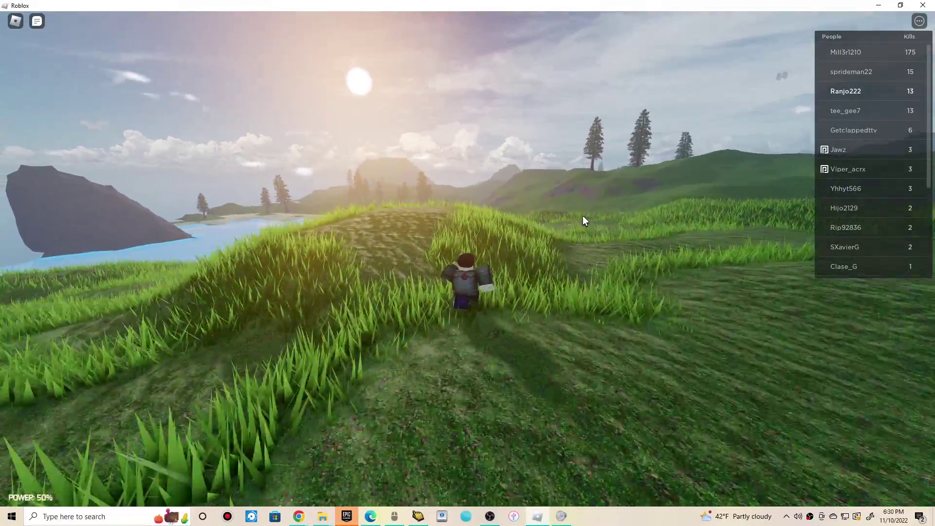
key("w")
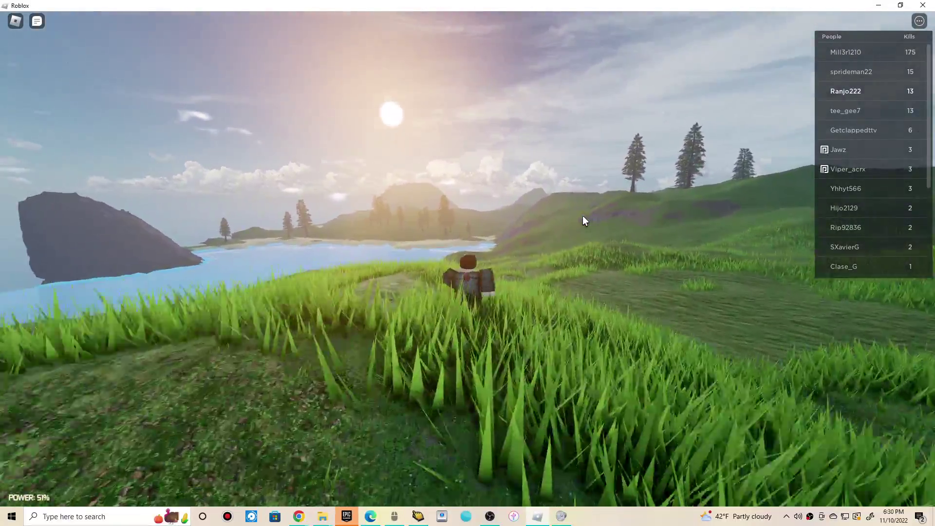
key("w")
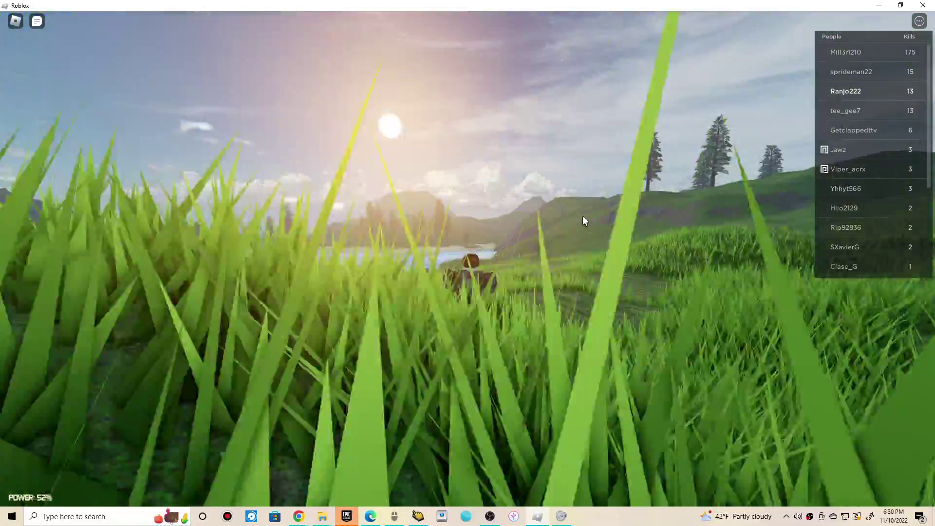
key("w")
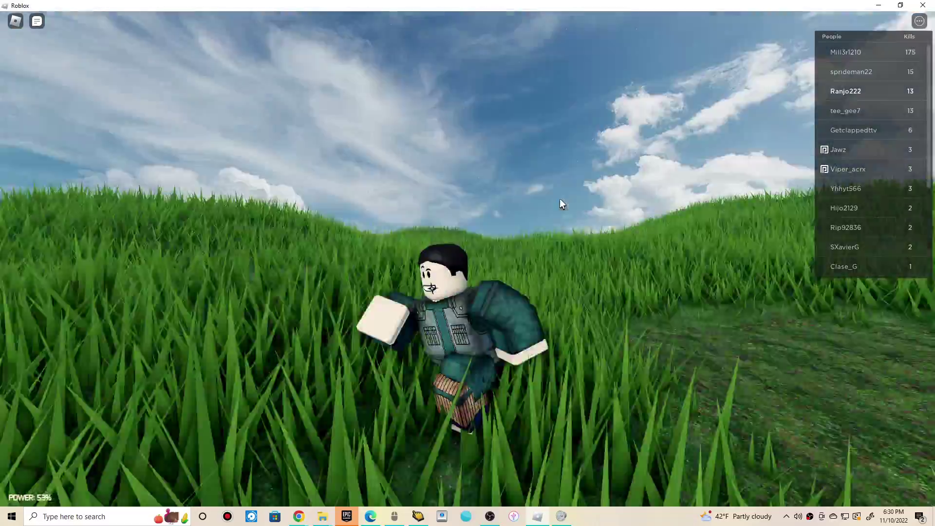
key("w")
scroll(560, 199, "down", 5)
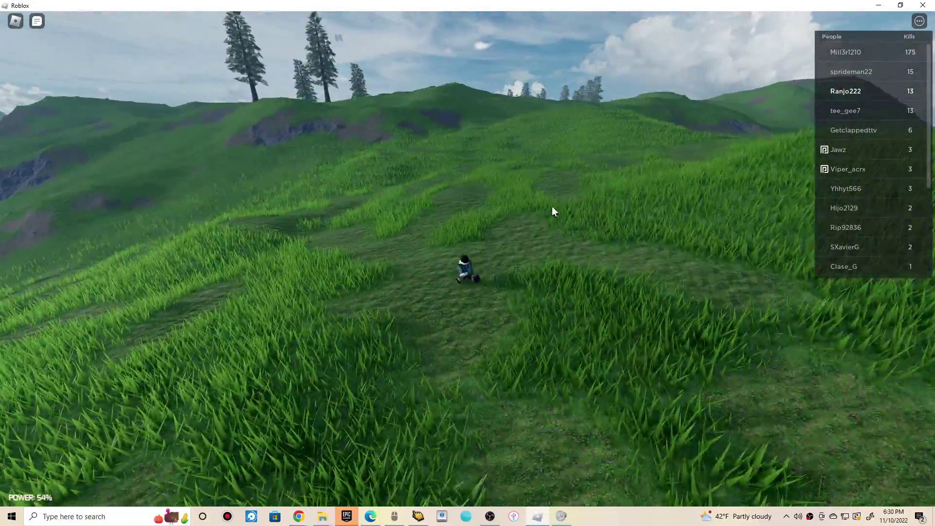
scroll(577, 215, "up", 5)
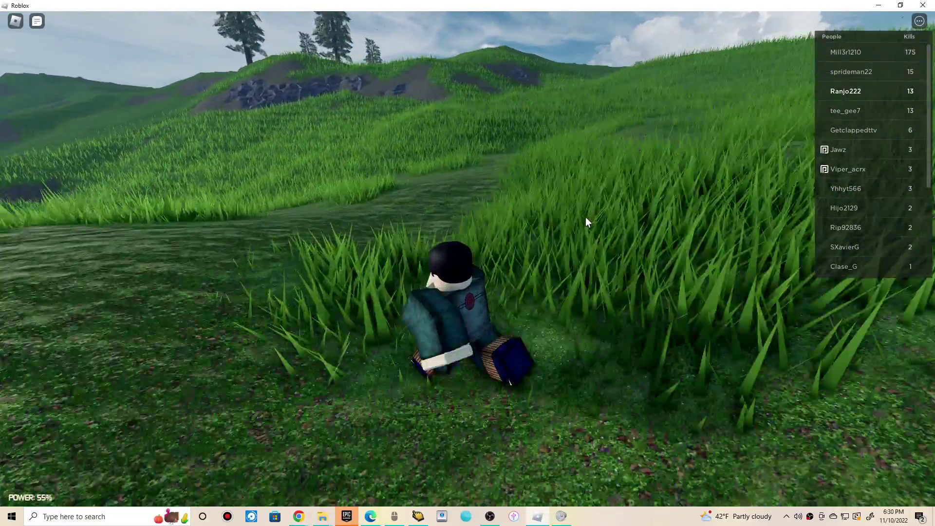
Run up the grassy hillside above the lake toward the hilltop trees
key("w")
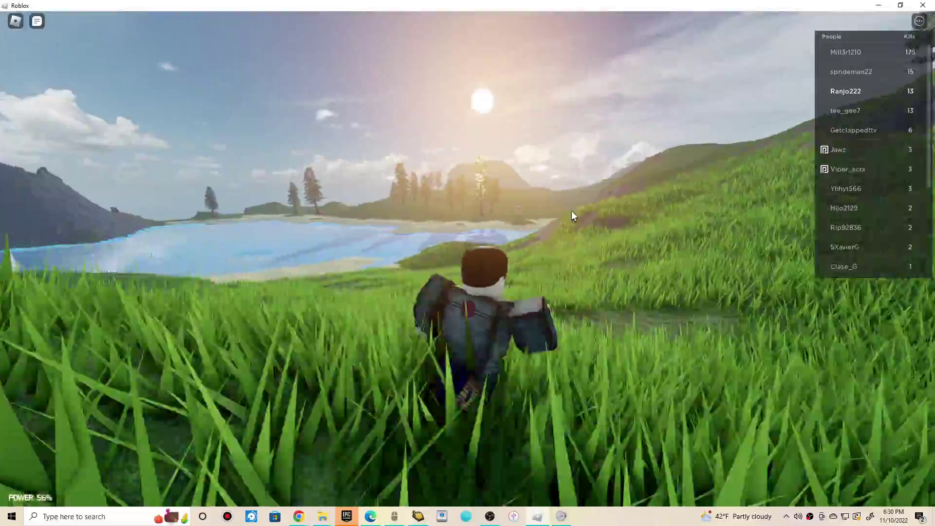
key("w")
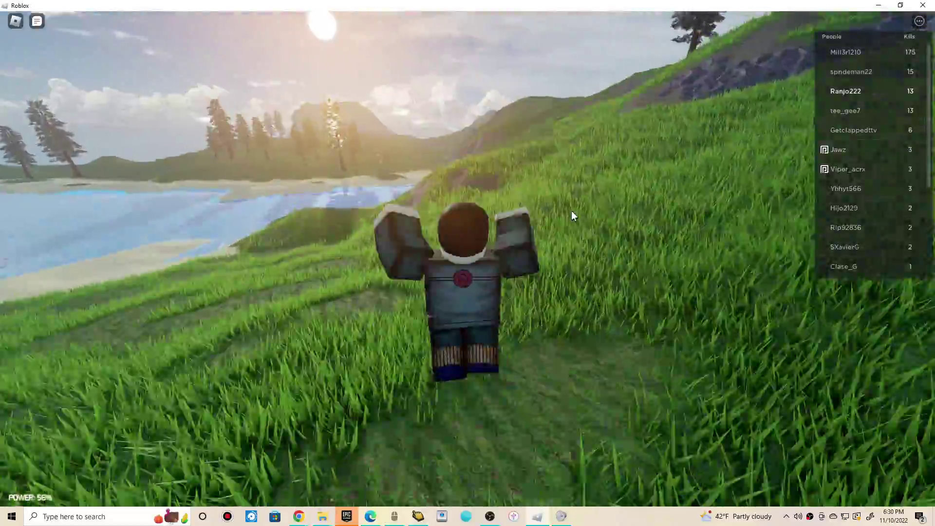
key("w")
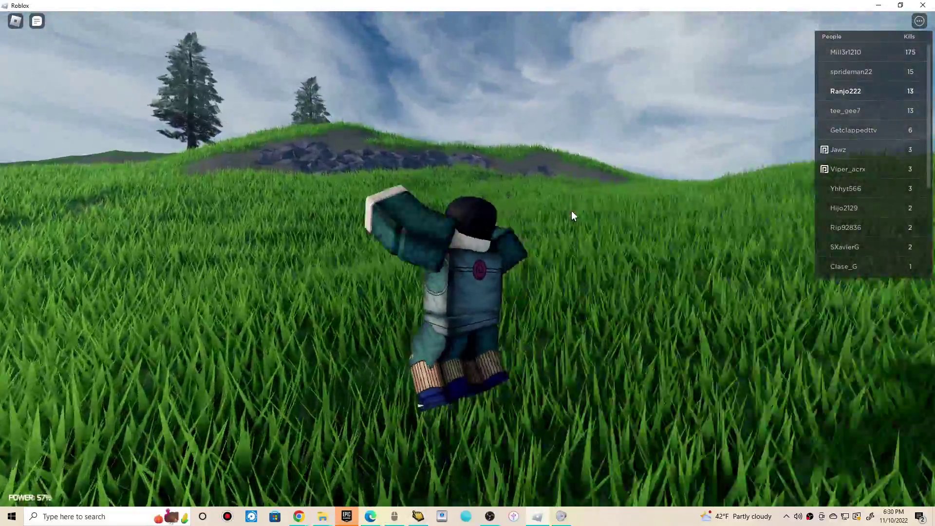
key("w")
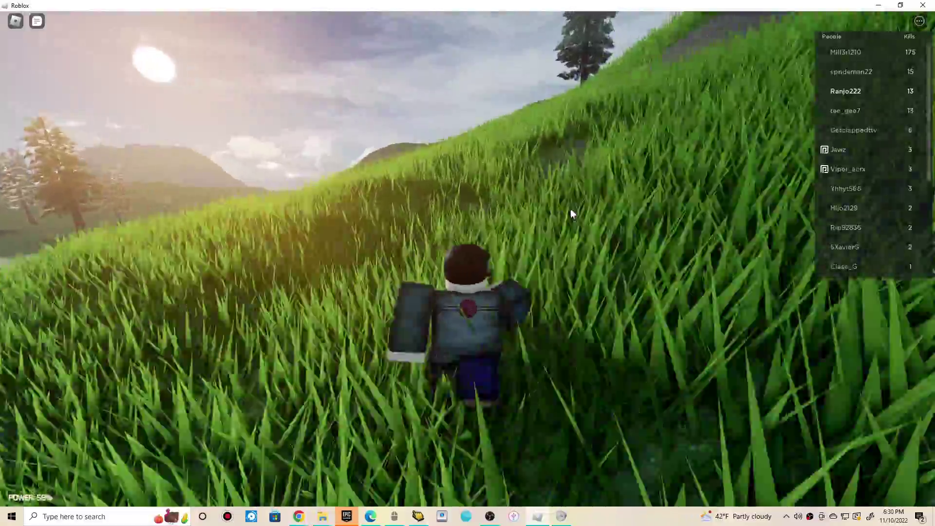
key("w")
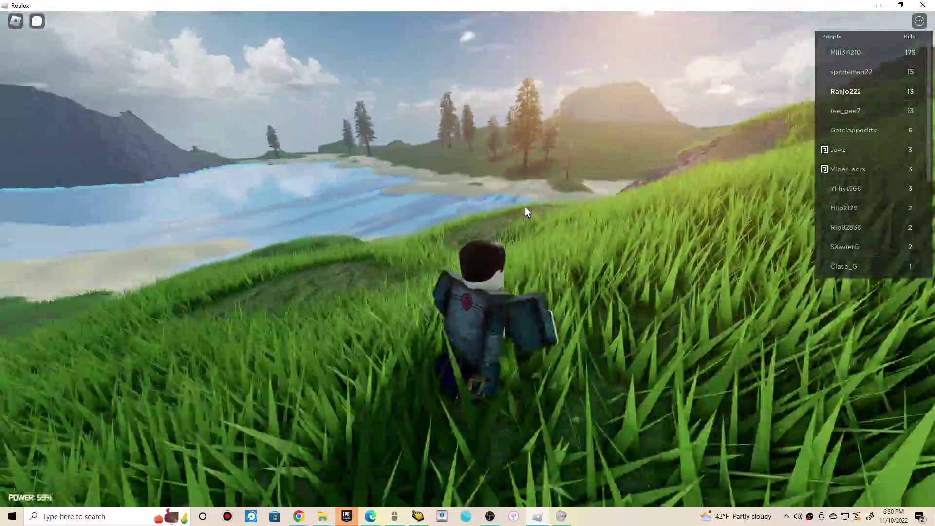
key("w")
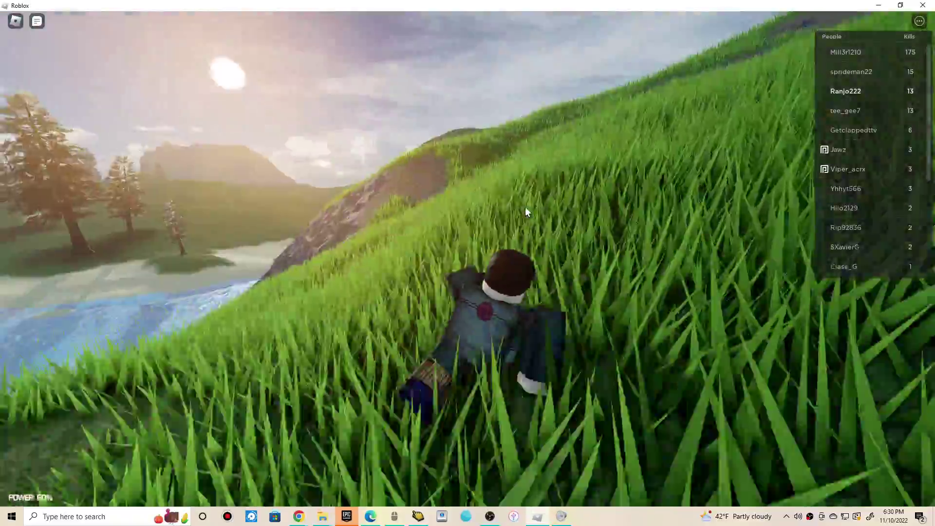
key("w")
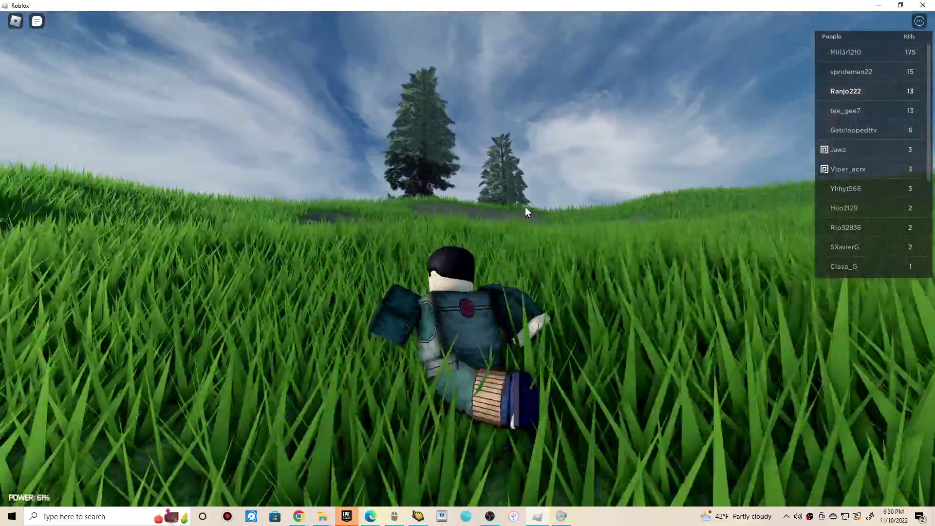
key("w")
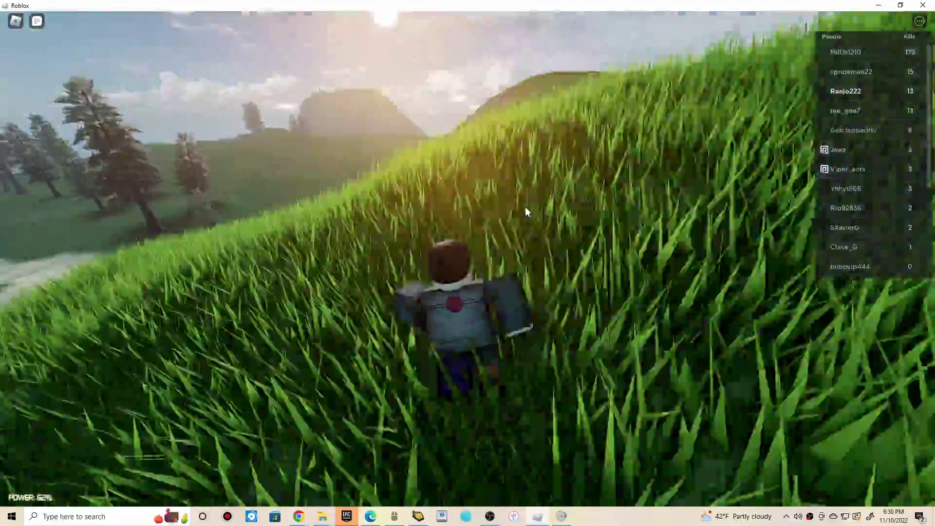
key("w")
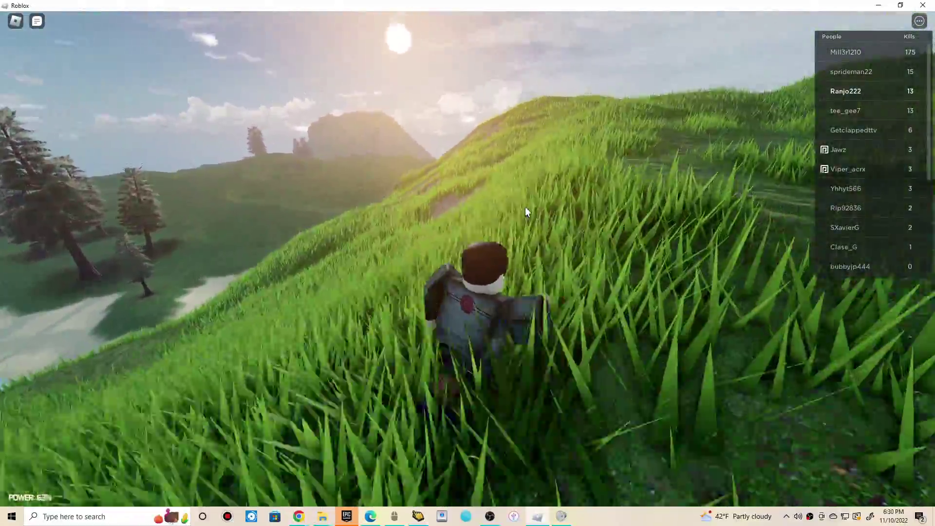
key("w")
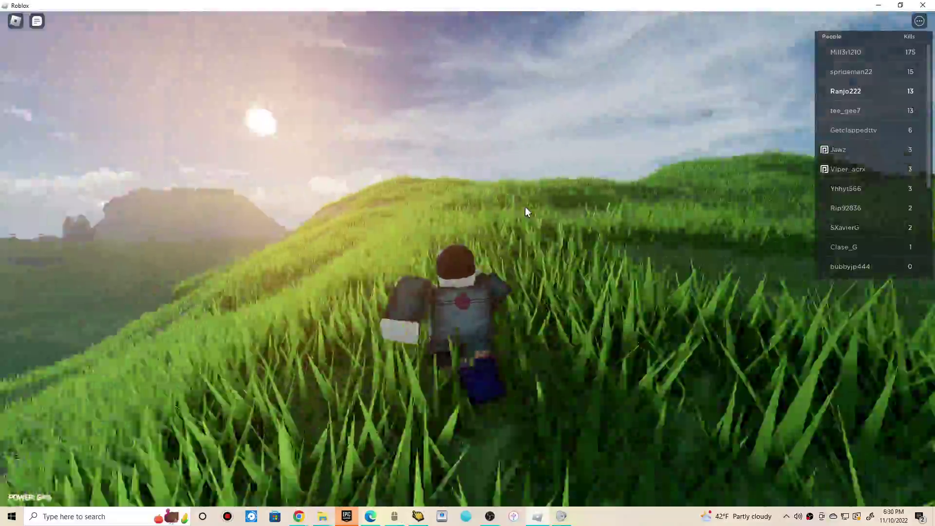
key("w")
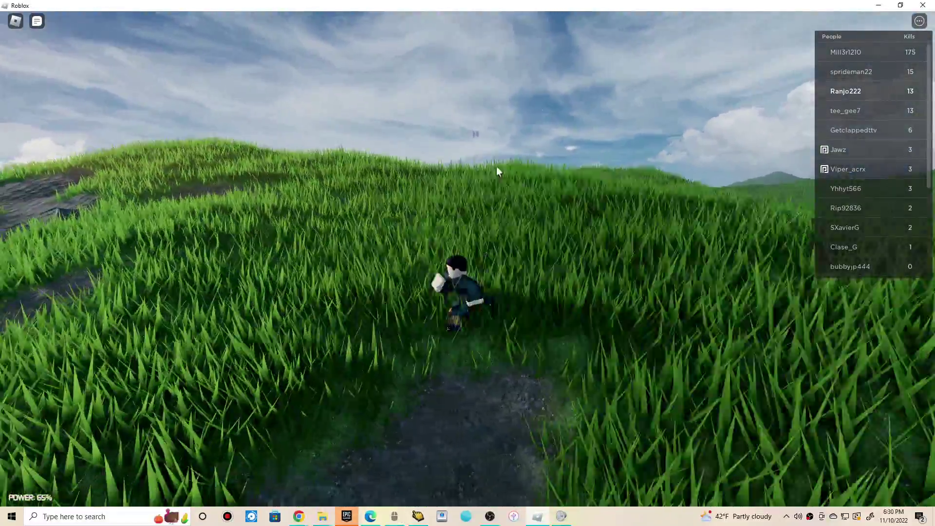
Open the chat panel and run over the hilltop and down the rocky path
key("slash")
key("w")
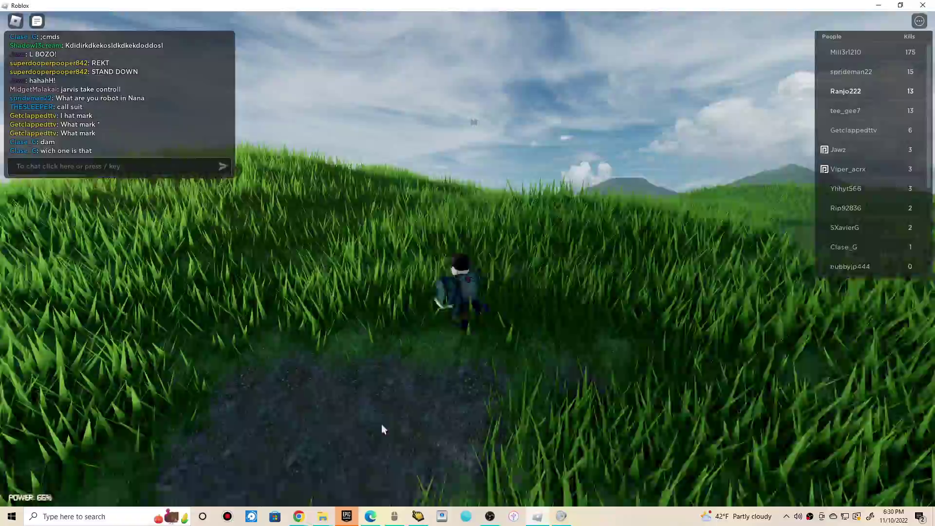
key("w")
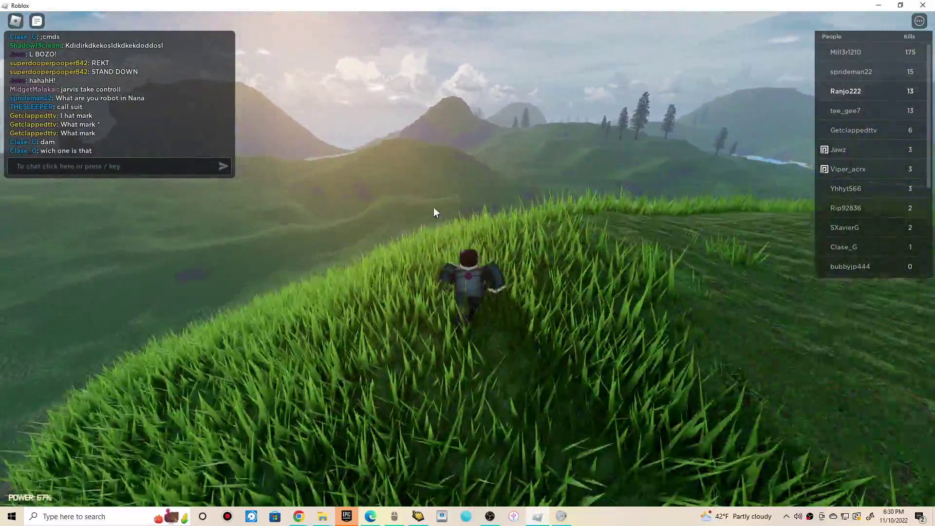
key("w")
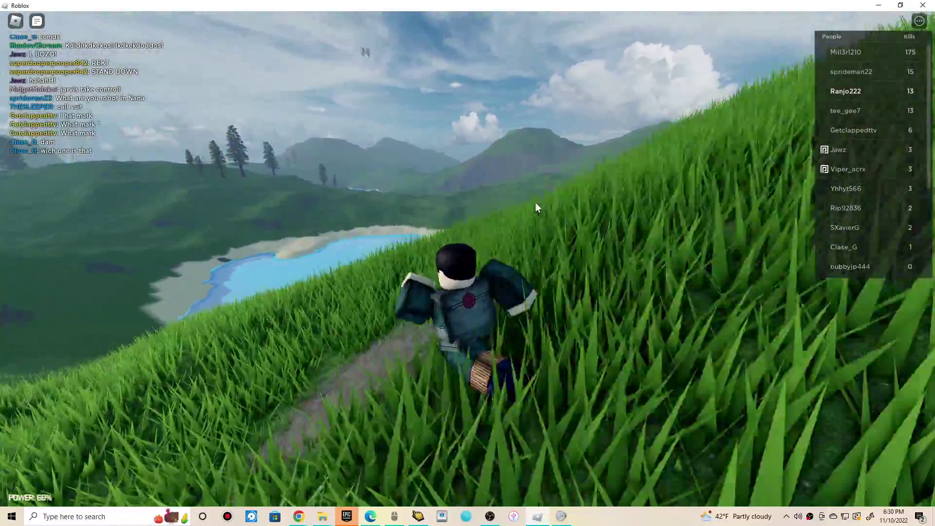
key("w")
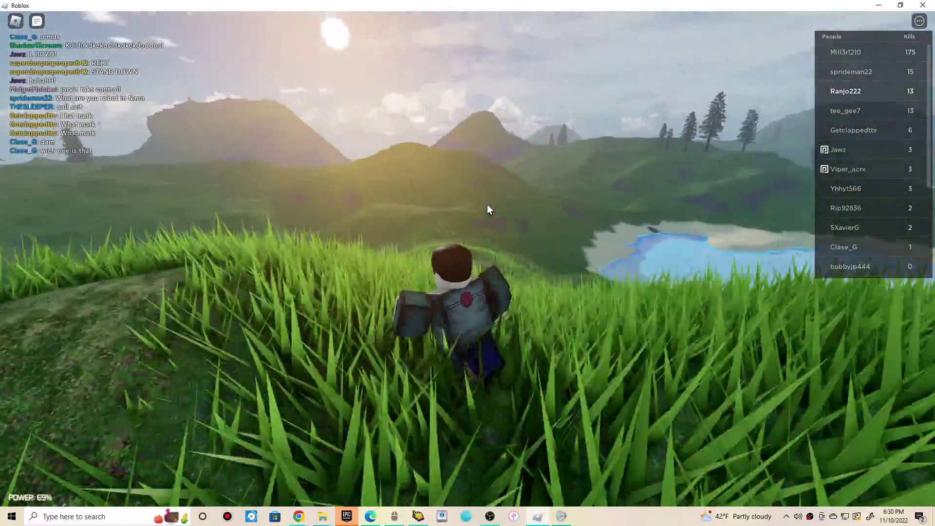
key("w")
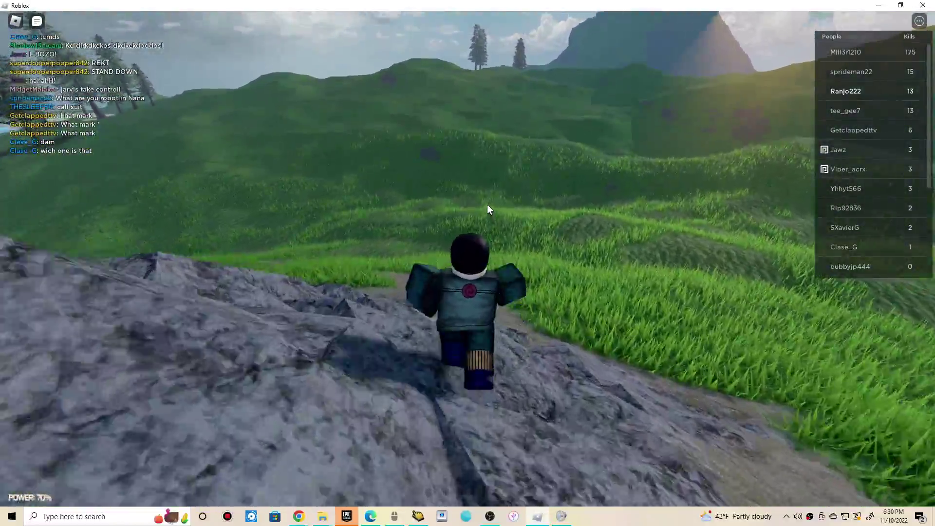
key("w")
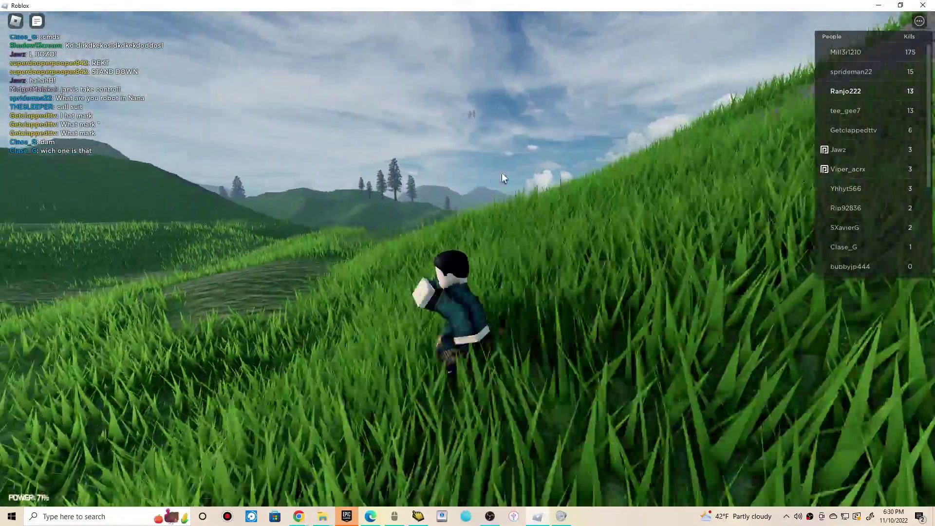
key("w")
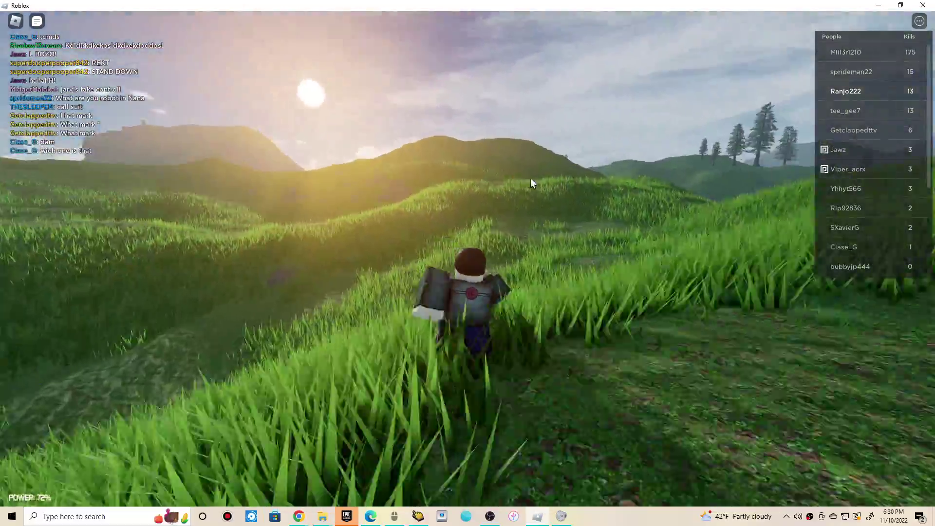
Run up the next hill and over its crest toward the mountain lake
key("w")
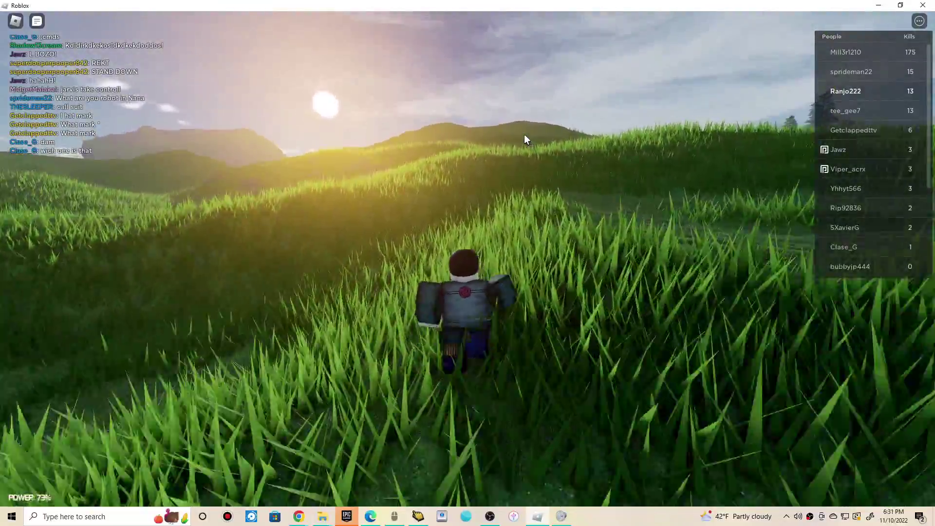
key("w")
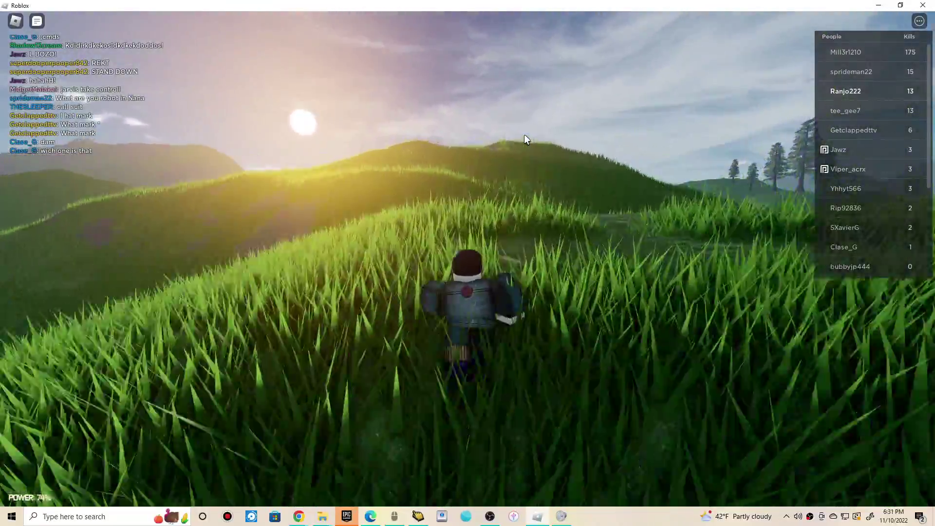
key("w")
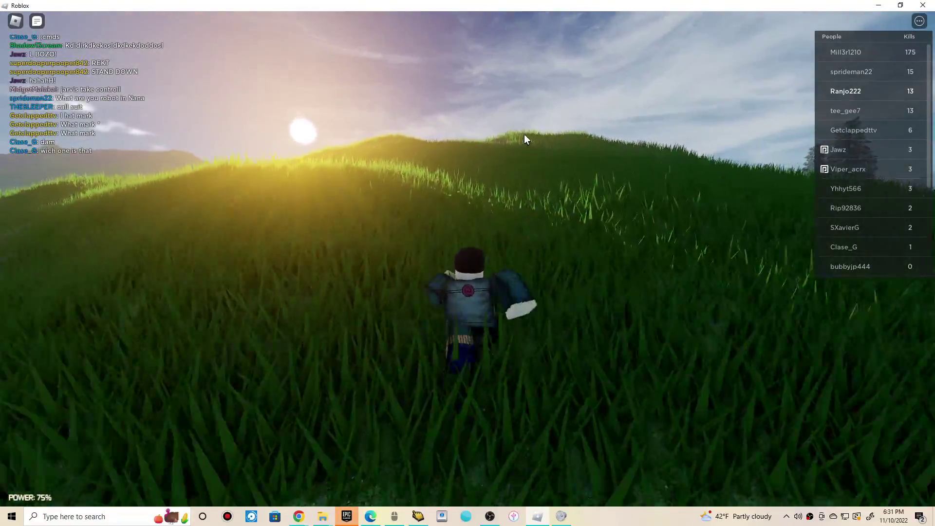
key("w")
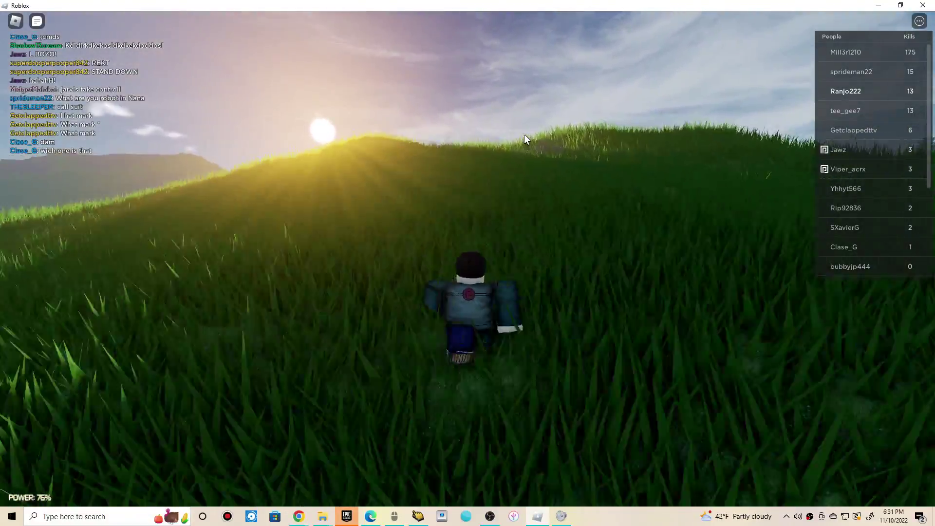
key("w")
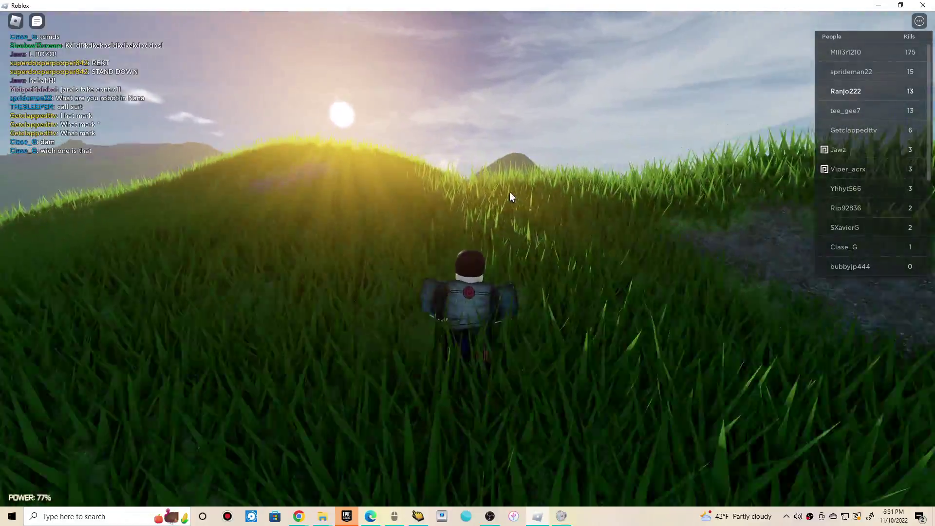
key("w")
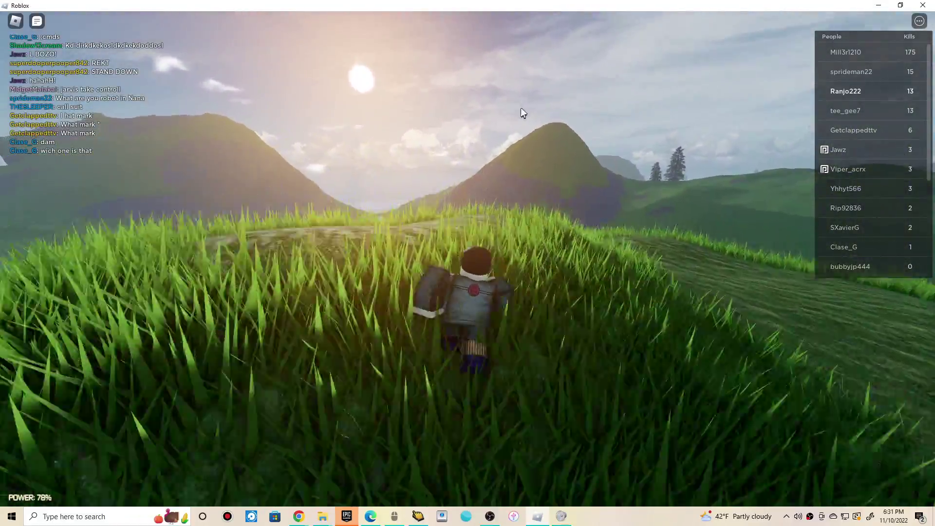
key("w")
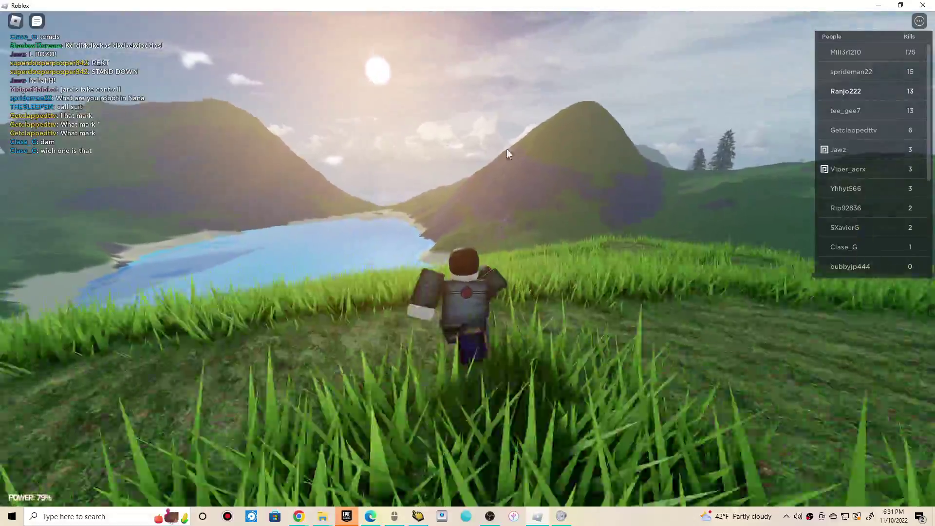
key("w")
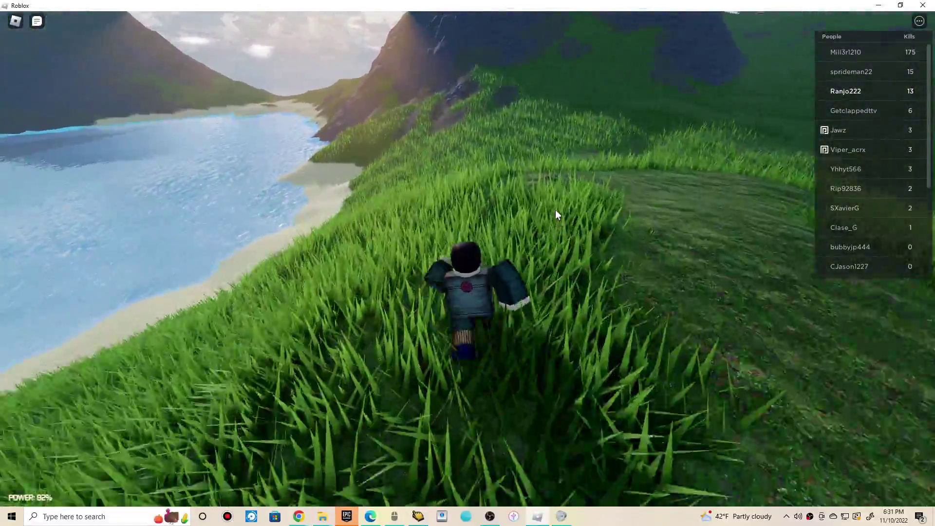
Run along the ridge and climb the rocky slope onto the grassy hillside
key("w")
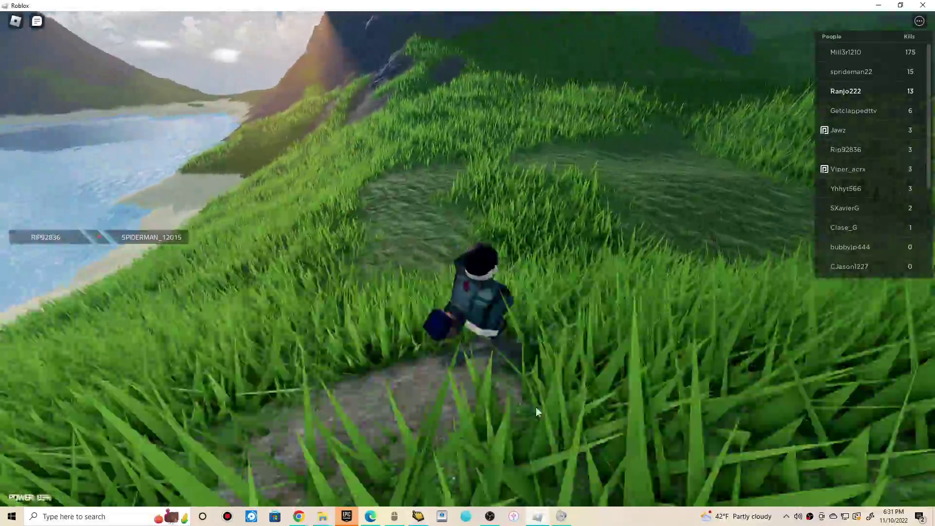
key("w")
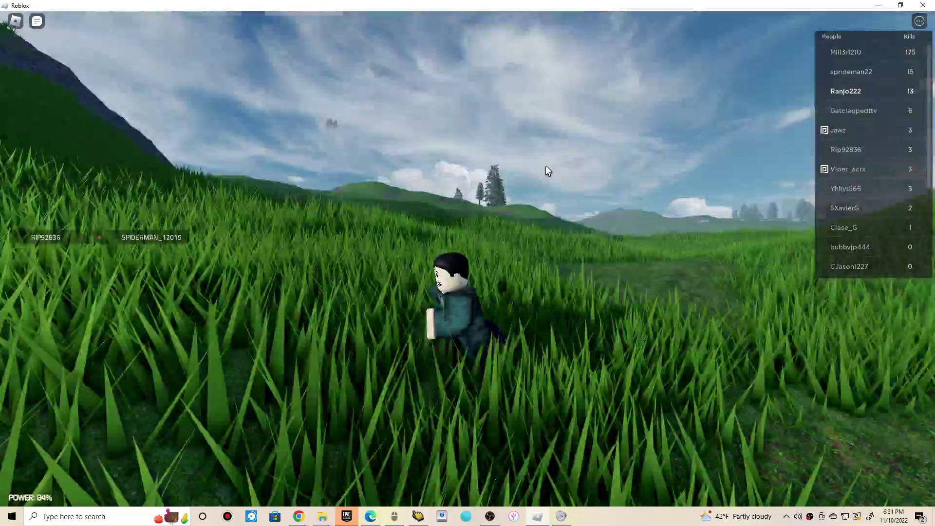
key("w")
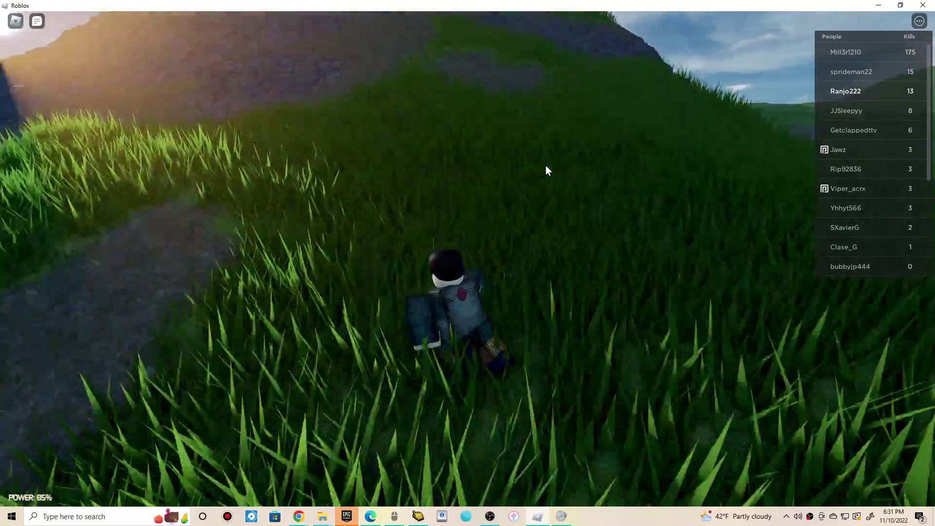
key("w")
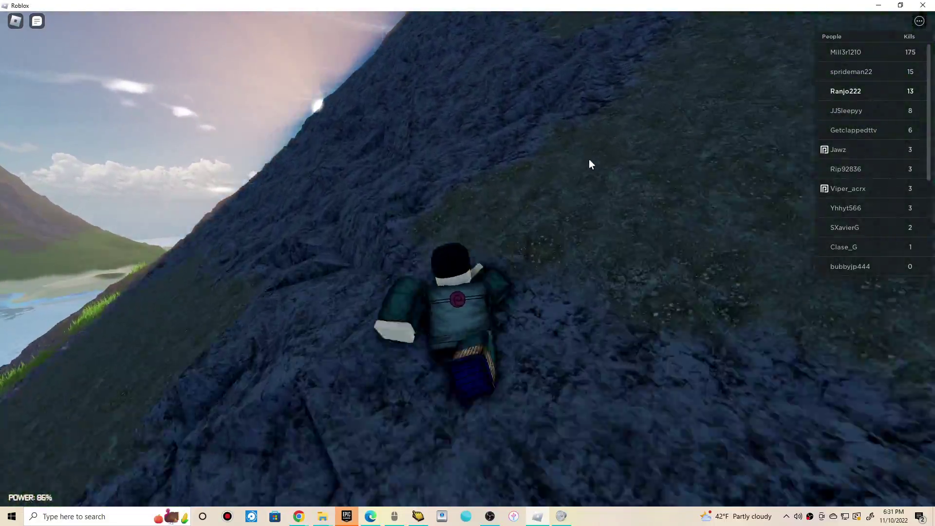
key("w")
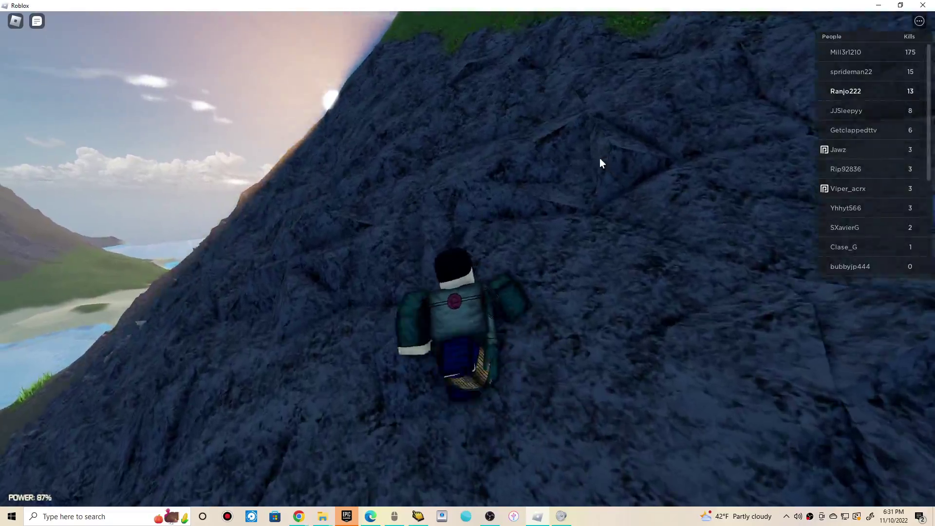
key("w")
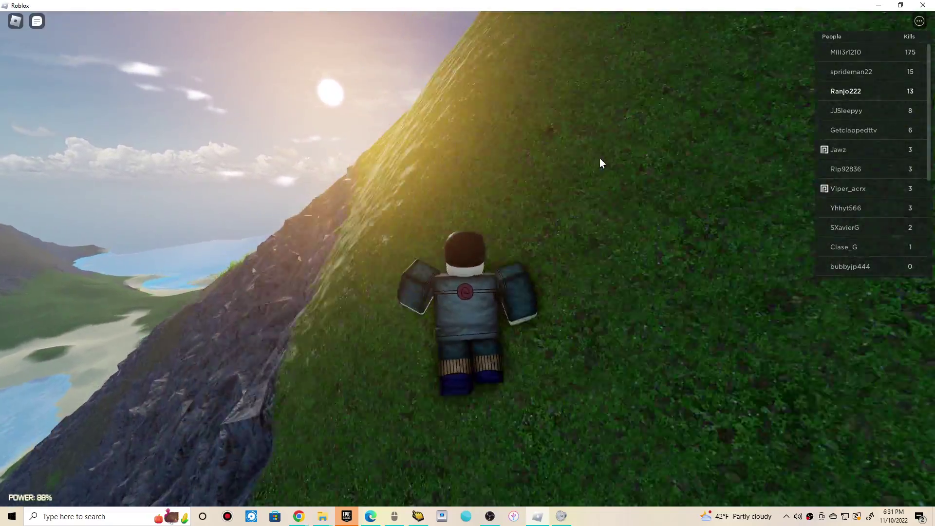
key("w")
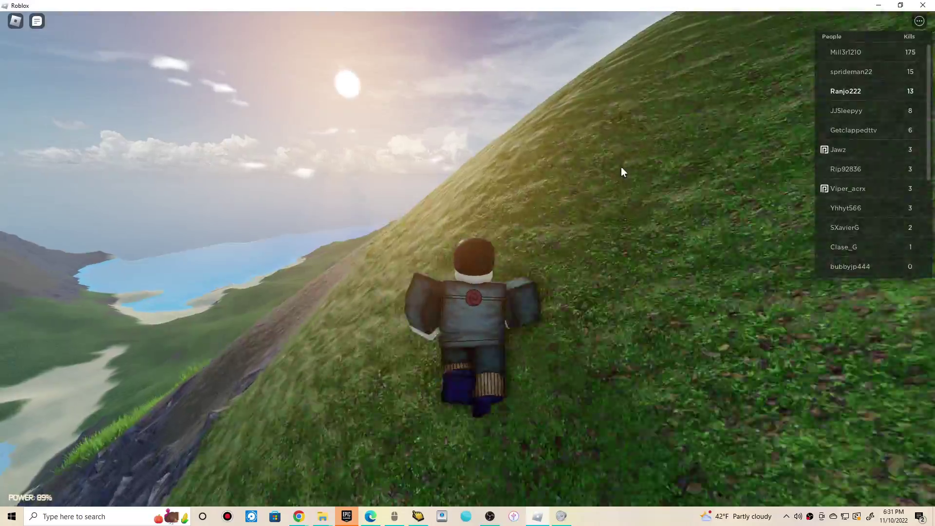
Follow the dirt path uphill with chat messages showing, then run through grass toward the tree
key("w")
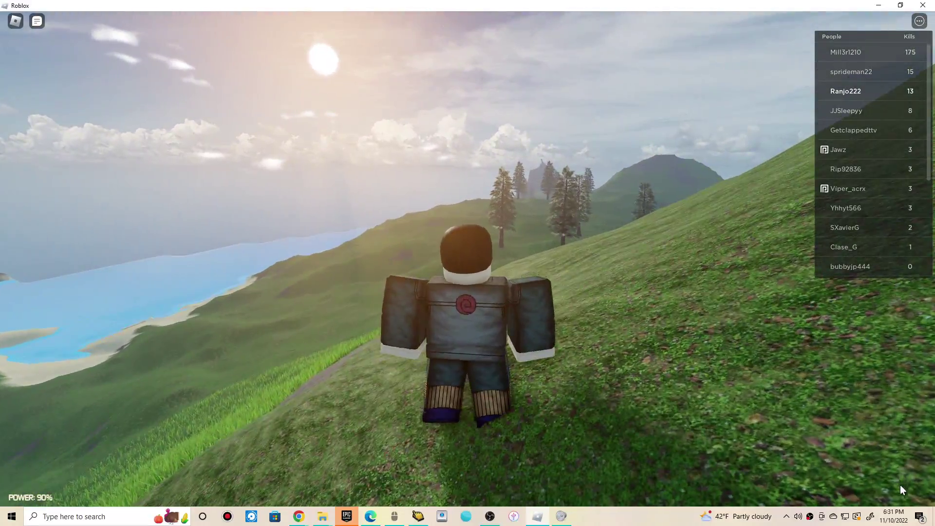
key("w")
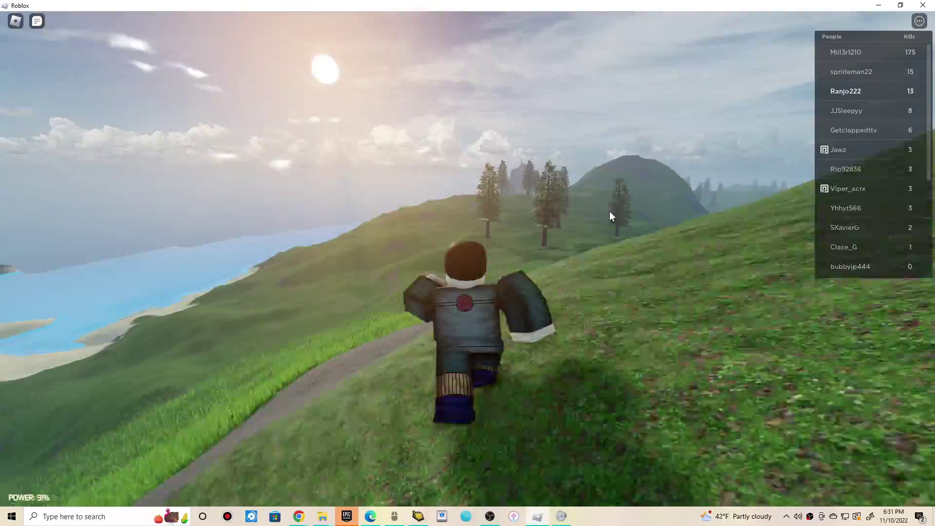
key("w")
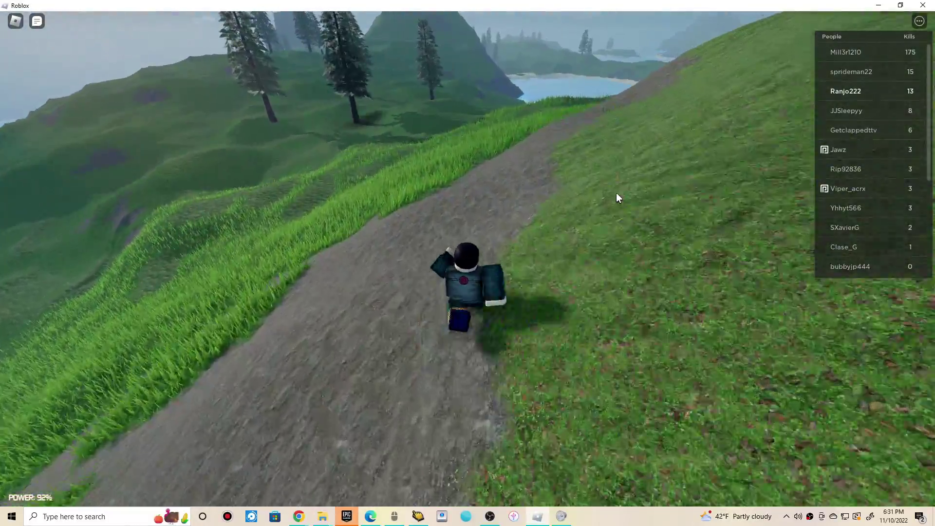
key("w")
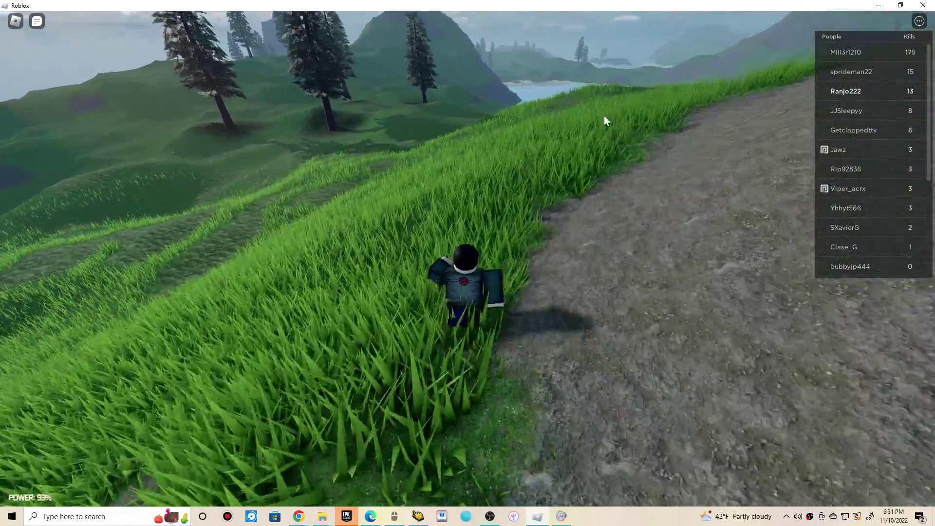
key("slash")
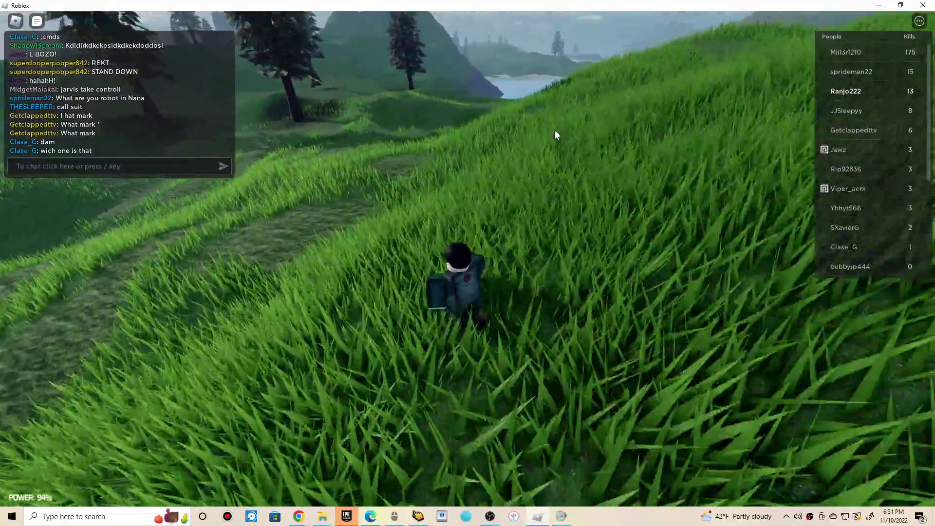
key("w")
key("w")
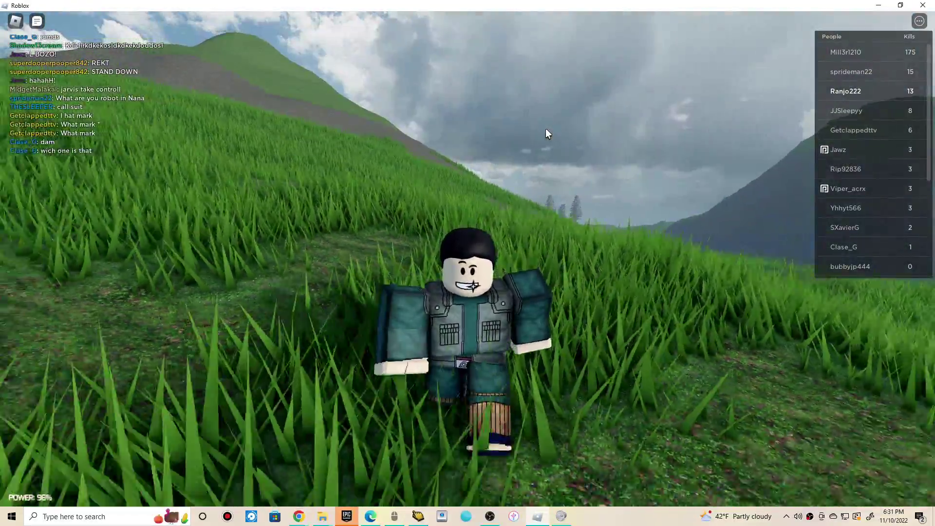
key("w")
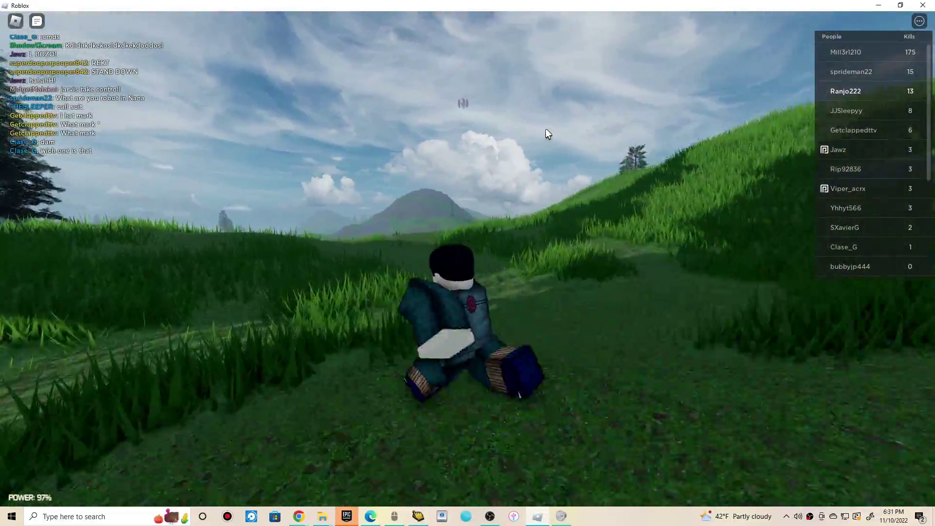
key("w")
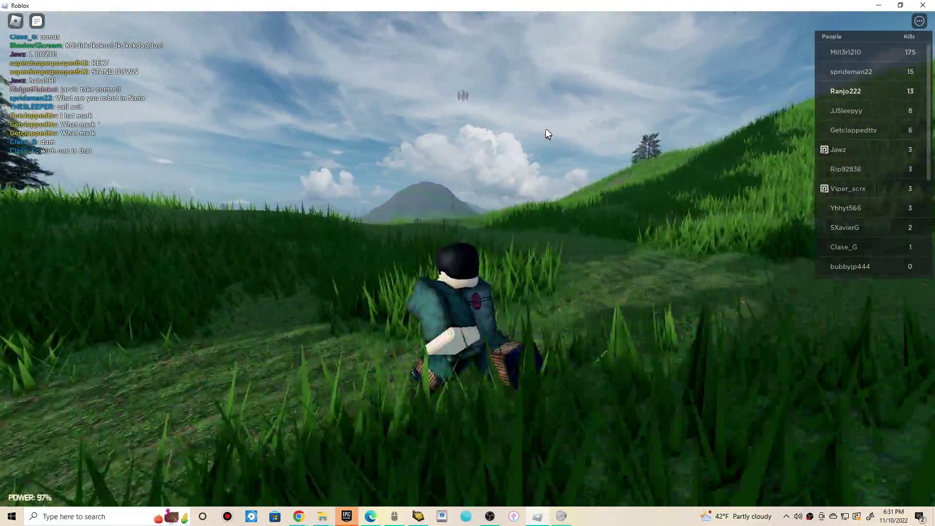
key("w")
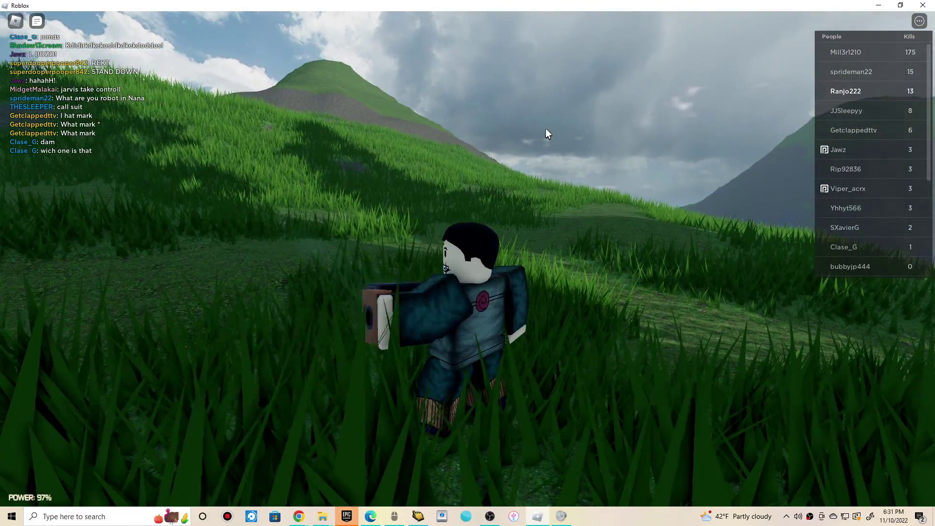
key("w")
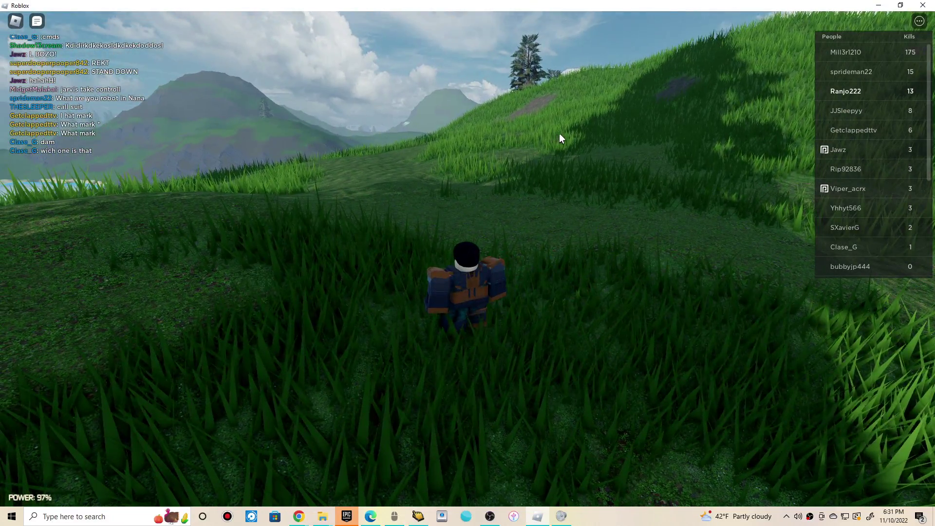
Take off over the islands, hover, and fire a single shot into the sky
key("space")
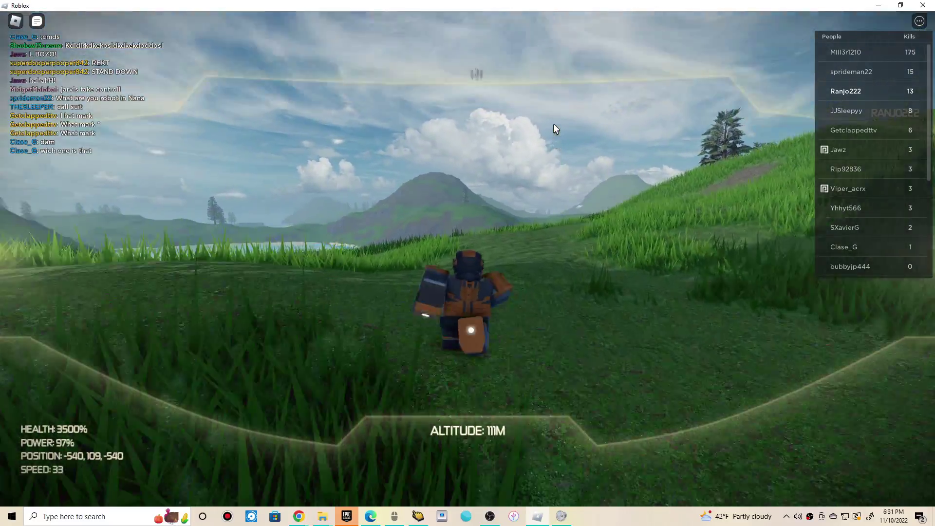
key("w")
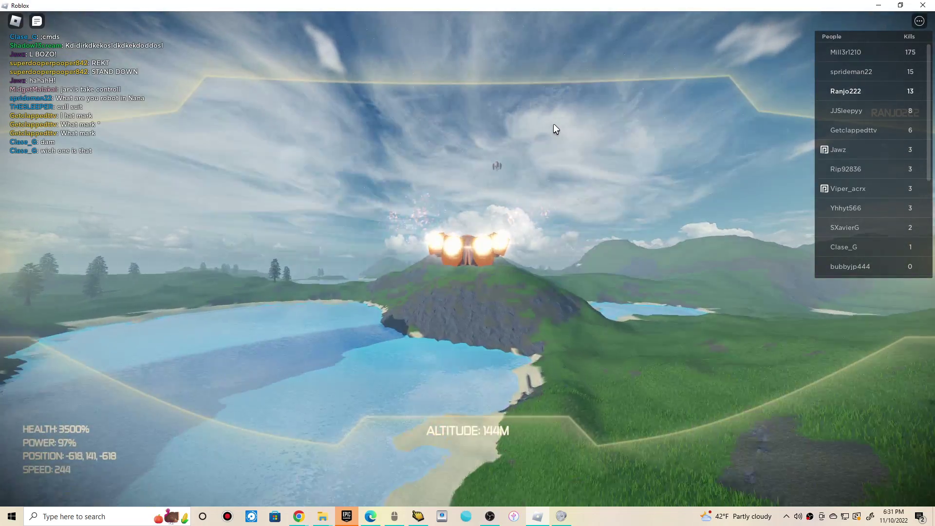
key("w")
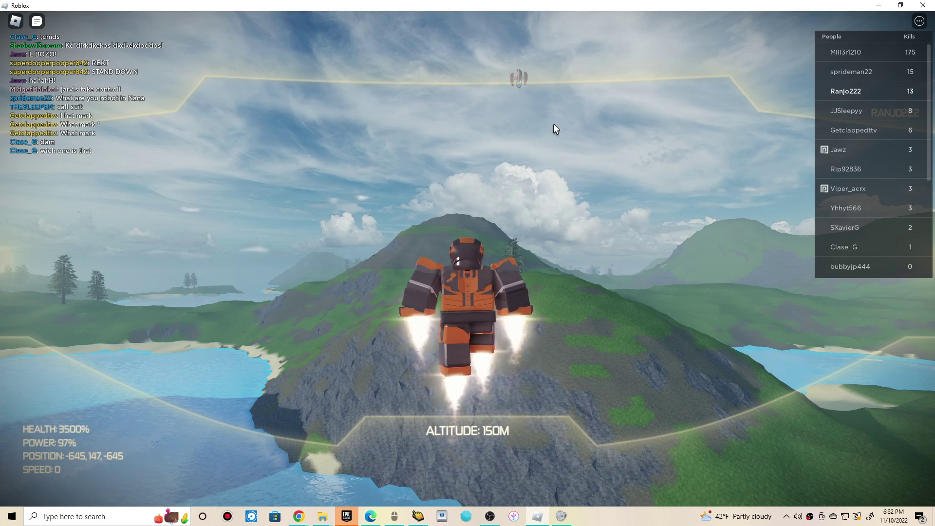
left_click(564, 125)
Fly on, hovering above the rocky hill and the lake, then boost toward the water
key("w")
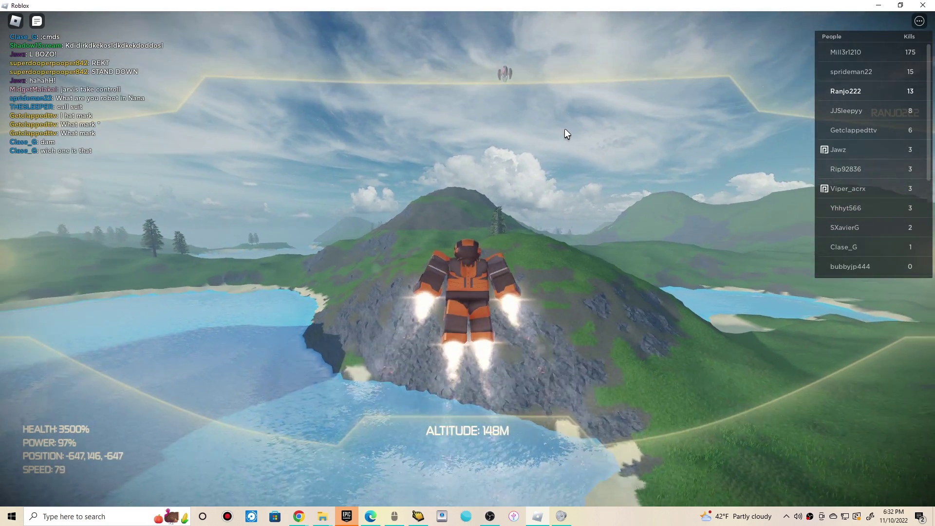
key("w")
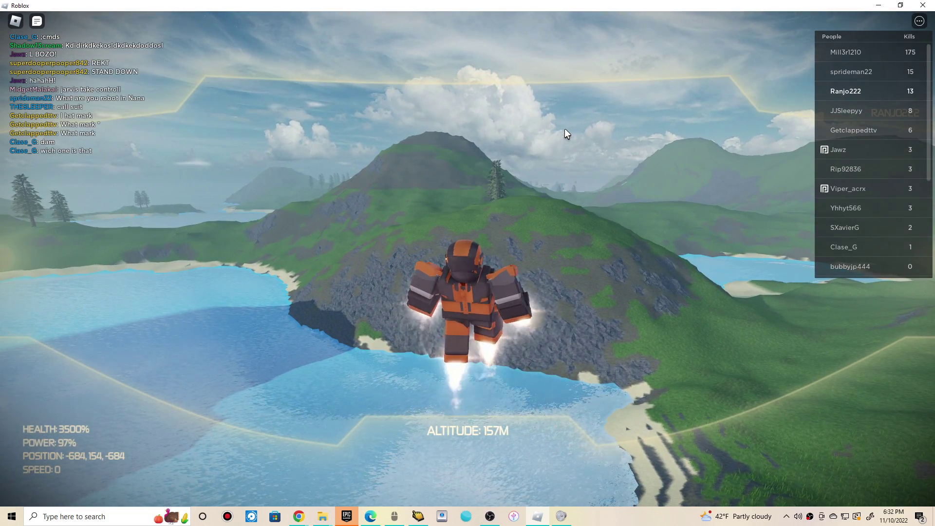
key("w")
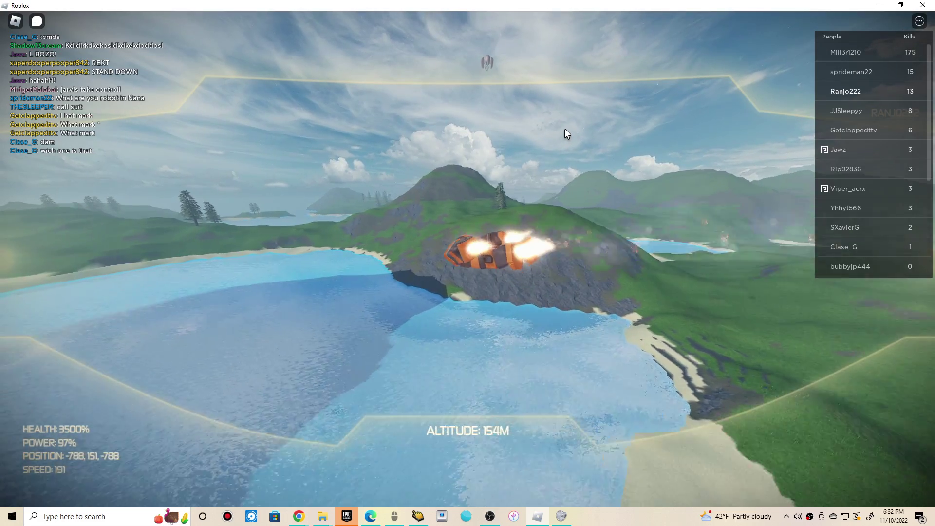
key("w")
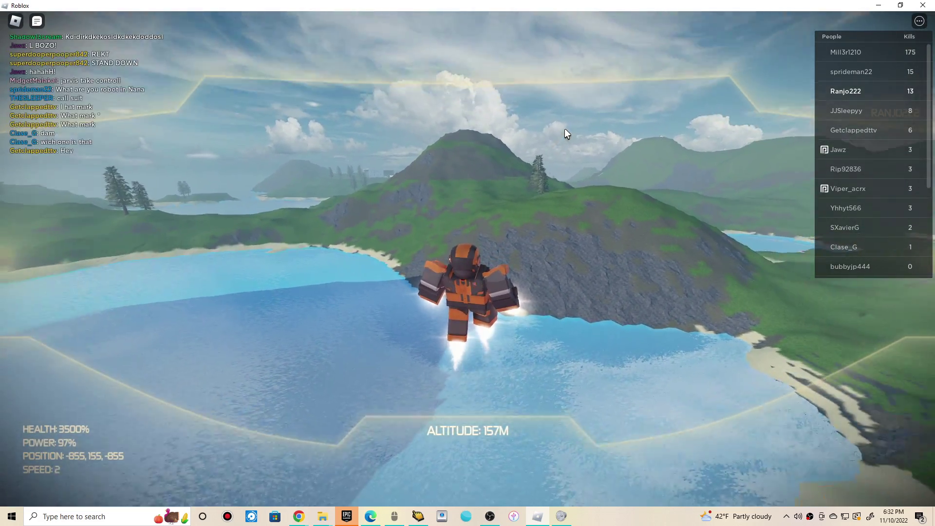
key("w")
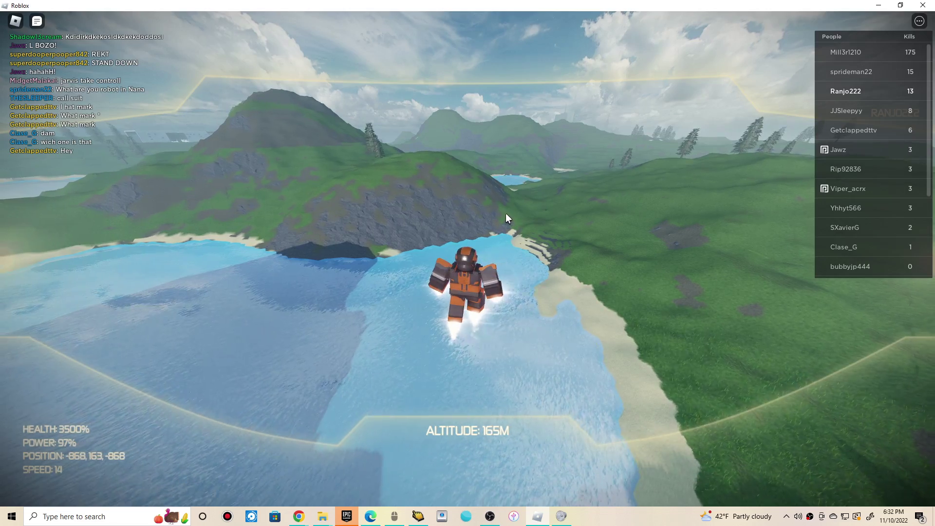
key("w")
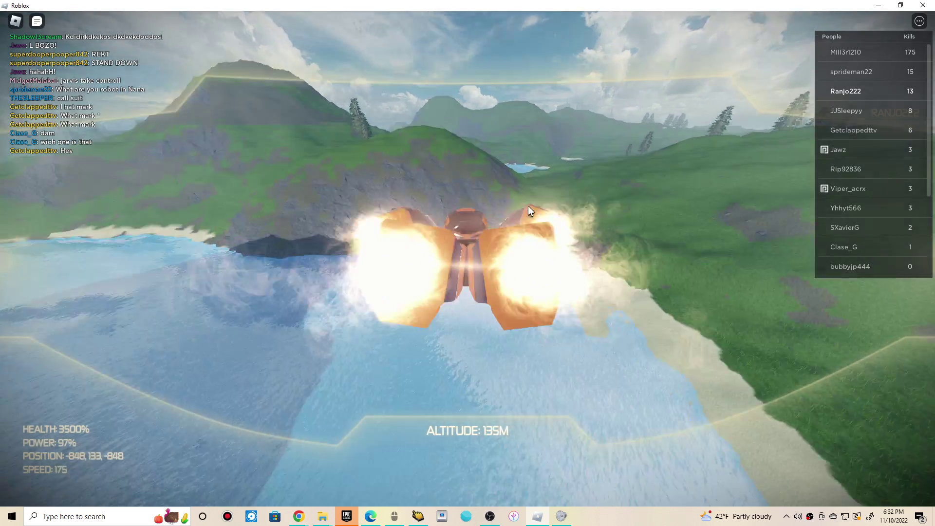
key("w")
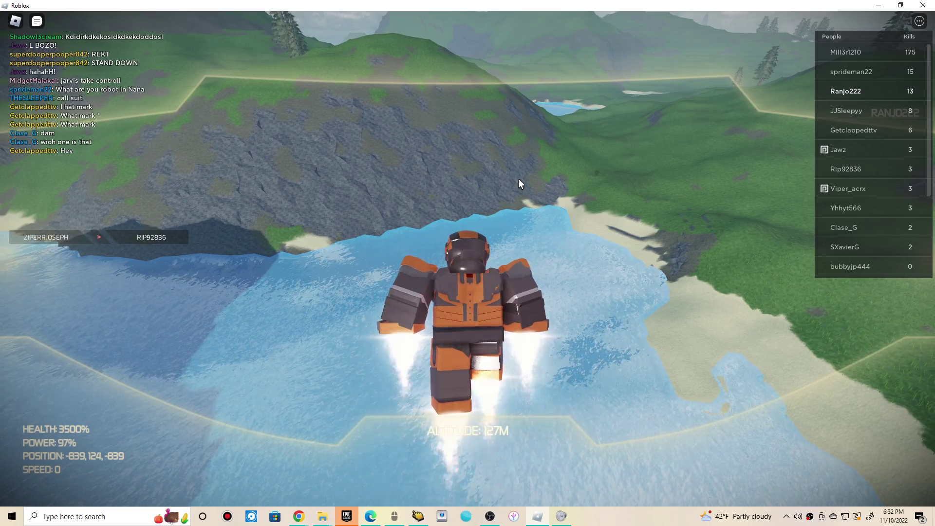
scroll(518, 175, "up", 5)
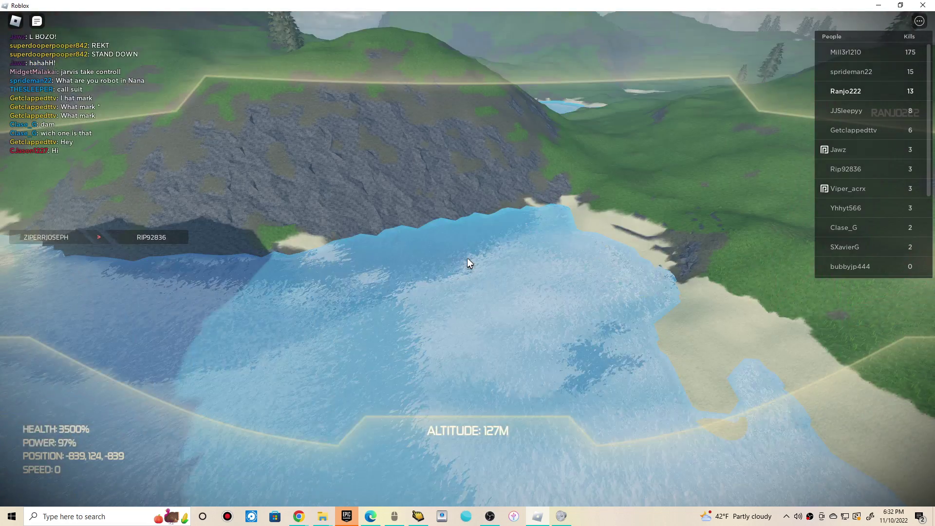
scroll(467, 258, "down", 5)
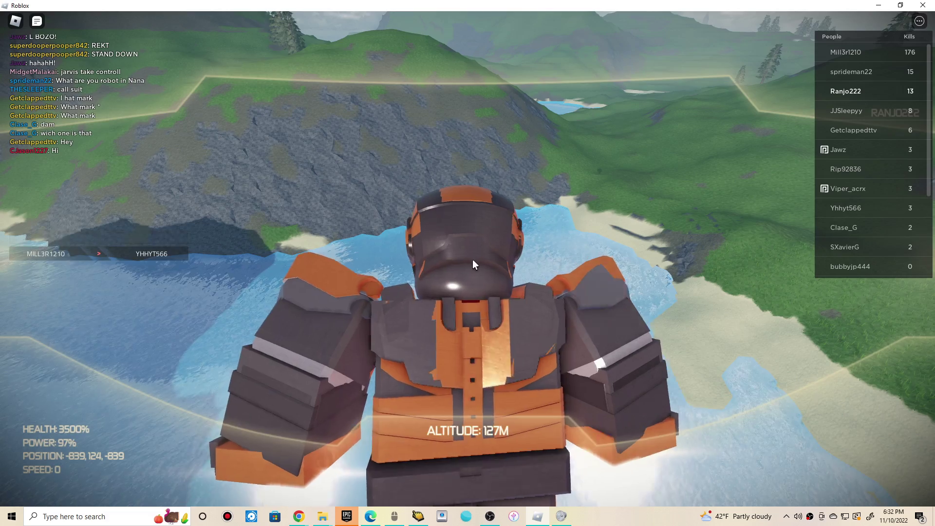
scroll(471, 258, "down", 3)
scroll(494, 218, "down", 3)
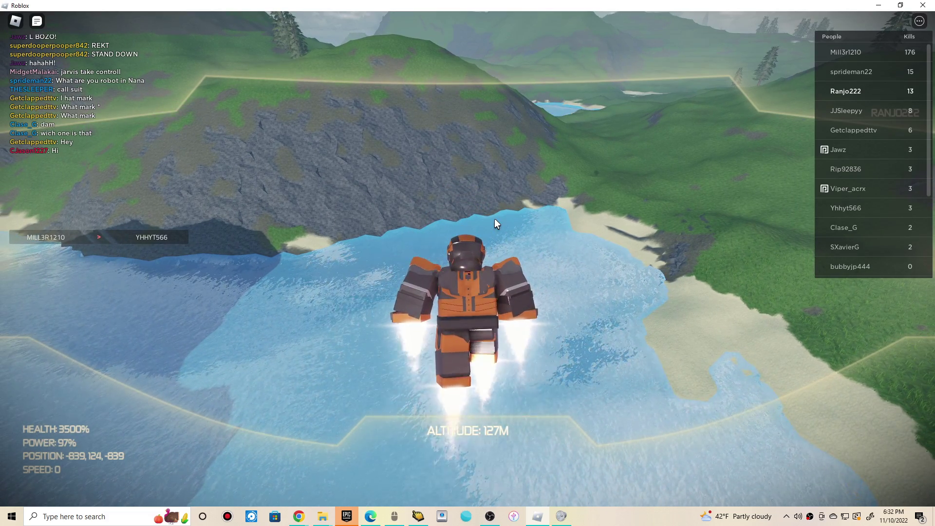
Fire the beam at the rocky hill, orbit the view, and speed off toward the city
left_click(494, 218)
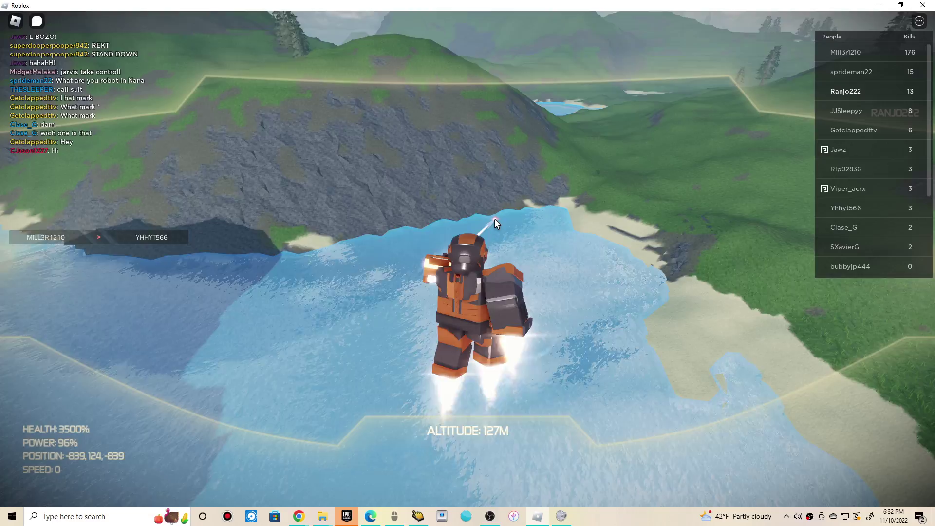
left_click(523, 201)
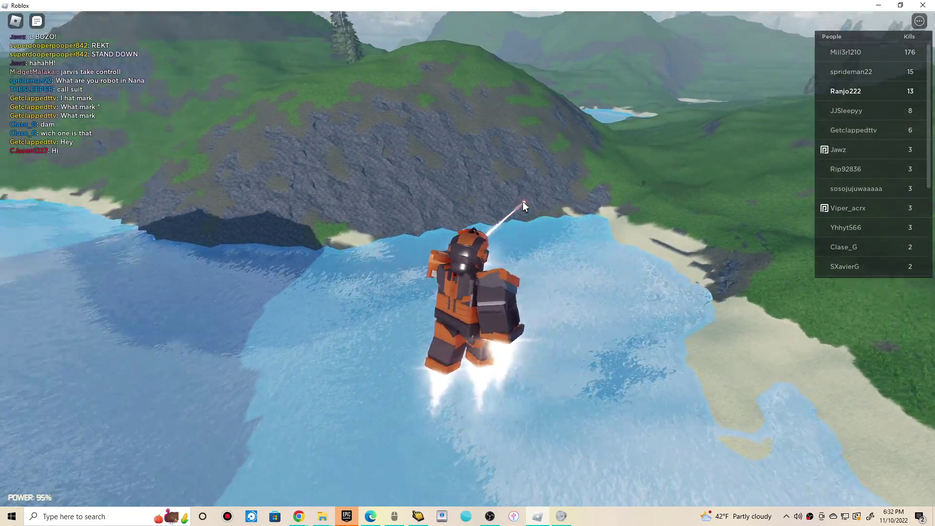
left_click_drag(524, 201, 532, 221)
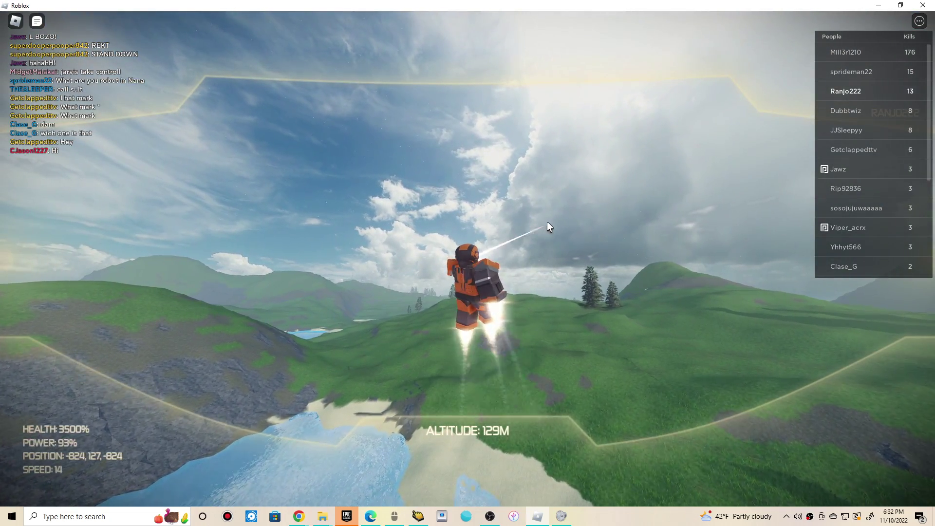
key("w")
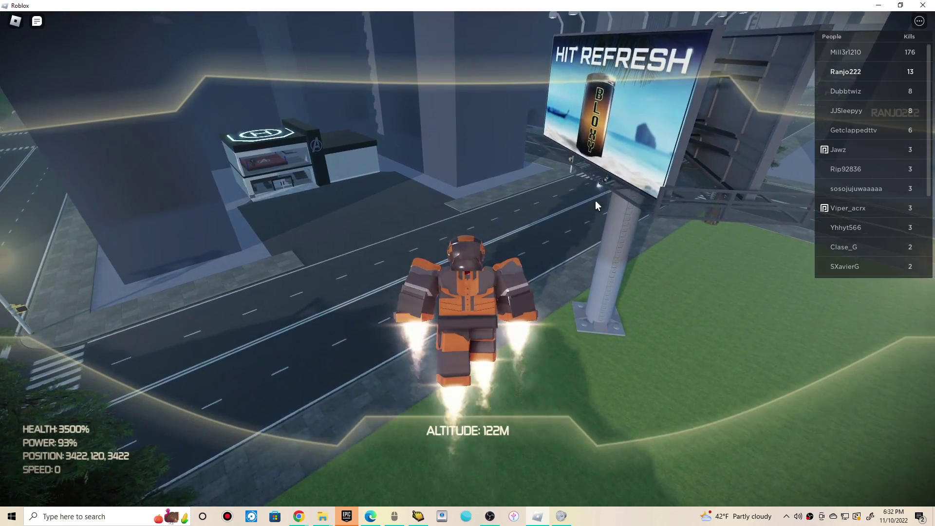
Fly into the city and fire lasers at the target near the billboard
key("w")
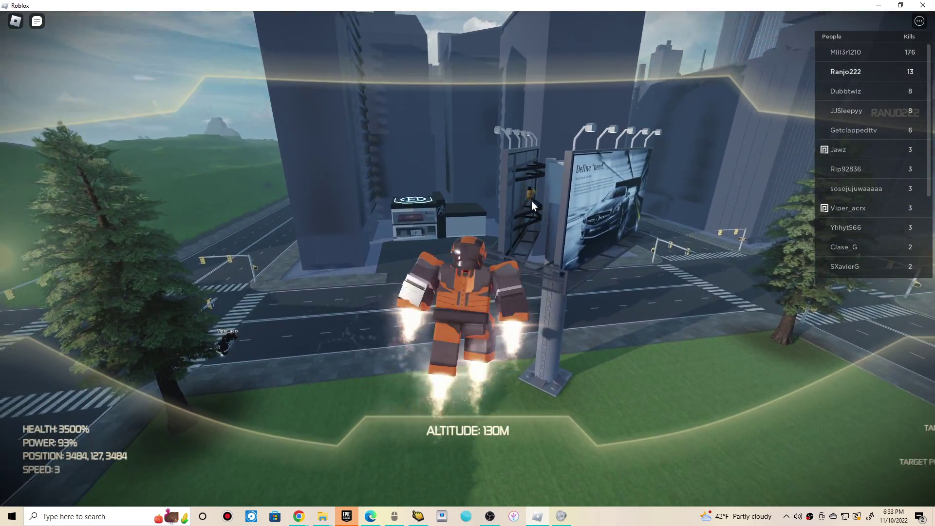
left_click(535, 182)
left_click_drag(535, 183, 544, 212)
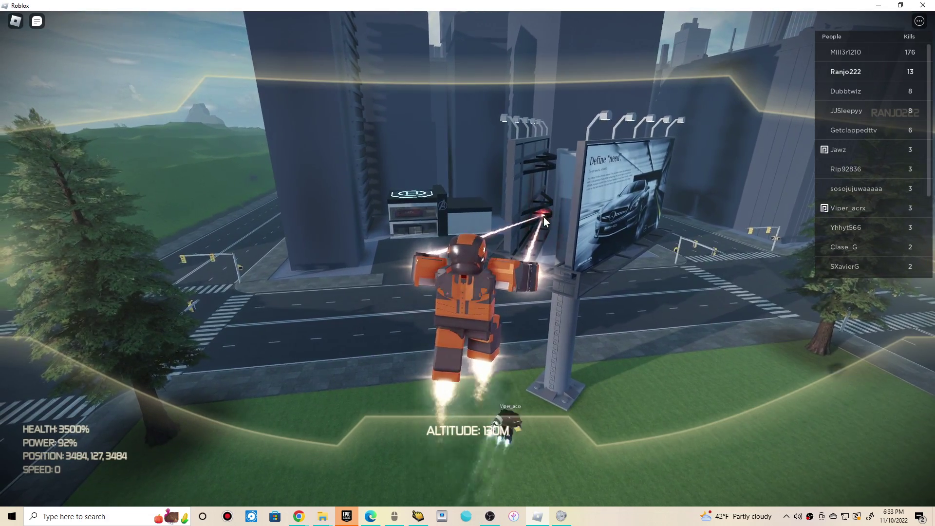
key("w")
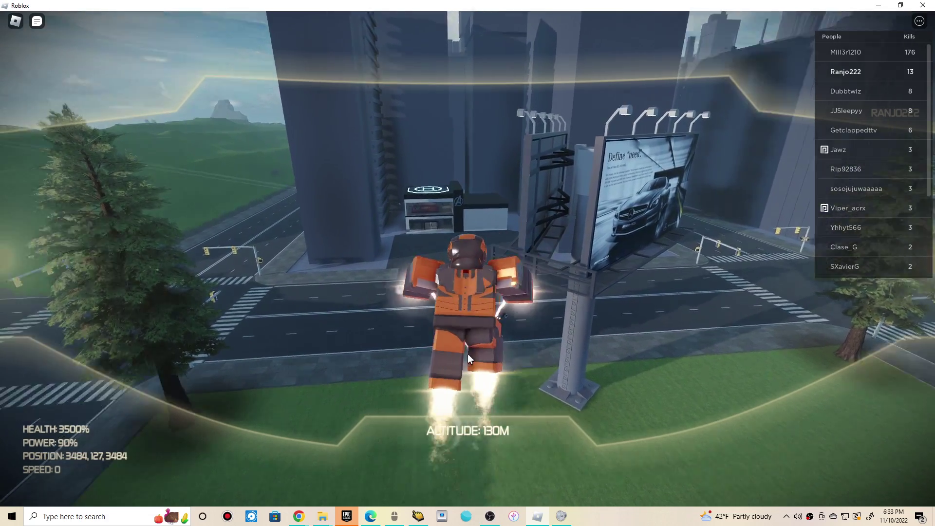
Swoop low along the city streets, then climb high above the skyline toward the tower
key("w")
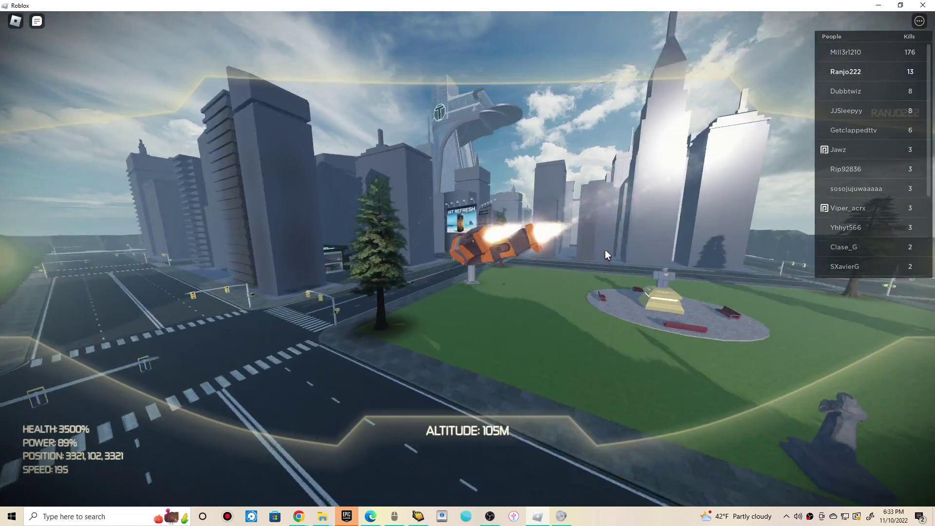
key("w")
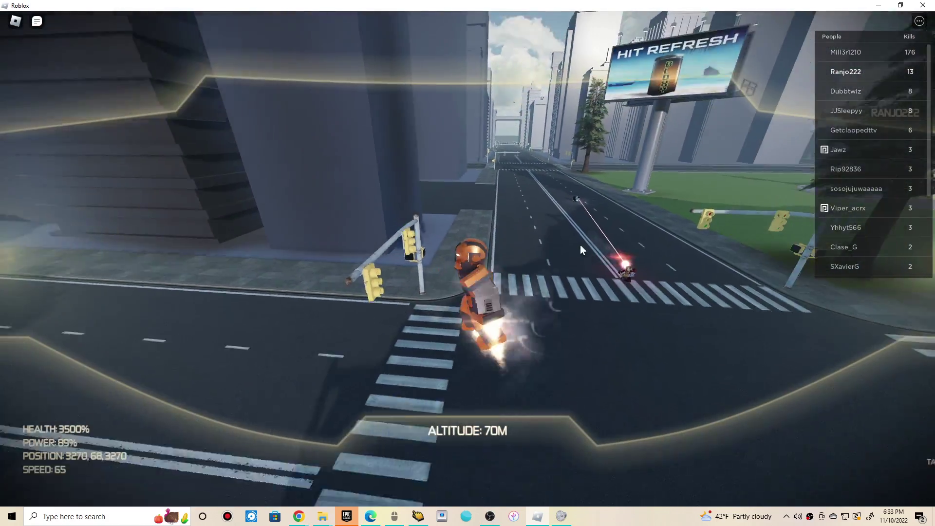
key("w")
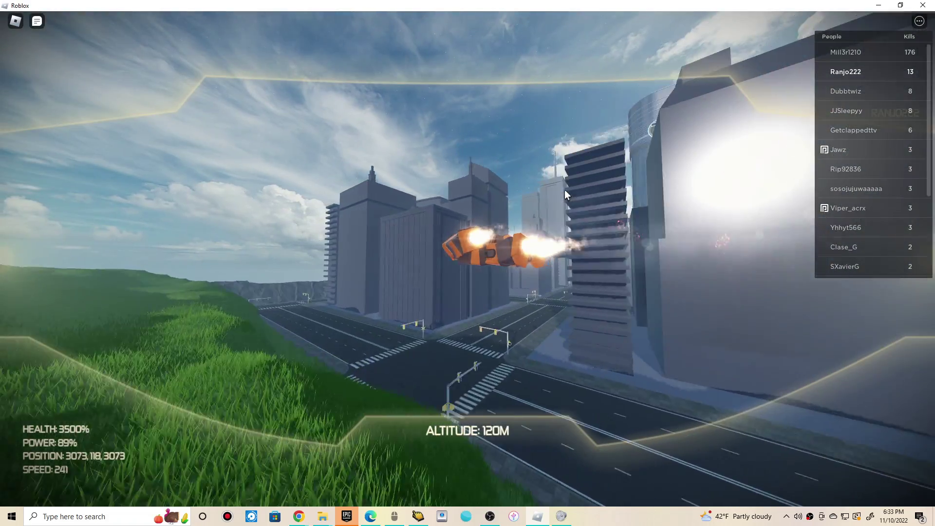
key("w")
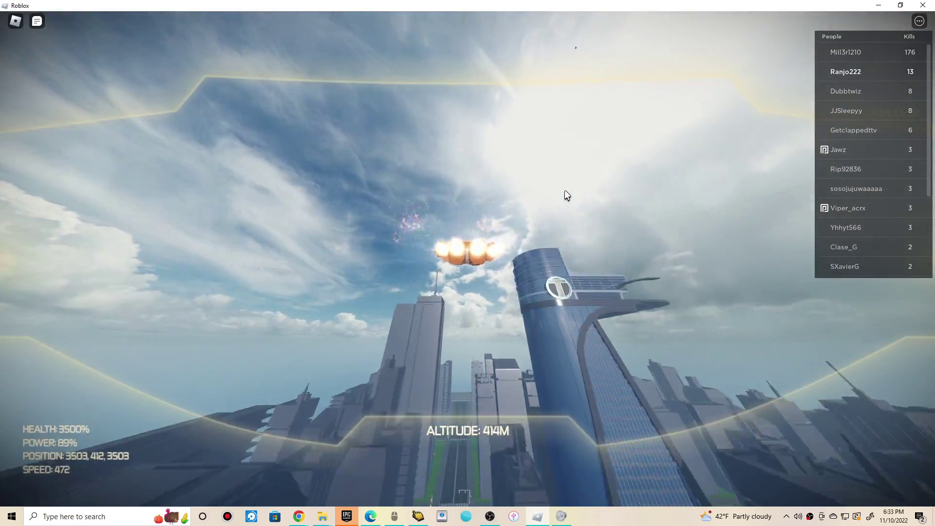
key("w")
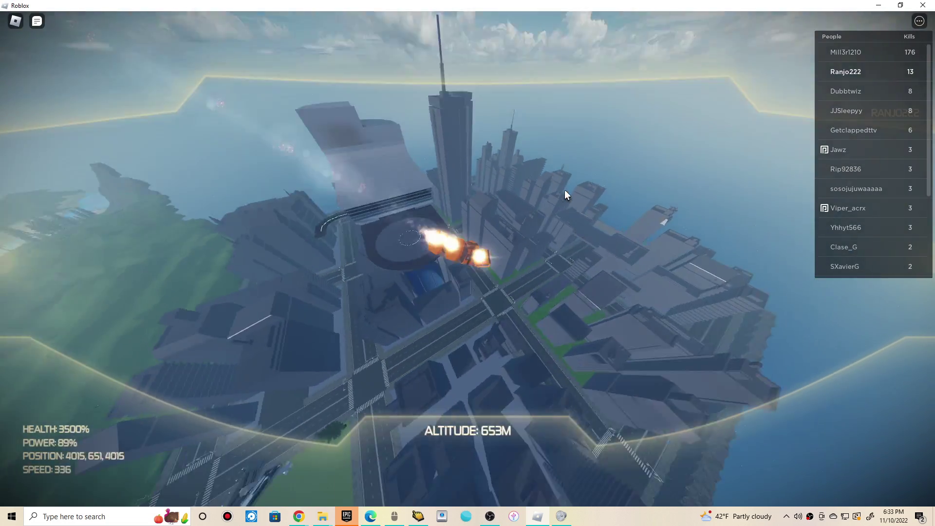
Hover beside the tower platform and fire twin lasers at the player there
key("w")
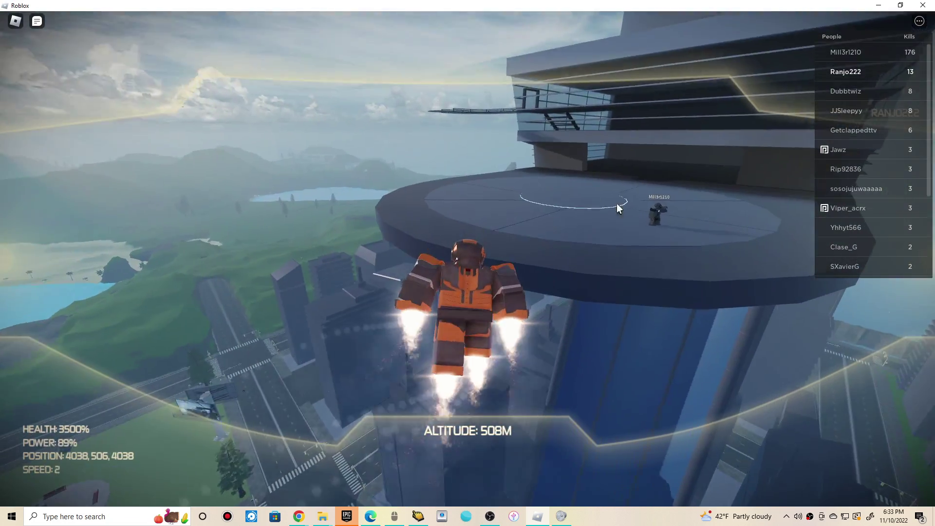
left_click_drag(674, 208, 611, 188)
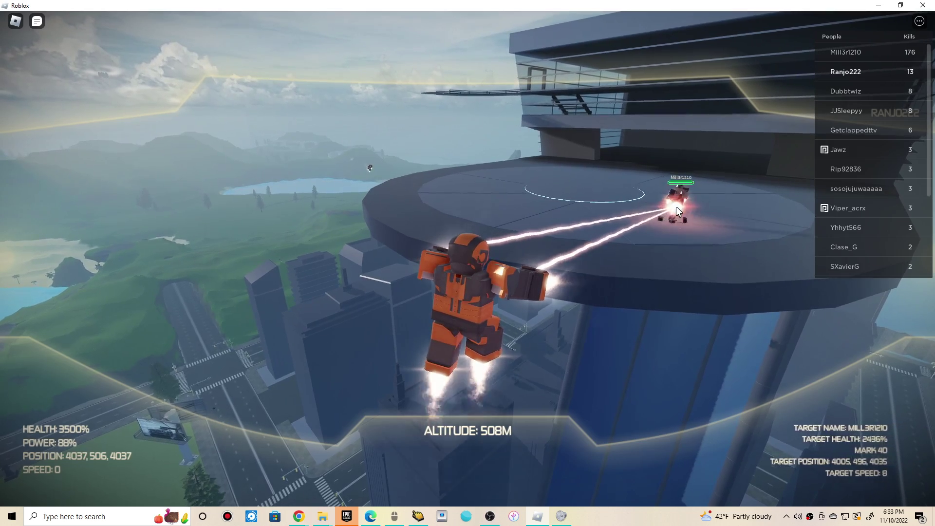
key("w")
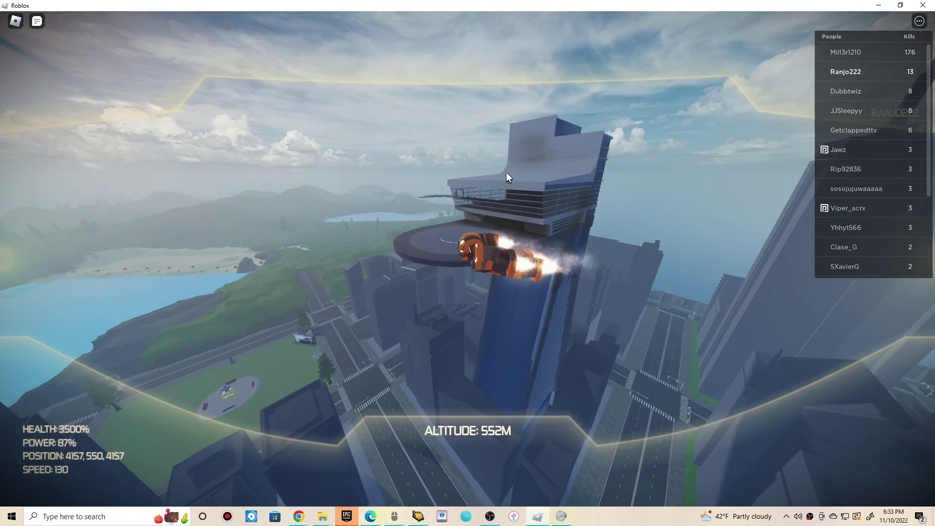
Circle the tower, climb past its top and land on the rooftop at 556 m
key("w")
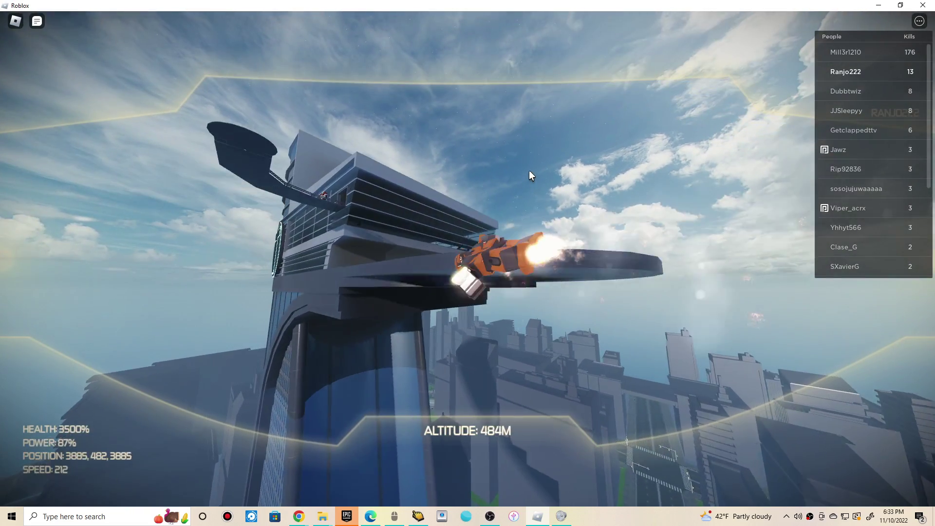
key("w")
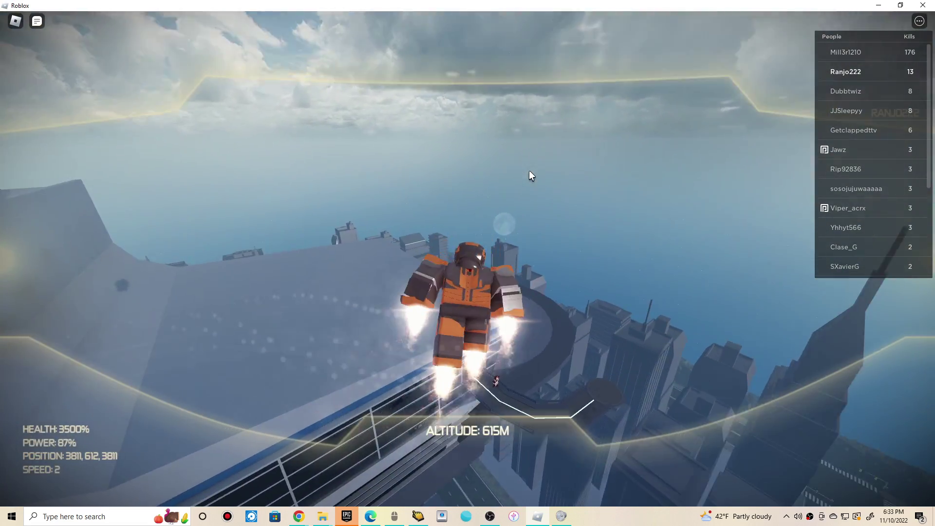
key("w")
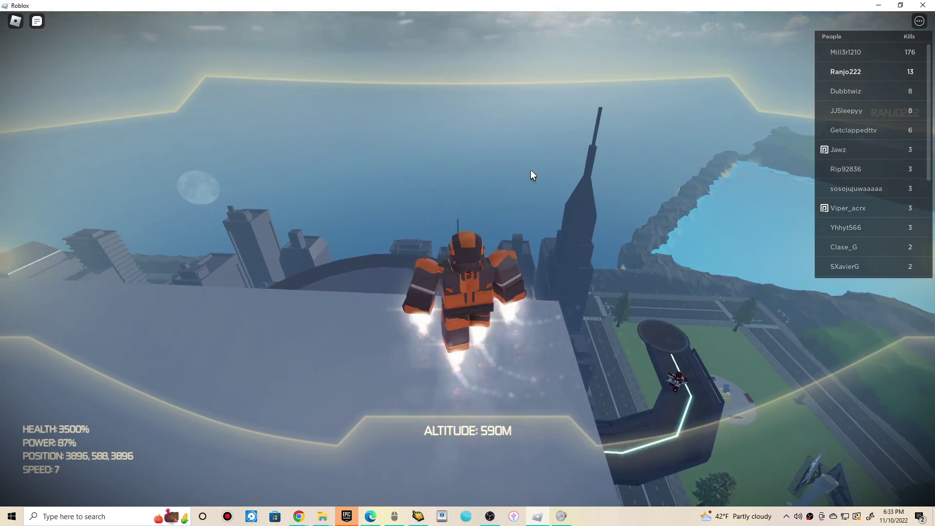
left_click_drag(531, 173, 801, 199)
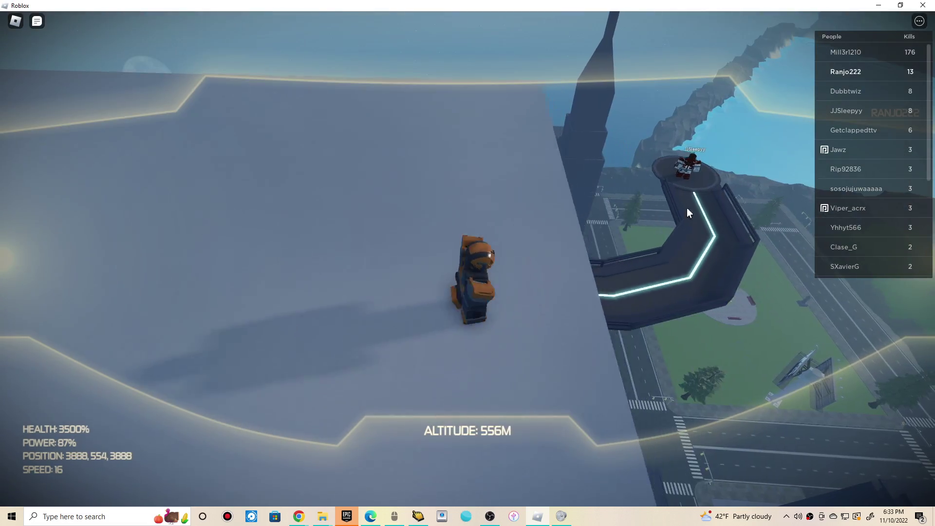
Walk onto the round platform beside another player and past the explosion
key("w")
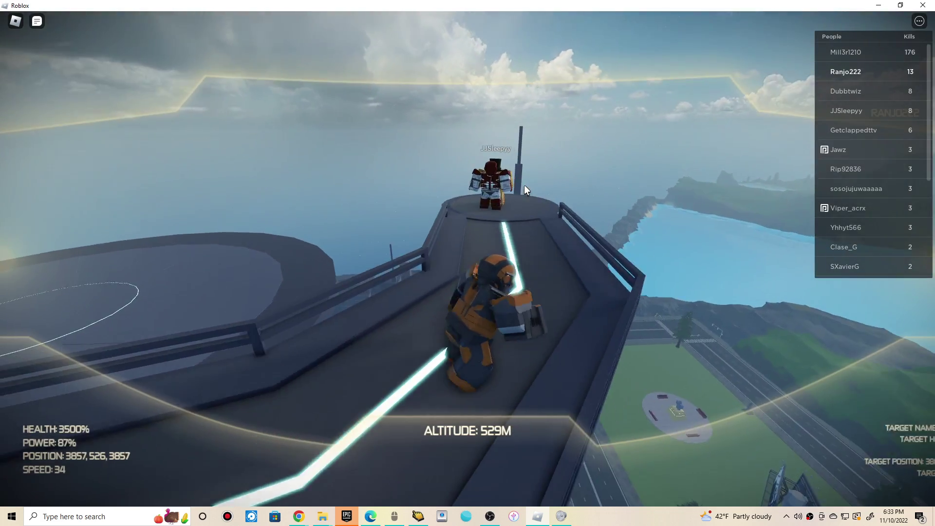
key("w")
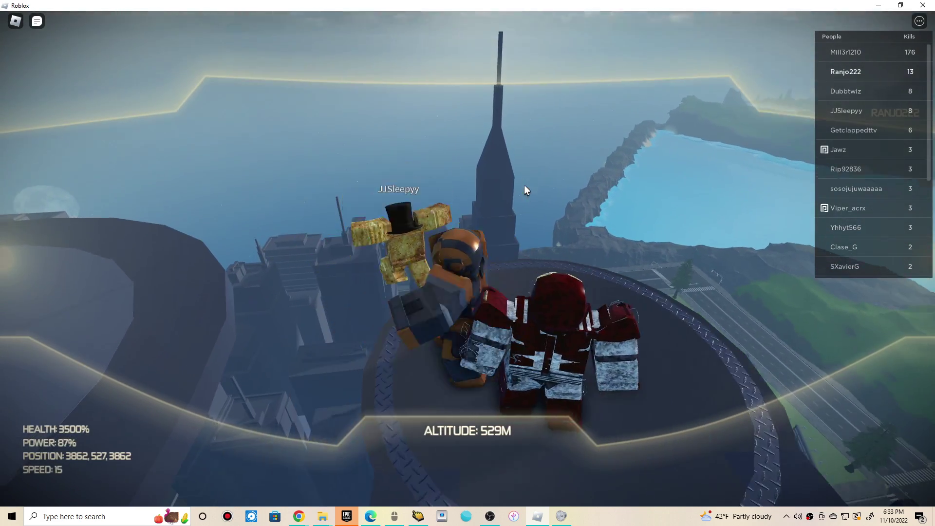
key("w")
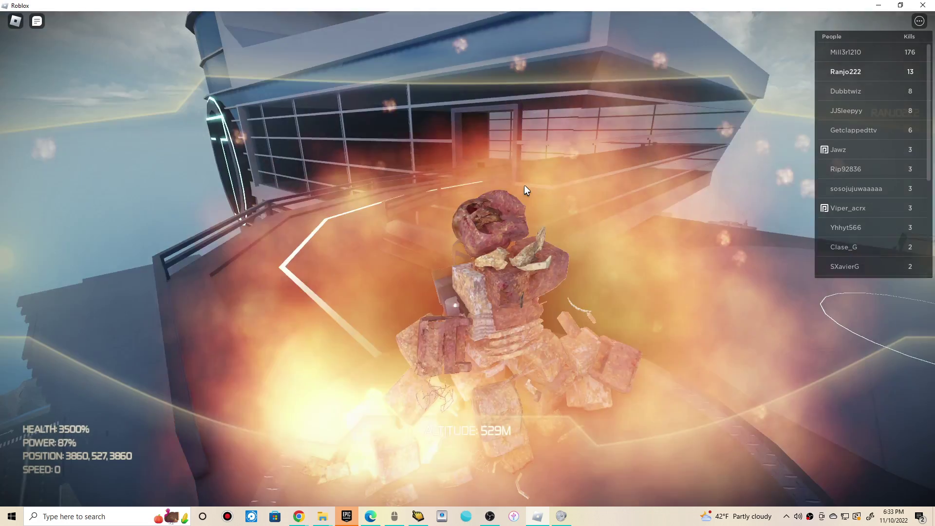
key("w")
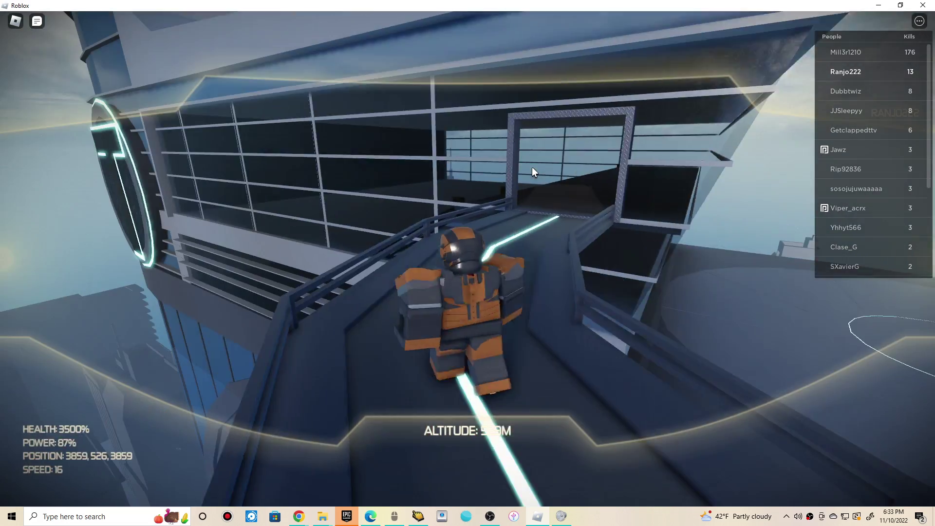
Walk through the tower interior, up the stairs and out onto the outdoor platform
key("w")
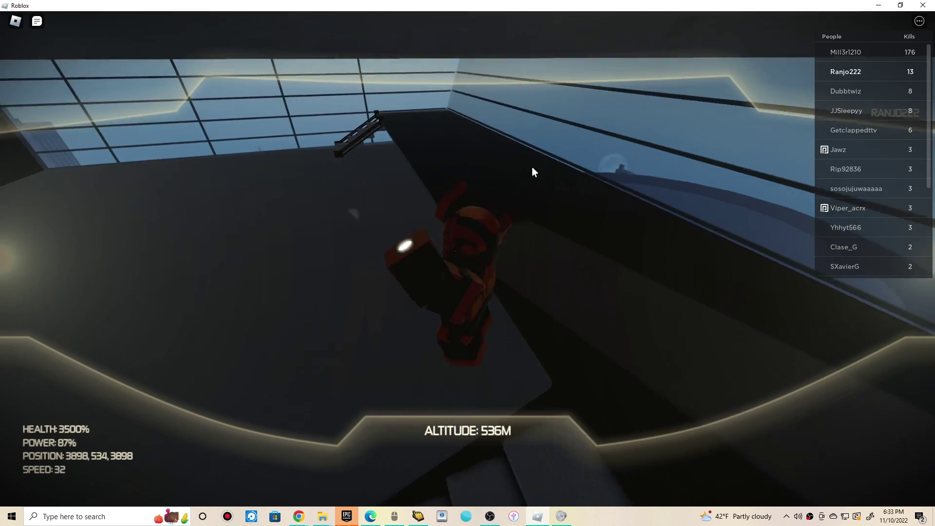
key("w")
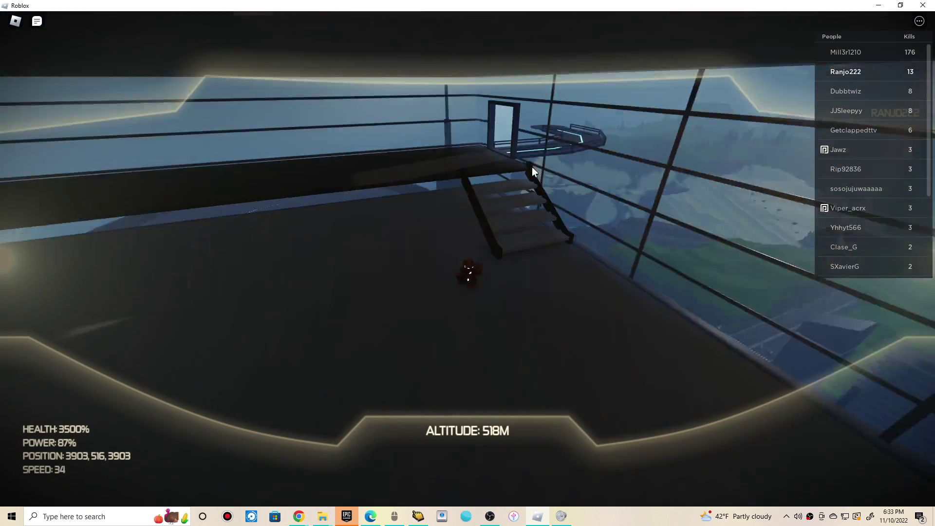
key("w")
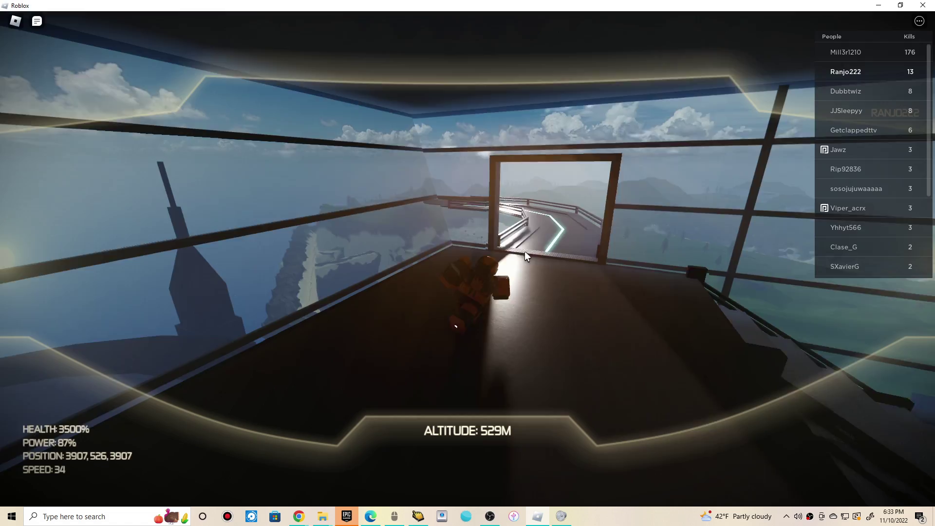
key("w")
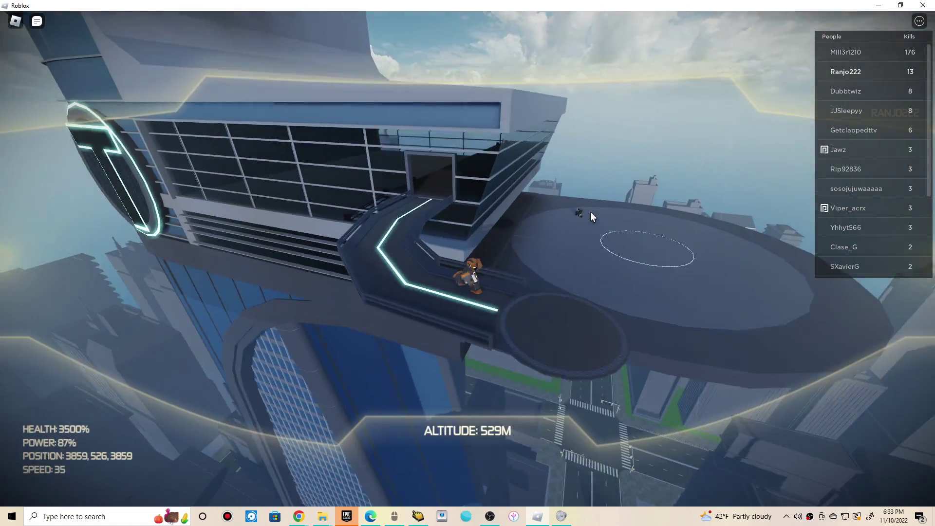
key("w")
scroll(608, 233, "up", 5)
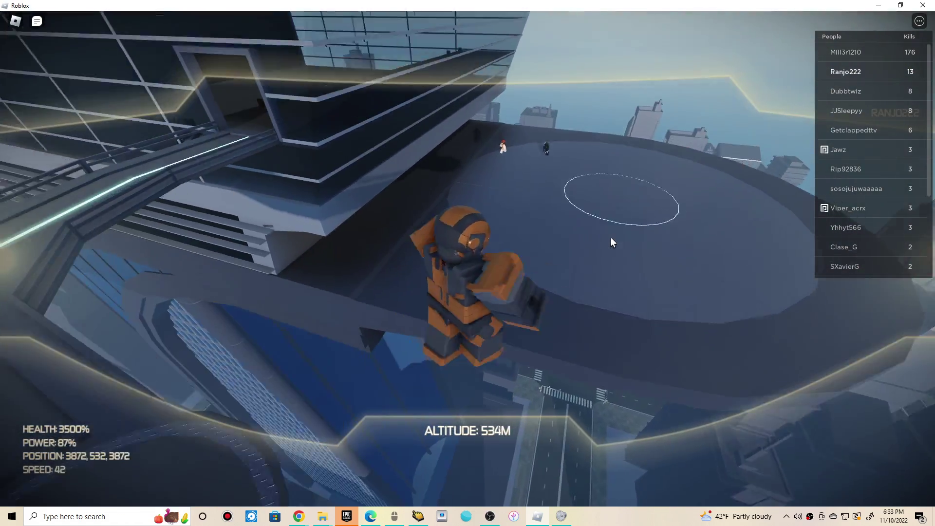
Take off, hover by the landing pad and laser Yhhyt566 until destroyed, reaching 14 kills
key("w")
key("space")
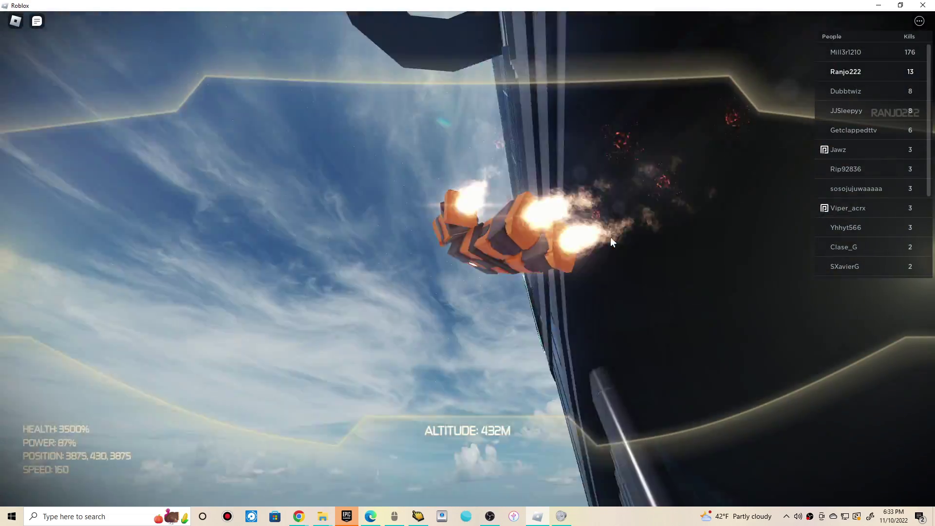
key("w")
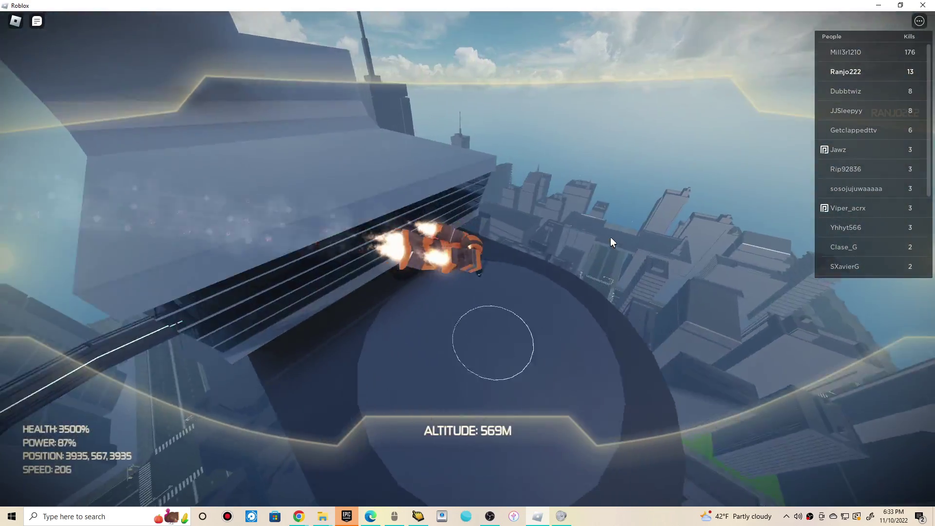
key("w")
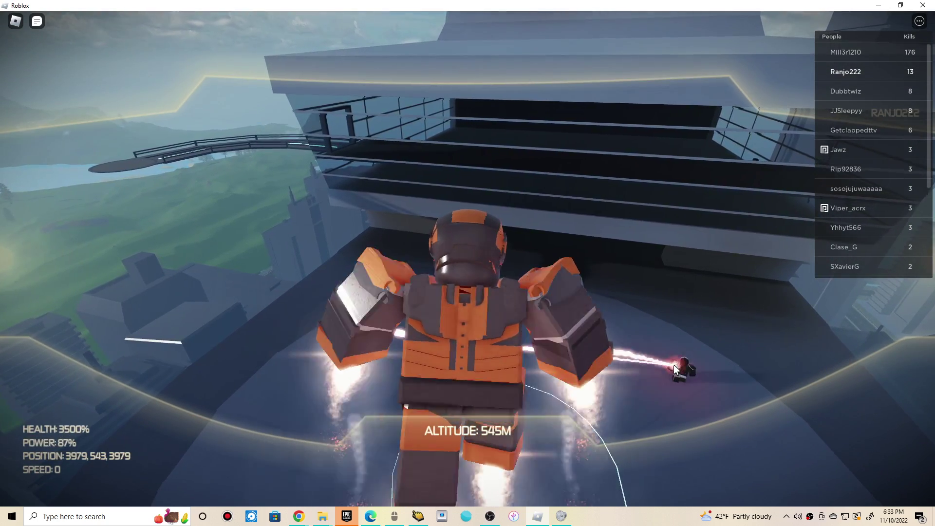
left_click(673, 365)
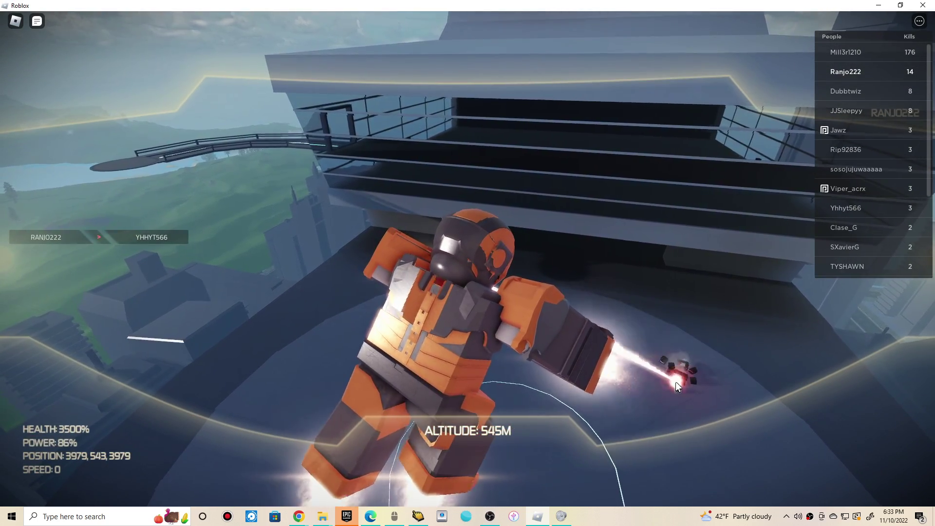
left_click_drag(675, 382, 672, 359)
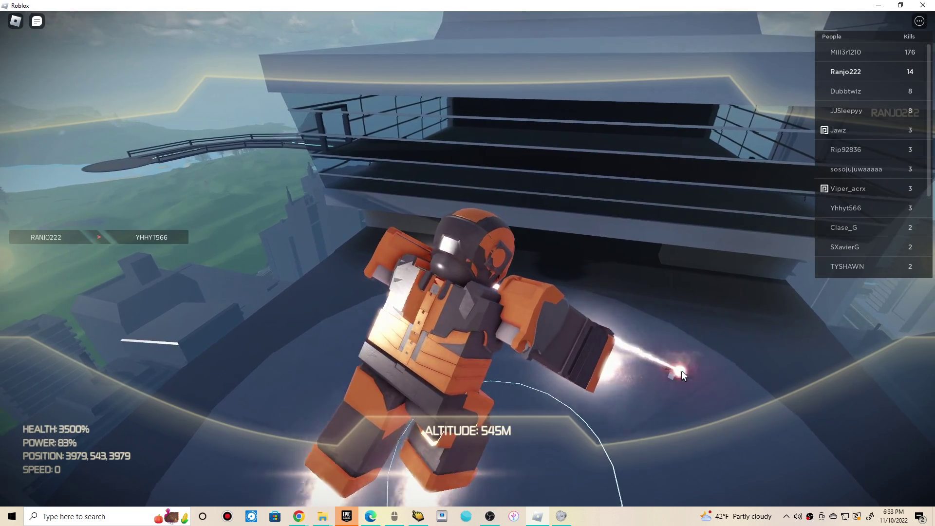
key("w")
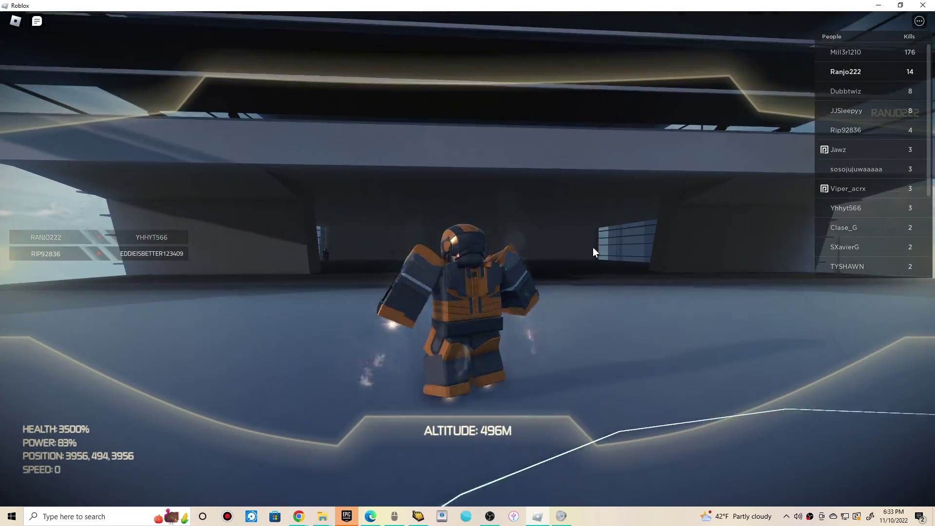
Walk into the dark tower interior and laser Mill3r1210, raising kills to 16
key("w")
key("w")
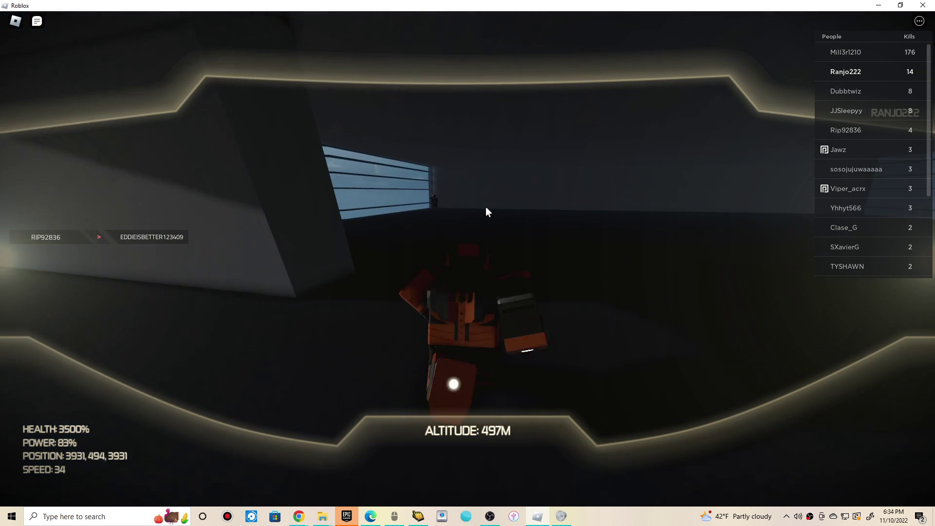
mouse_move(435, 195)
left_mouse_down()
mouse_move(413, 196)
mouse_move(463, 202)
mouse_move(481, 188)
mouse_move(490, 203)
mouse_move(481, 198)
left_mouse_up()
key("w")
key("w")
key("w")
key("s")
key("w")
key("w")
key("s")
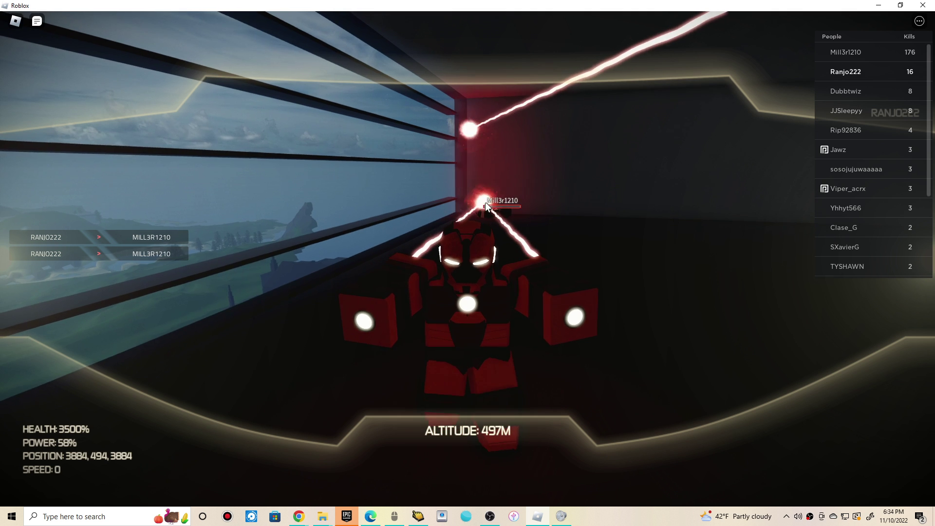
mouse_move(481, 197)
left_mouse_down()
mouse_move(523, 153)
mouse_move(583, 115)
mouse_move(571, 161)
mouse_move(621, 161)
left_mouse_up()
key("w")
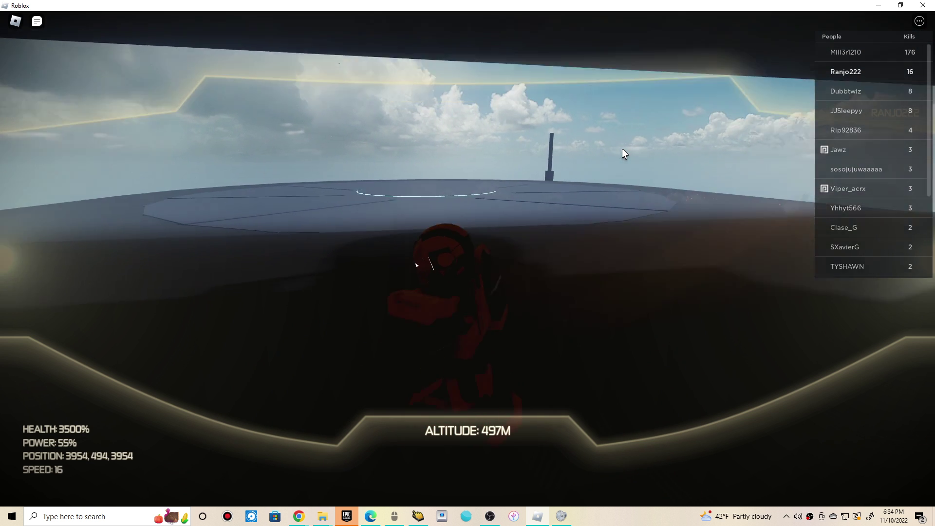
Walk across the tower rooftop while turning the view toward the structure behind
right_click(622, 148)
key("w")
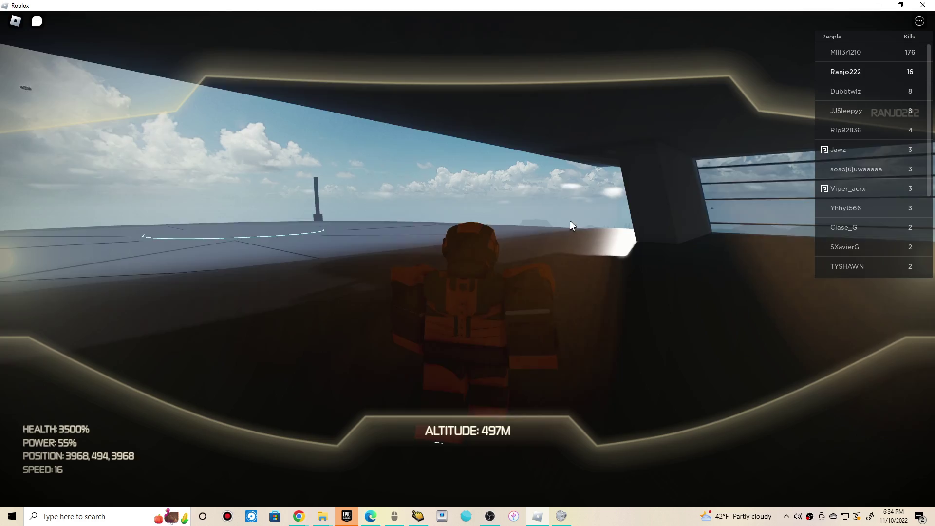
key("w")
left_click_drag(569, 219, 496, 205)
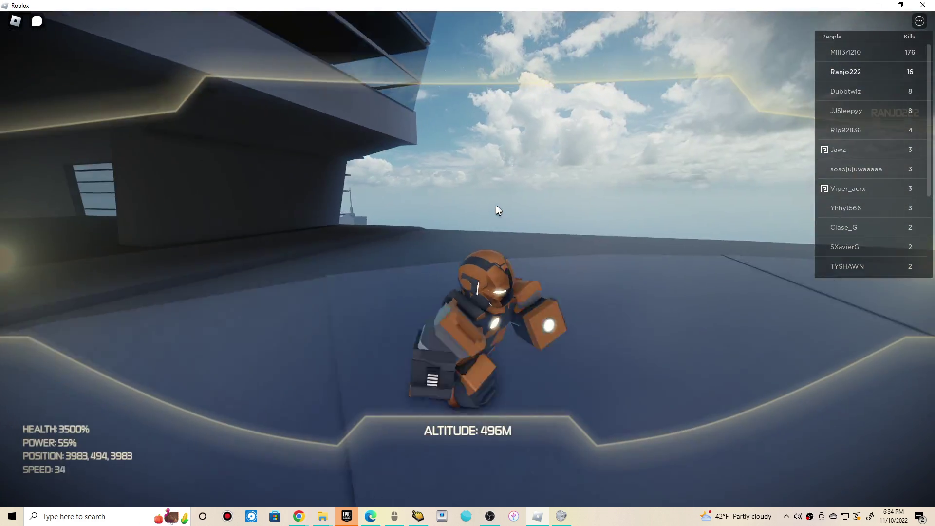
Take off over the city and fire twin beams at the flying enemy player
key("w")
key("space")
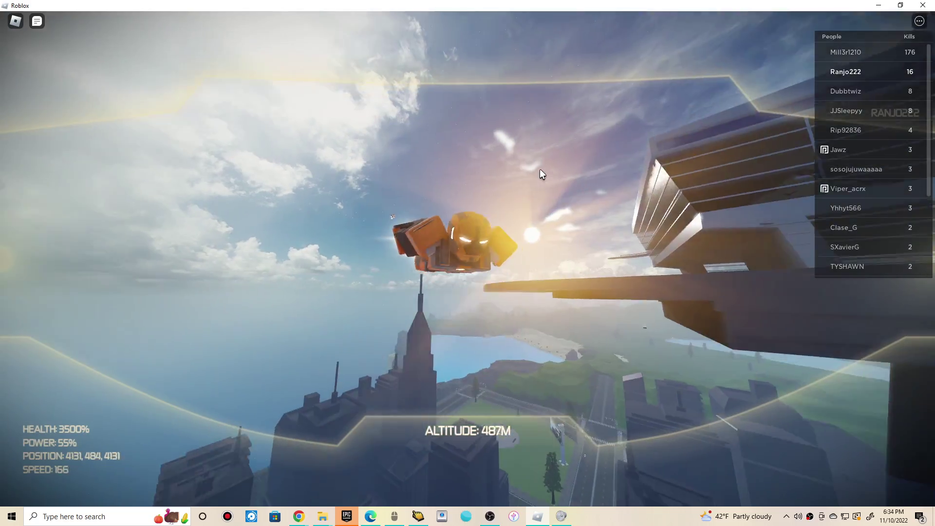
key("w")
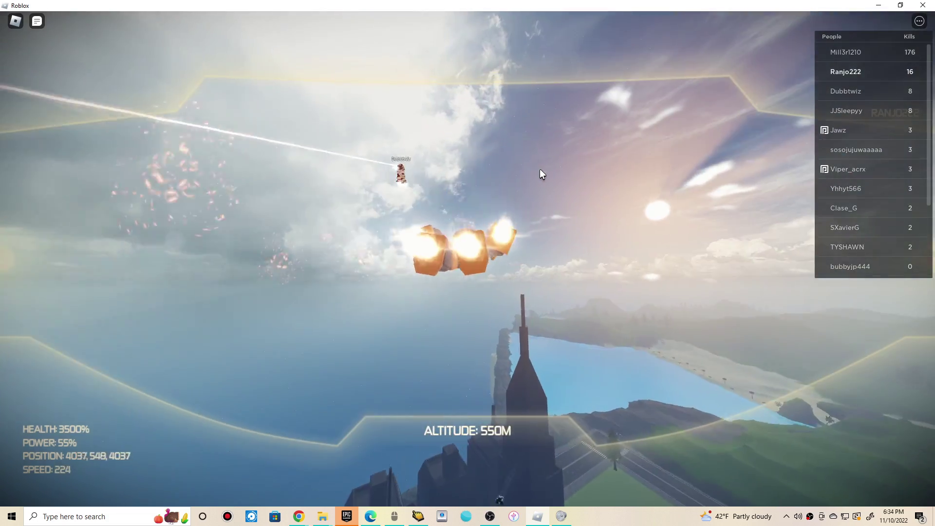
left_click(424, 157)
mouse_move(534, 117)
left_mouse_down()
mouse_move(487, 181)
mouse_move(382, 245)
left_mouse_up()
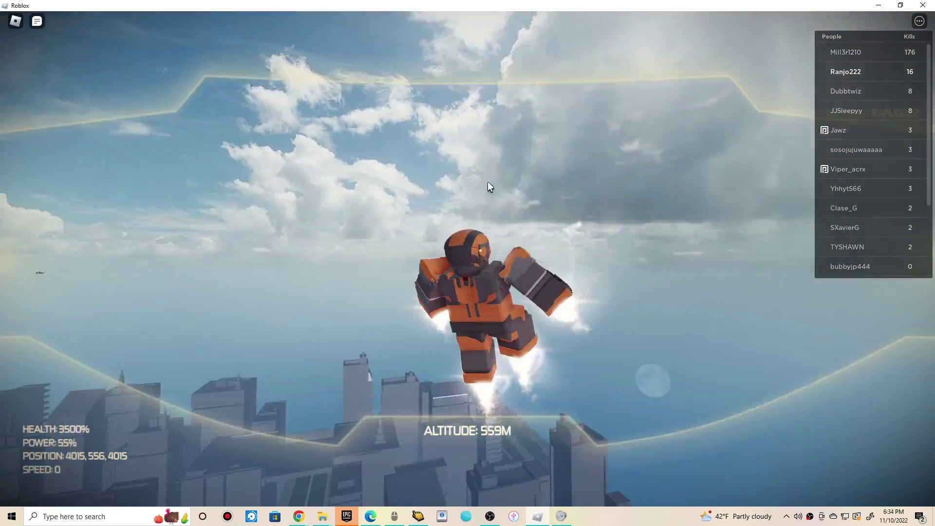
key("w")
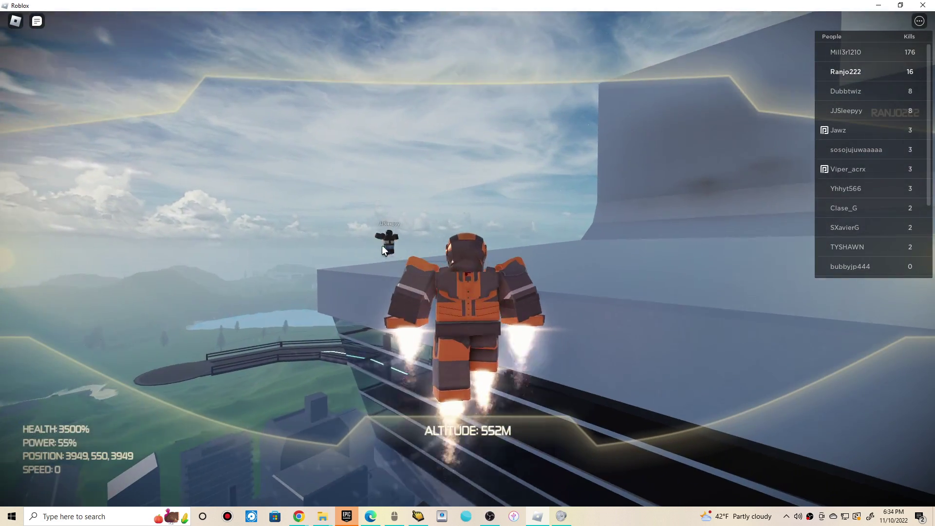
key("w")
left_click_drag(566, 181, 614, 159)
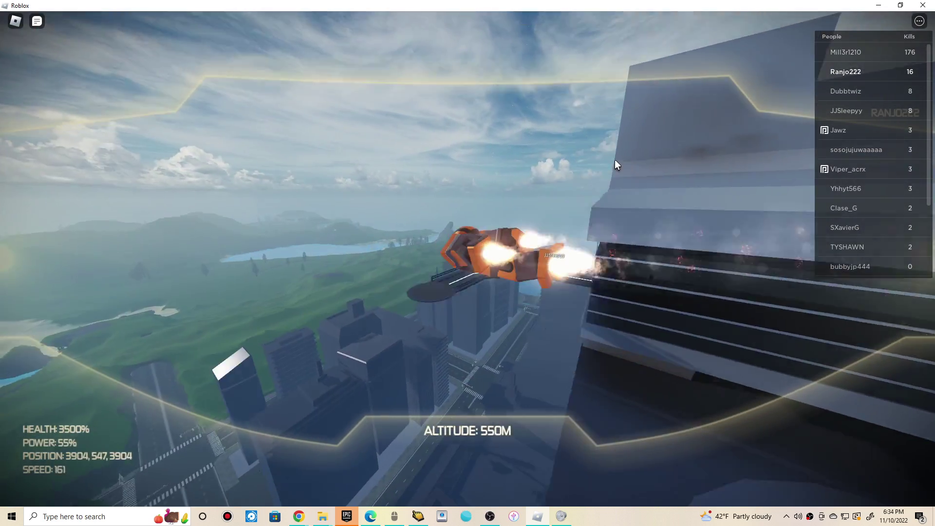
Dive to a city rooftop, walk to its edge and jump off flying
key("w")
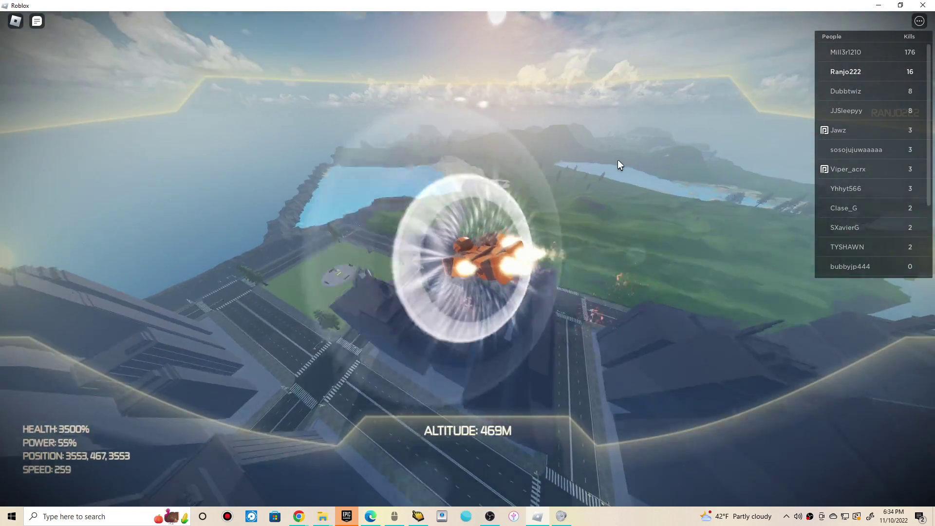
mouse_move(618, 159)
left_mouse_down()
mouse_move(347, 299)
mouse_move(488, 140)
left_mouse_up()
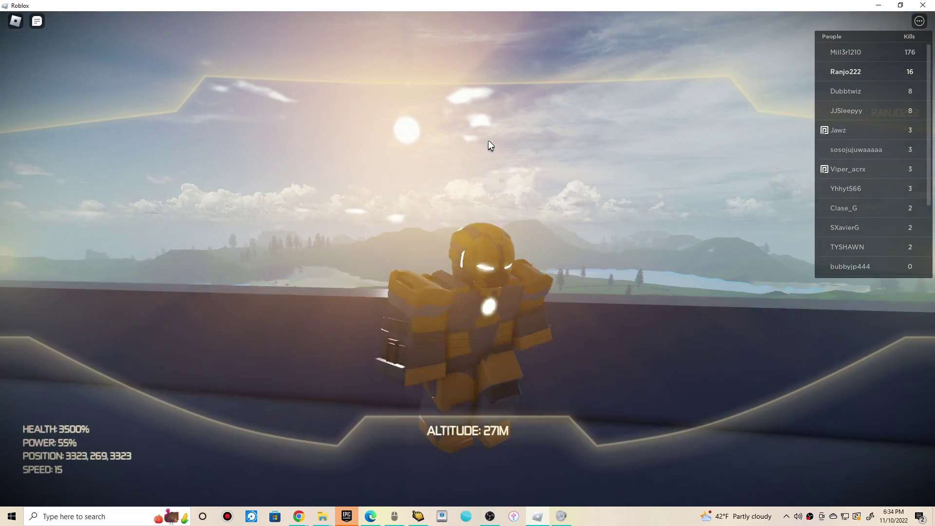
key("w")
right_click(488, 140)
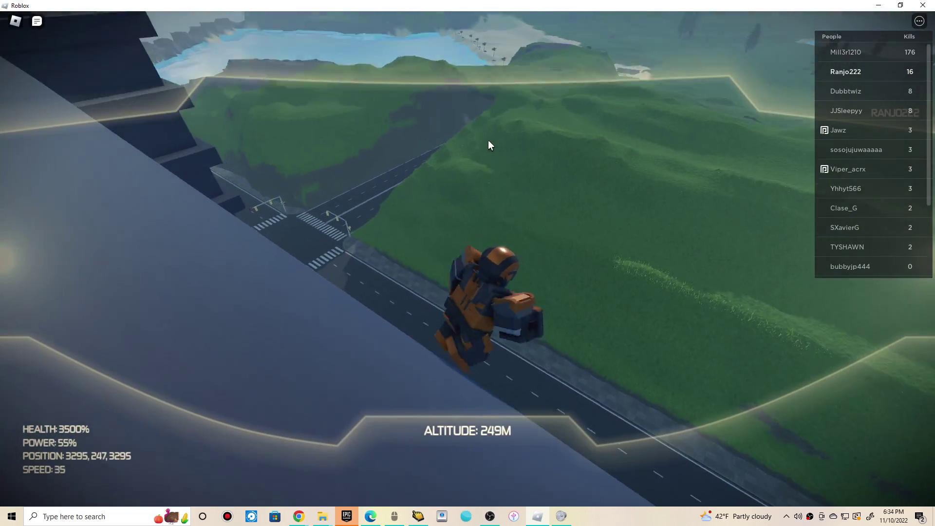
key("w")
left_click_drag(488, 140, 531, 111)
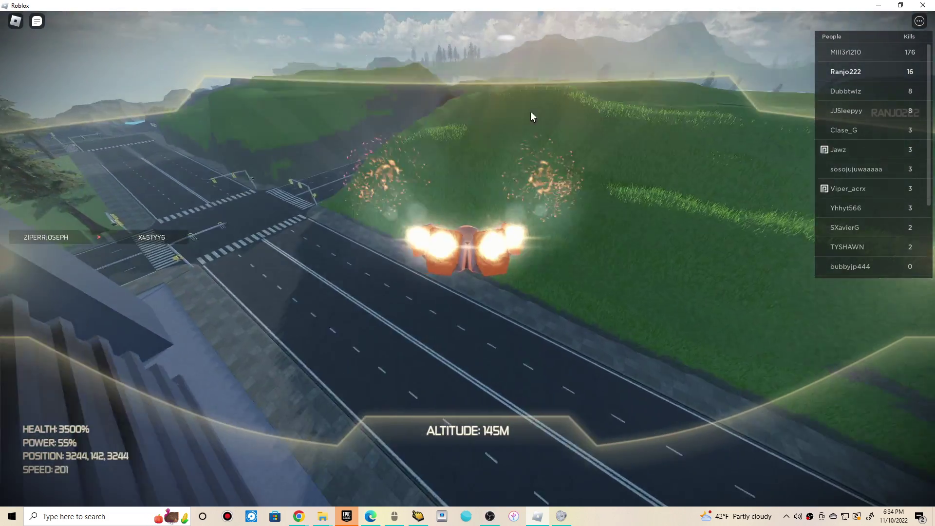
Speed low over the road, switch to hover suit and land on grass at 40 m
key("w")
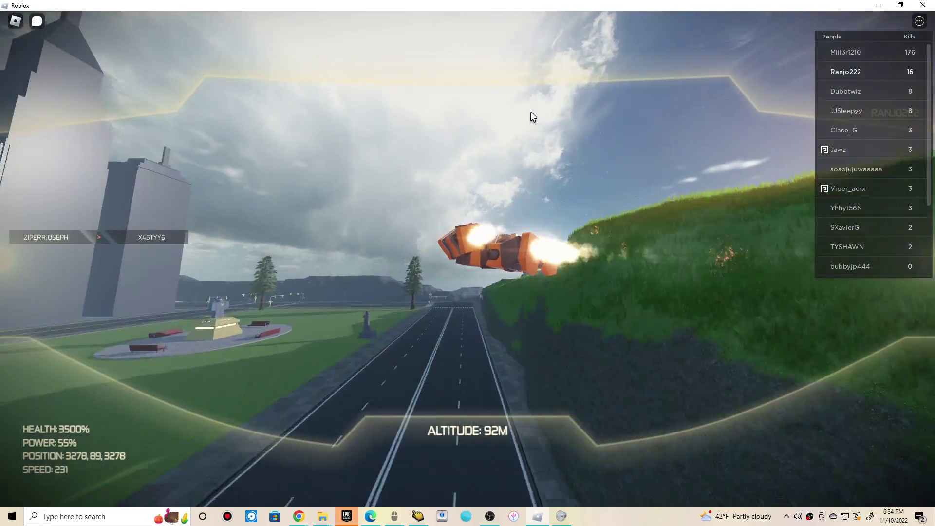
key("w")
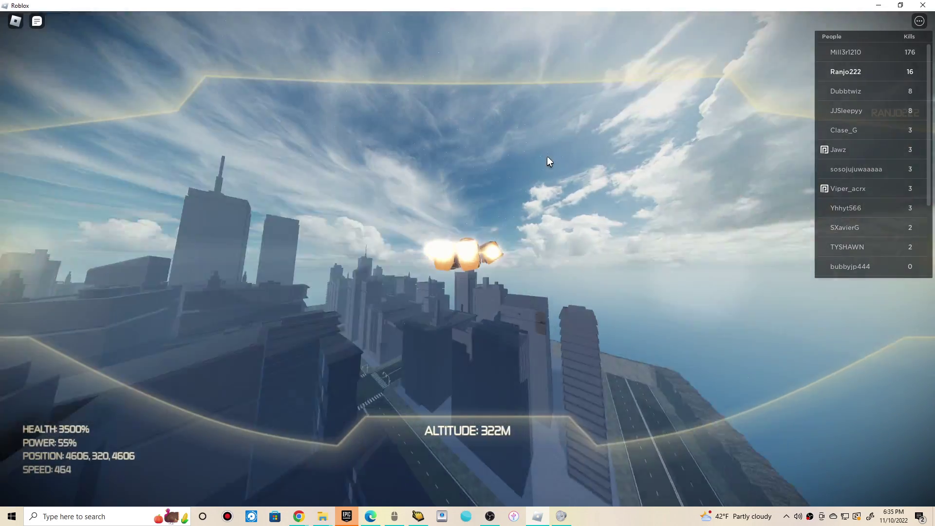
key("f")
key("w")
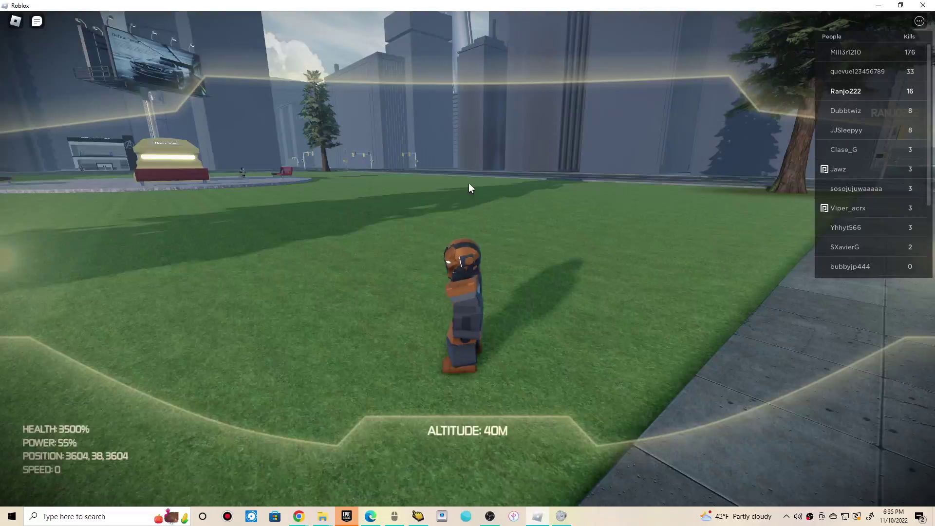
Walk across the memorial plaza, then take off and climb past skyscrapers toward the tower
key("w")
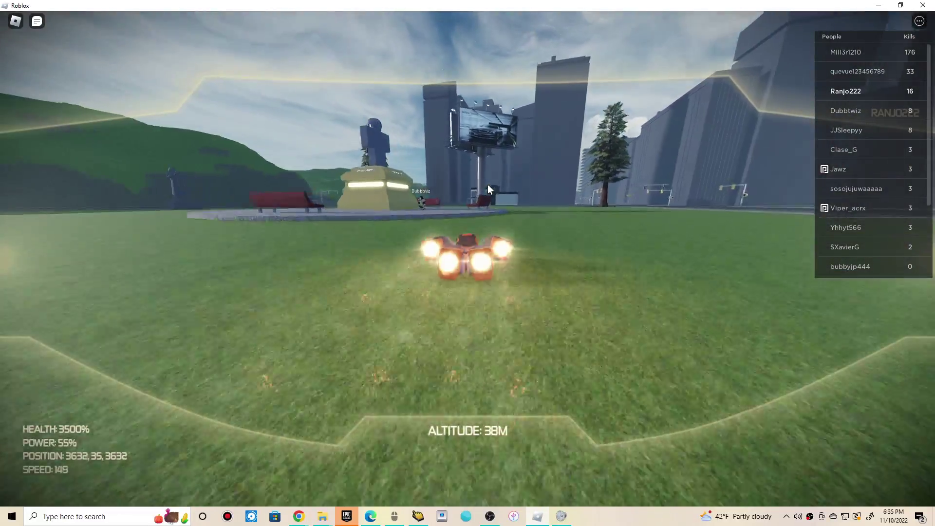
key("w")
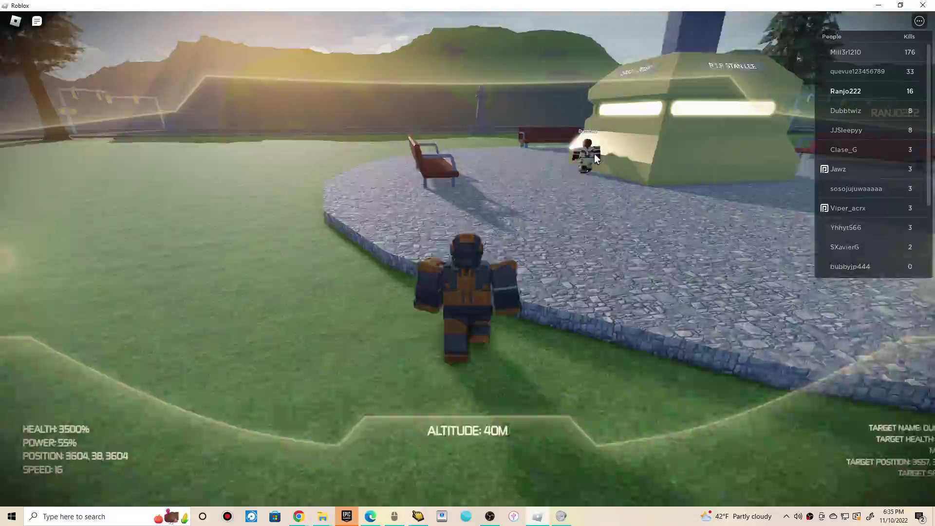
key("w")
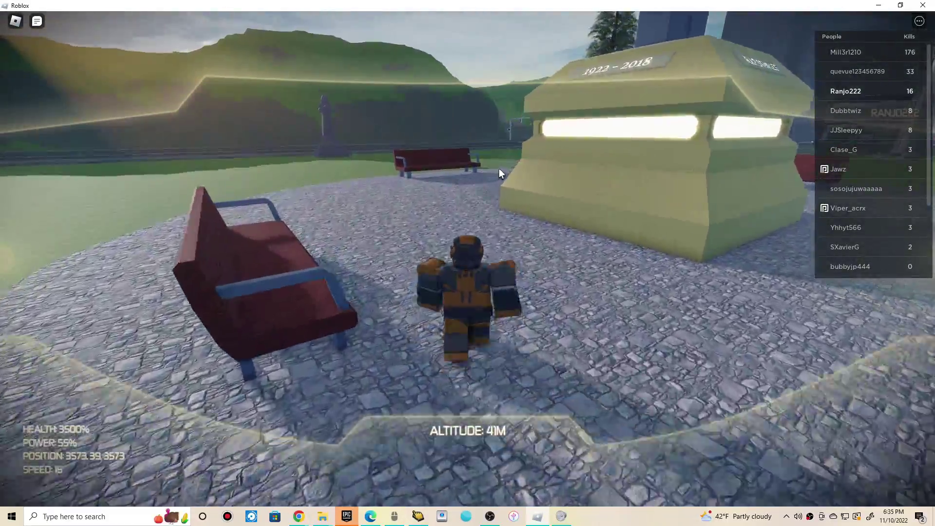
key("w")
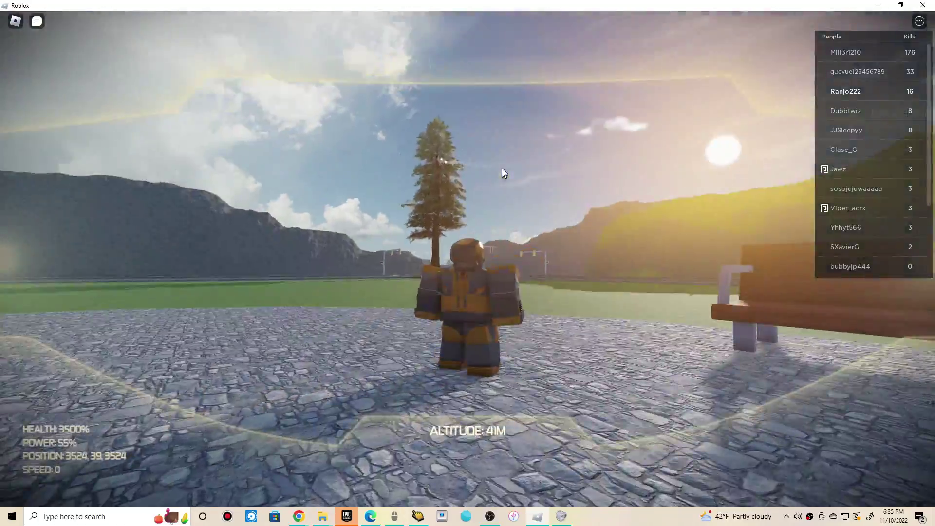
key("space")
key("w")
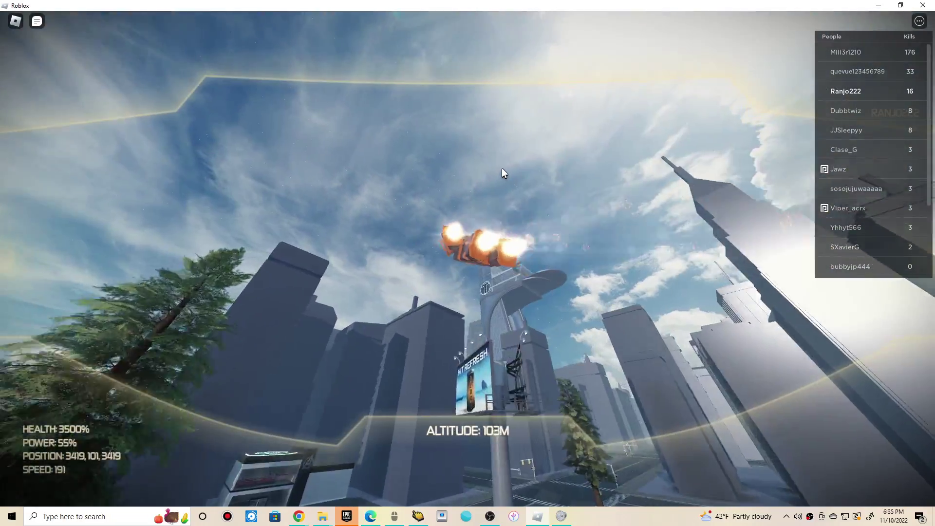
Land on the tower helipad and laser the nearby players, raising kills to 20
key("w")
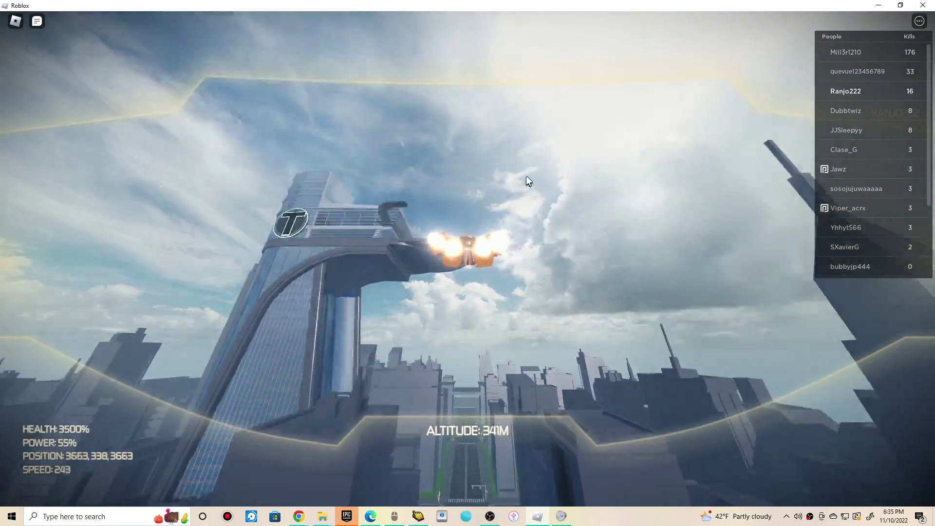
key("w")
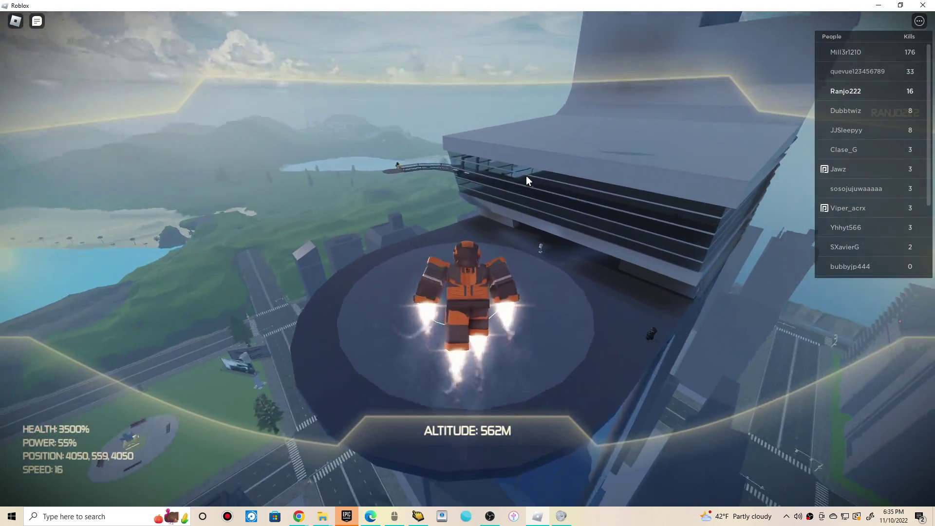
key("w")
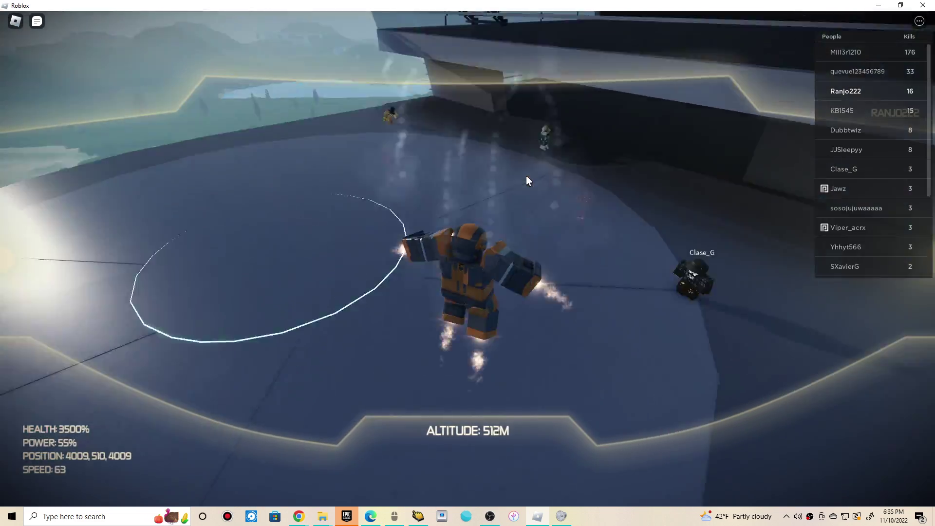
mouse_move(567, 163)
left_mouse_down()
mouse_move(84, 182)
mouse_move(511, 136)
mouse_move(526, 170)
left_mouse_up()
Take off from the tower, fly low over the hills and land in tall grass at 135 m
key("space")
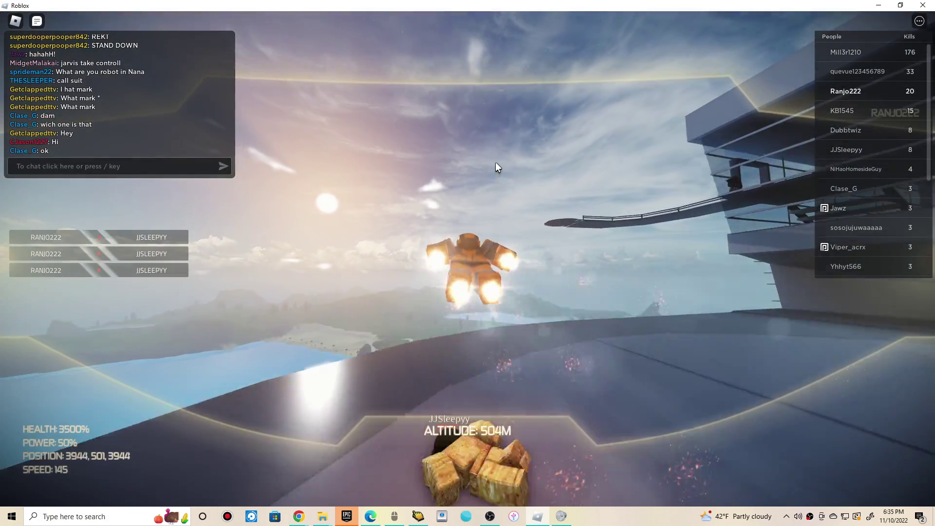
key("w")
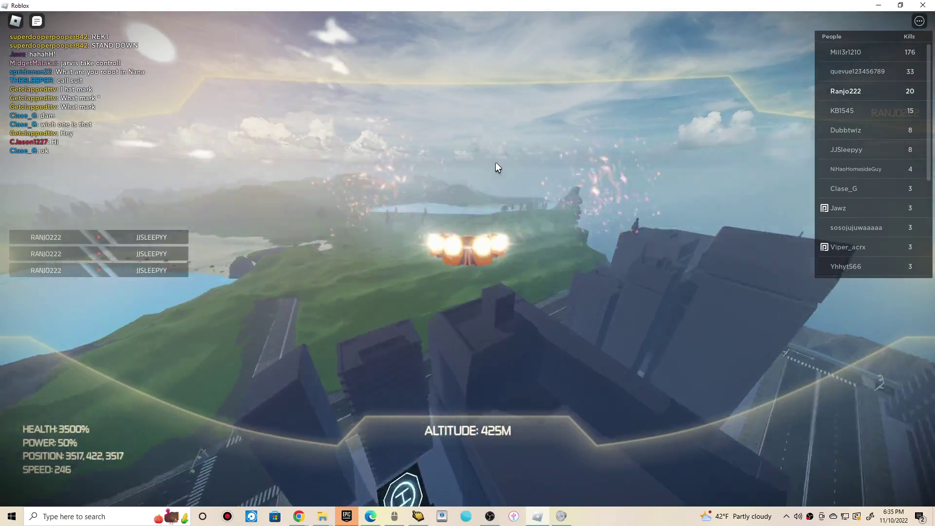
key("w")
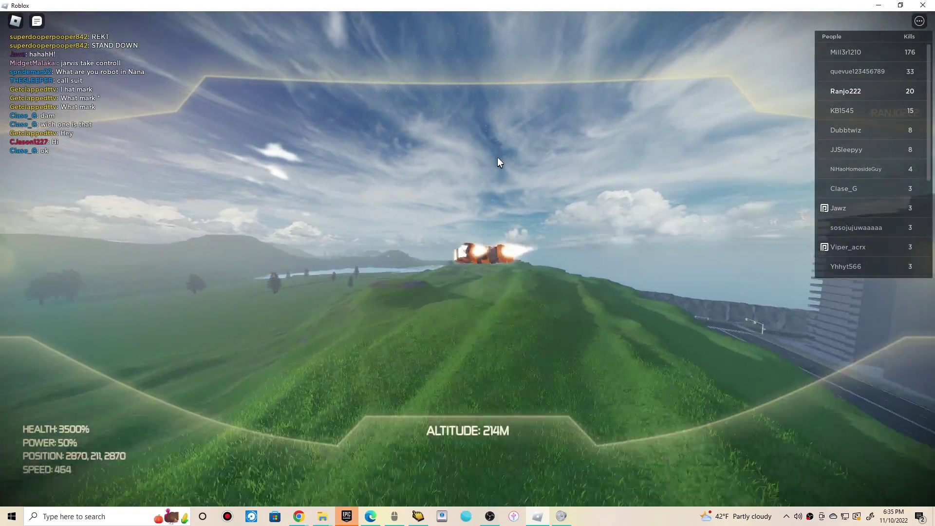
key("space")
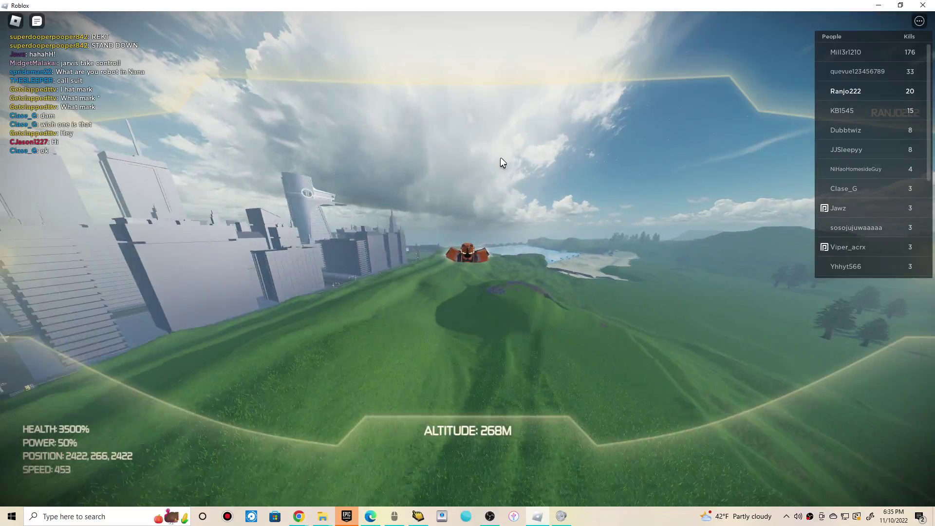
key("w")
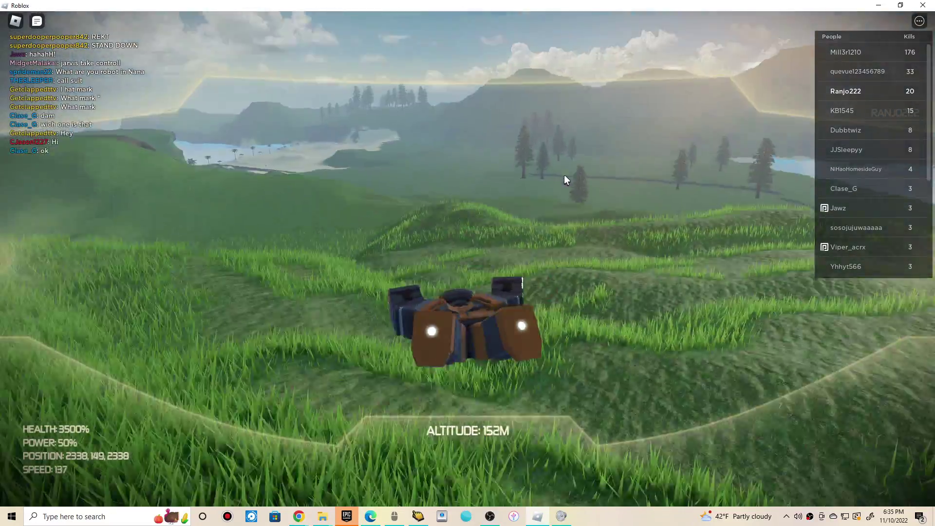
key("w")
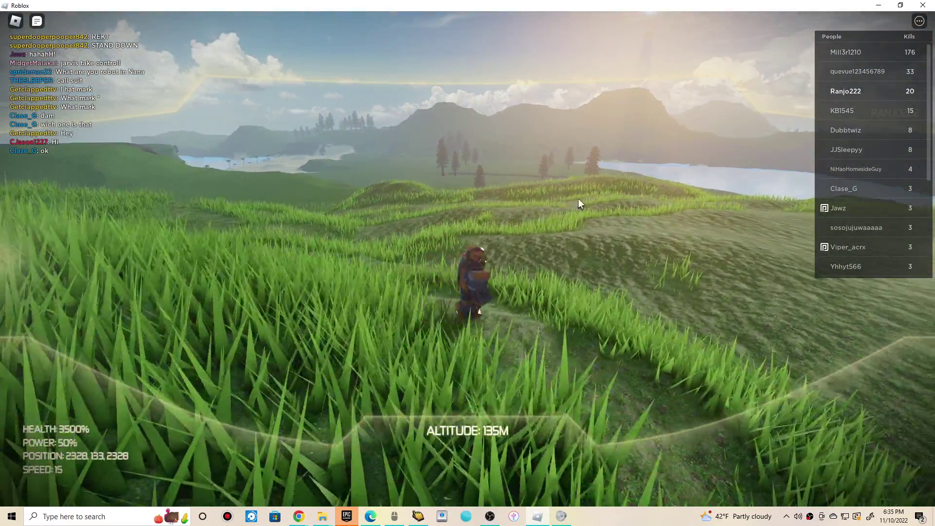